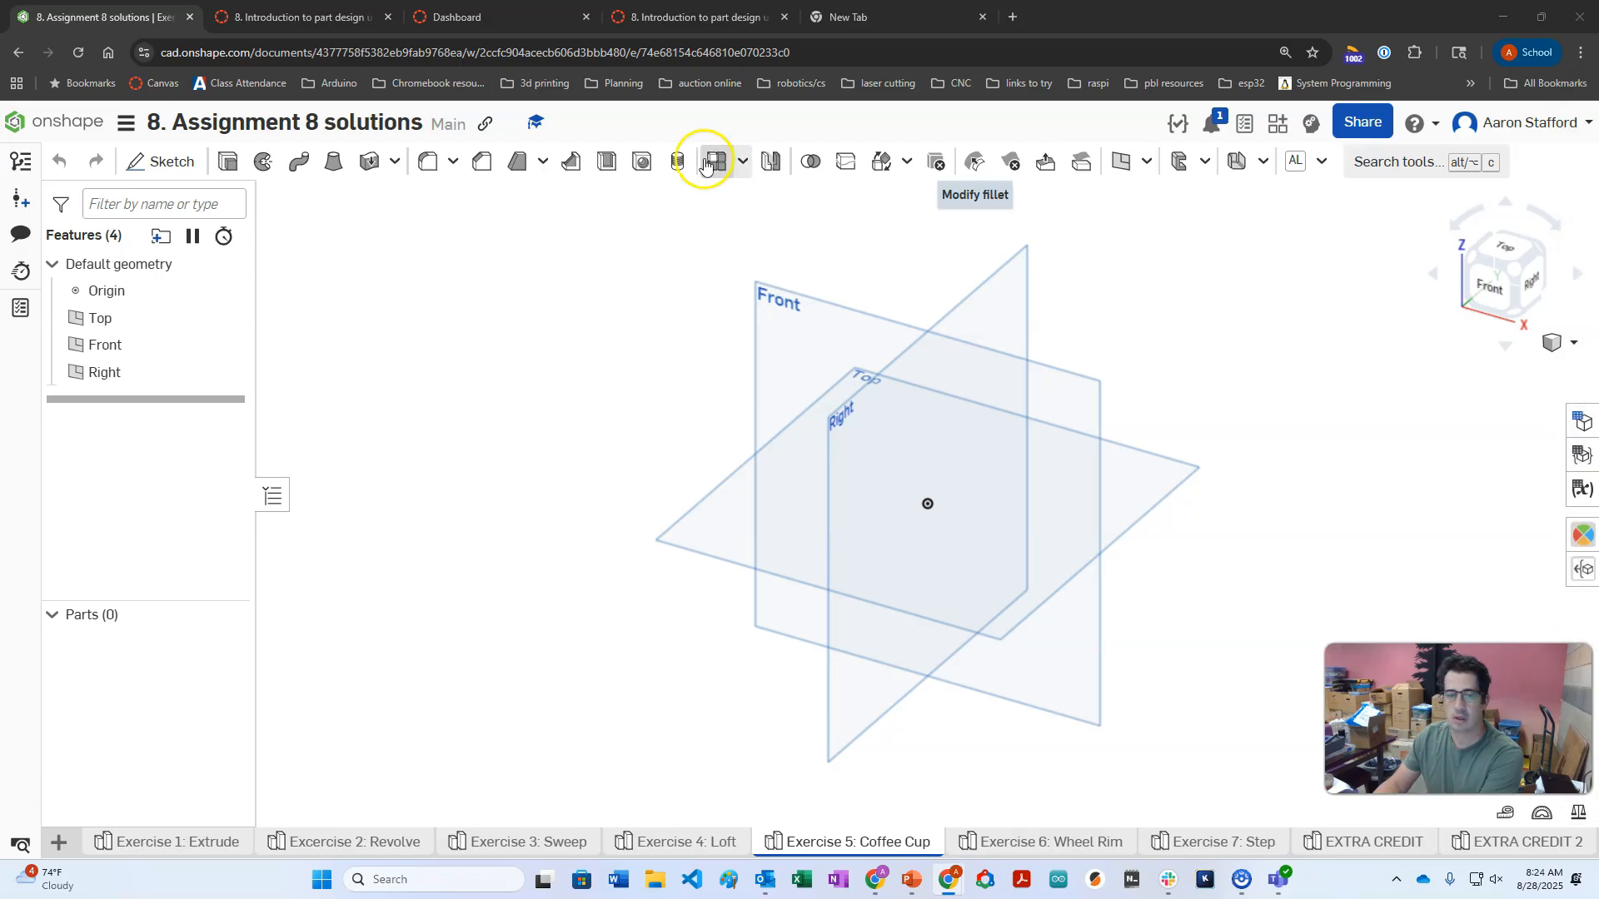
Start a sketch on the Front plane and draw a vertical construction line about 110 mm long upward from the origin.
left_click(167, 160)
left_click(763, 324)
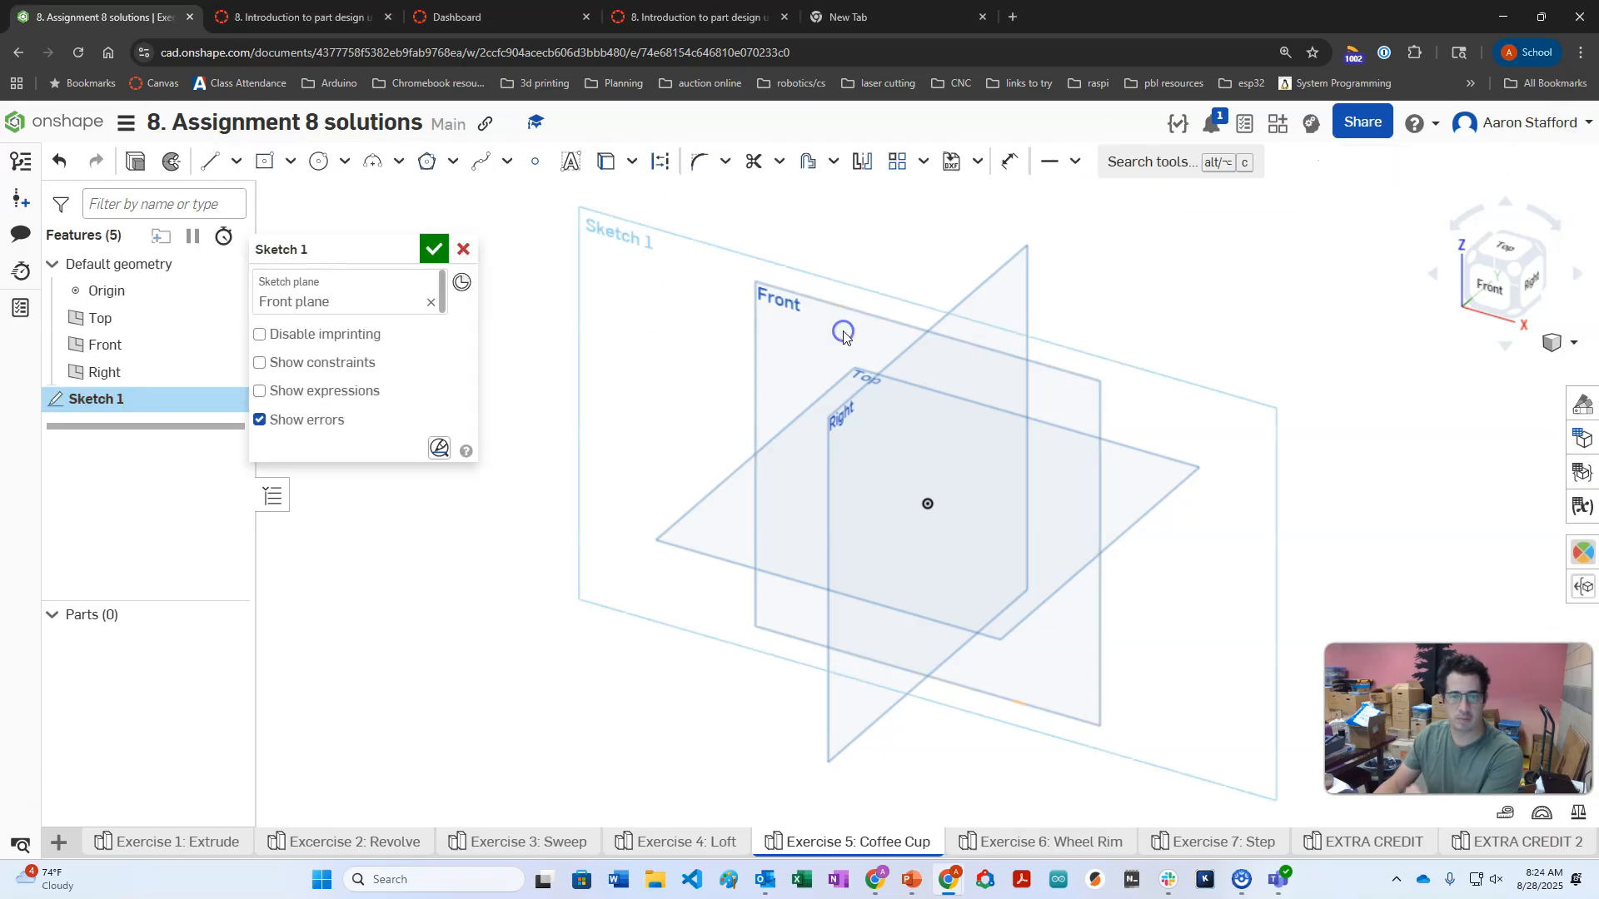
key("n")
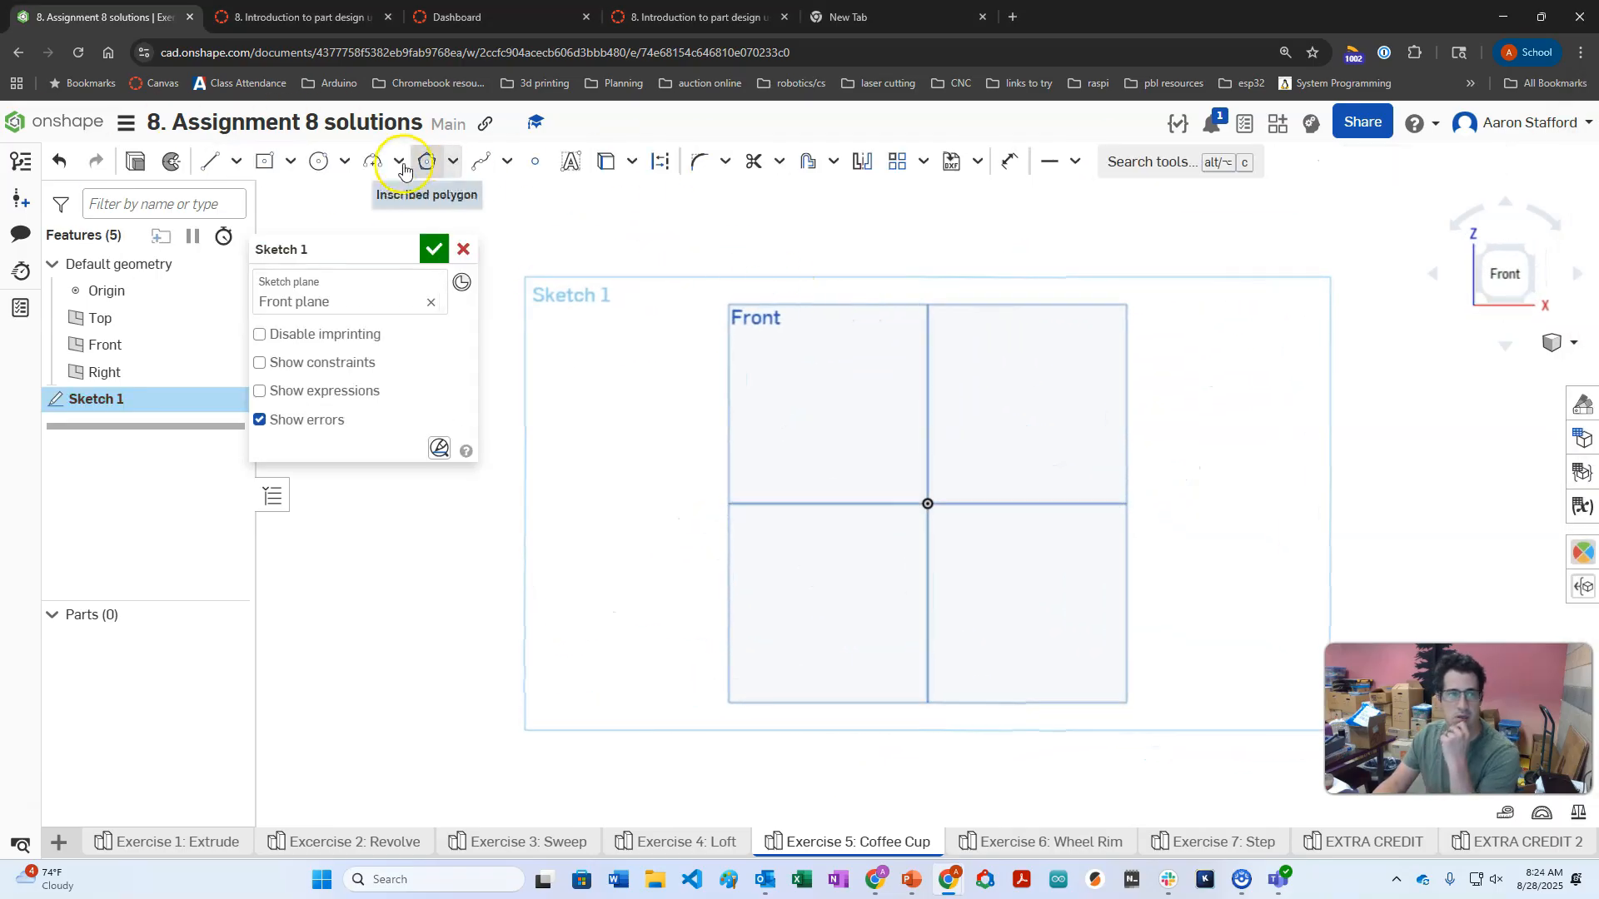
left_click(205, 160)
left_click(661, 160)
left_click_drag(923, 502, 927, 213)
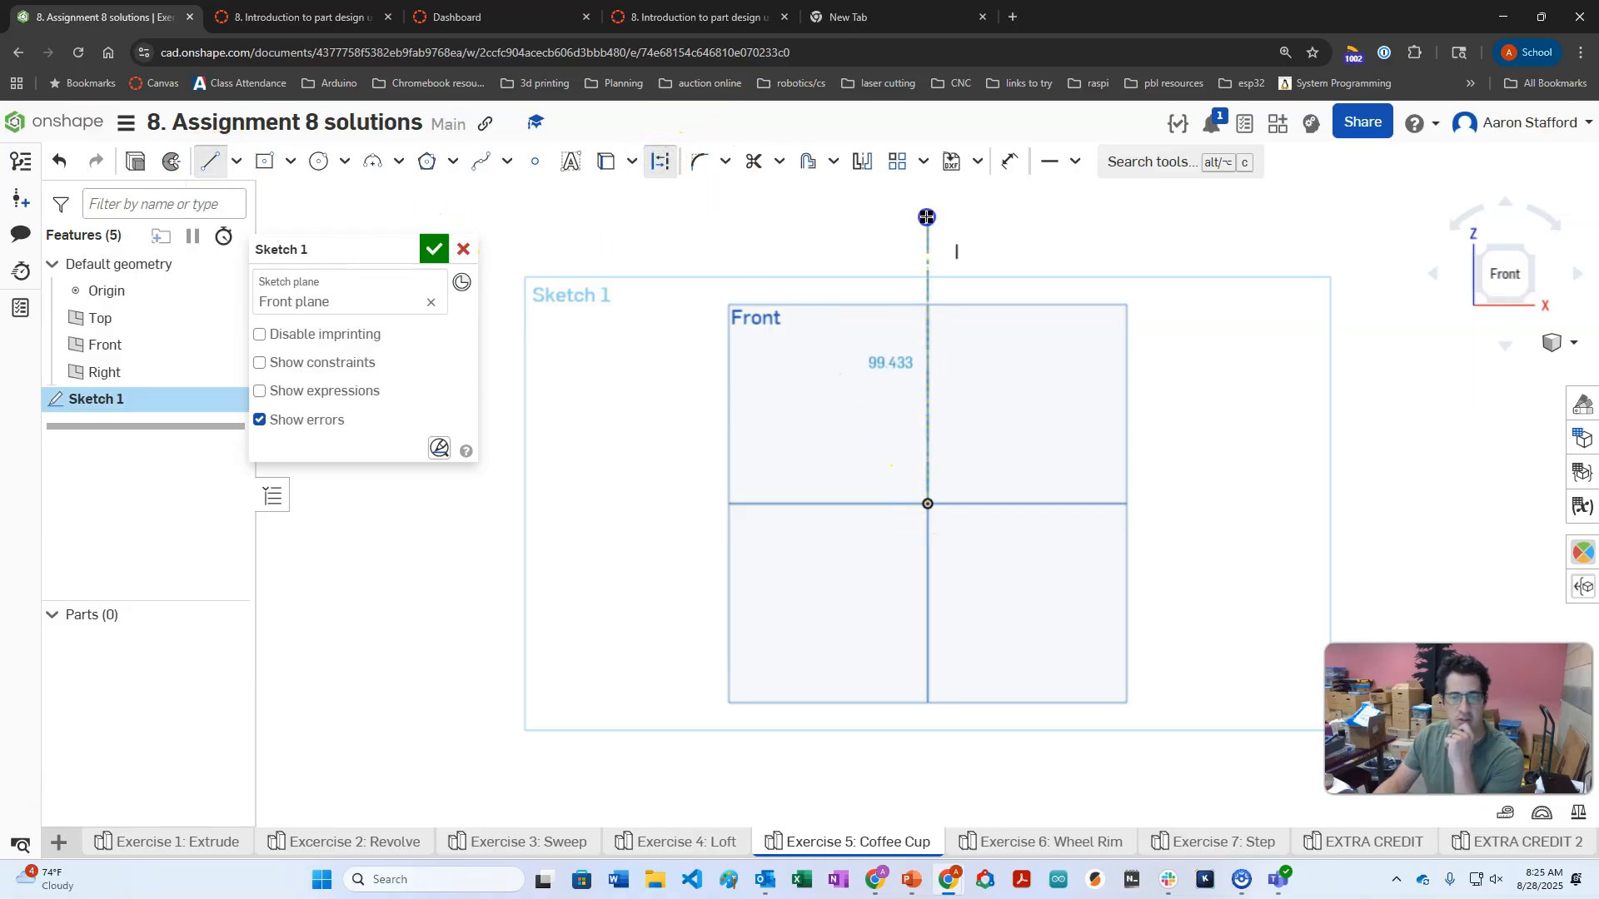
Draw solid profile lines: a horizontal base from the origin, a 69 mm approximate vertical on the axis, a horizontal top, and a slanted side about 21 mm long.
left_click(660, 160)
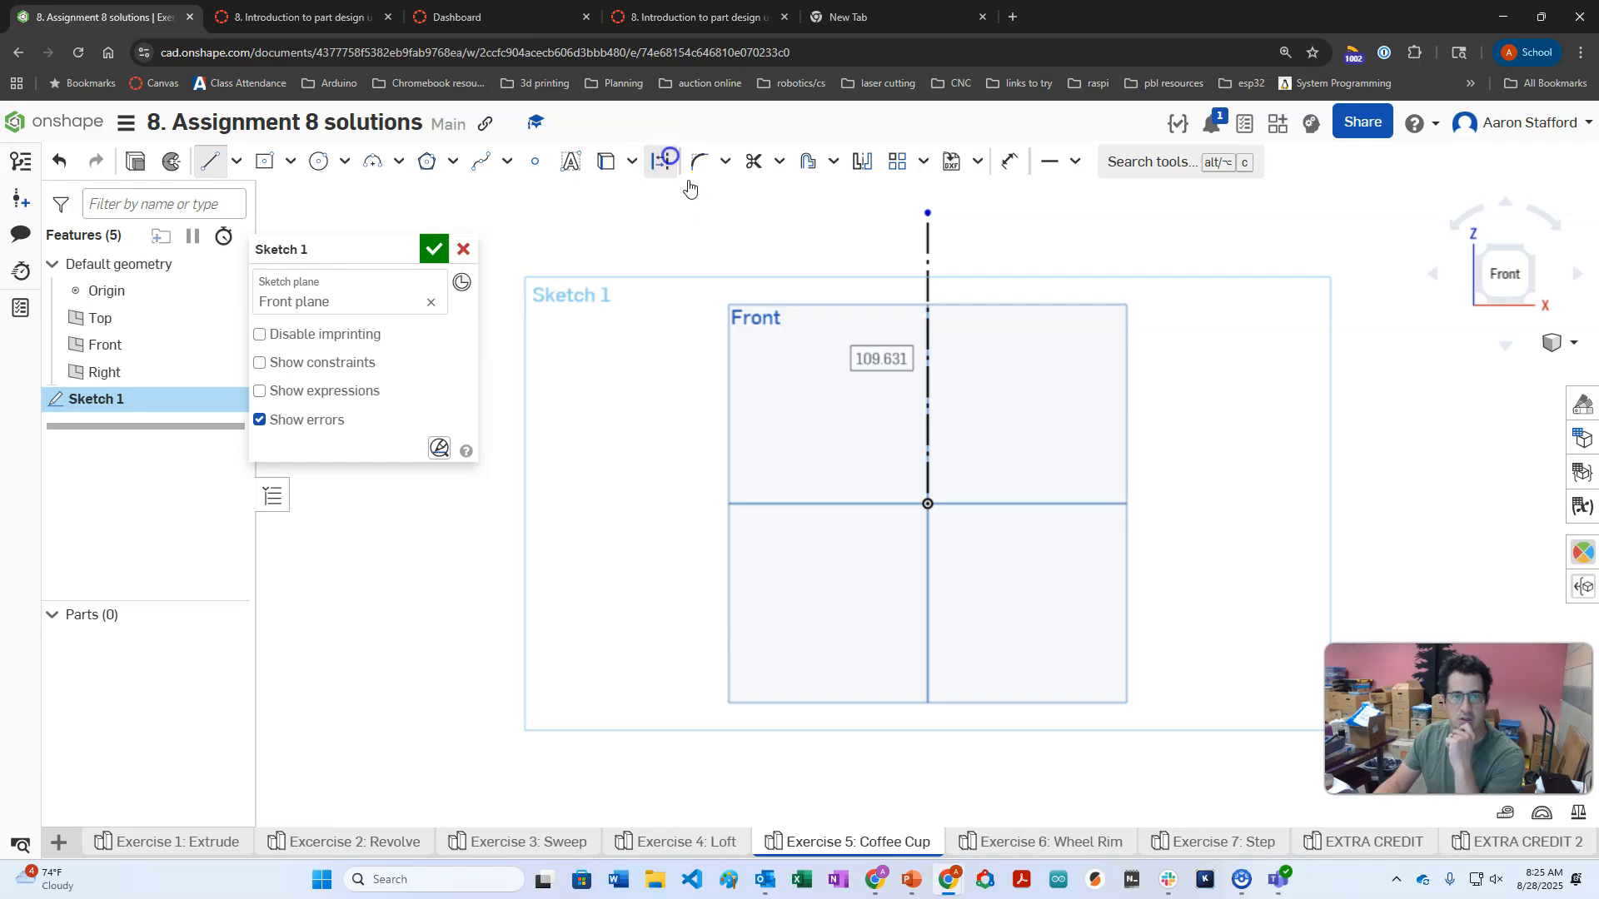
mouse_move(1023, 501)
left_mouse_down()
mouse_move(899, 507)
mouse_move(928, 504)
mouse_move(946, 443)
left_mouse_up()
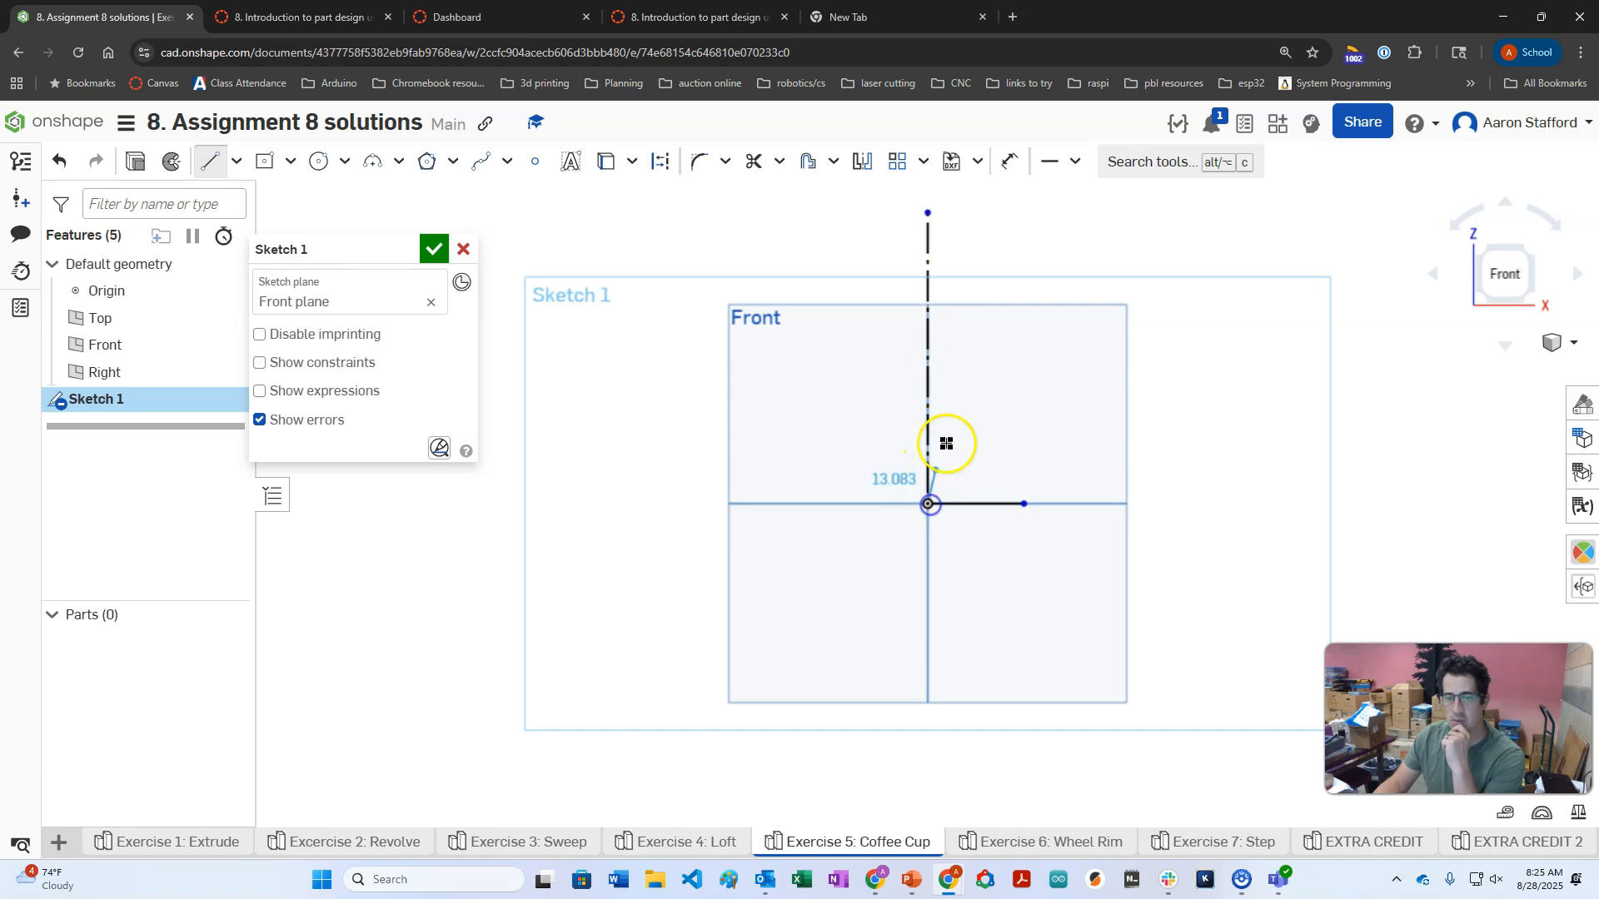
left_click(928, 322)
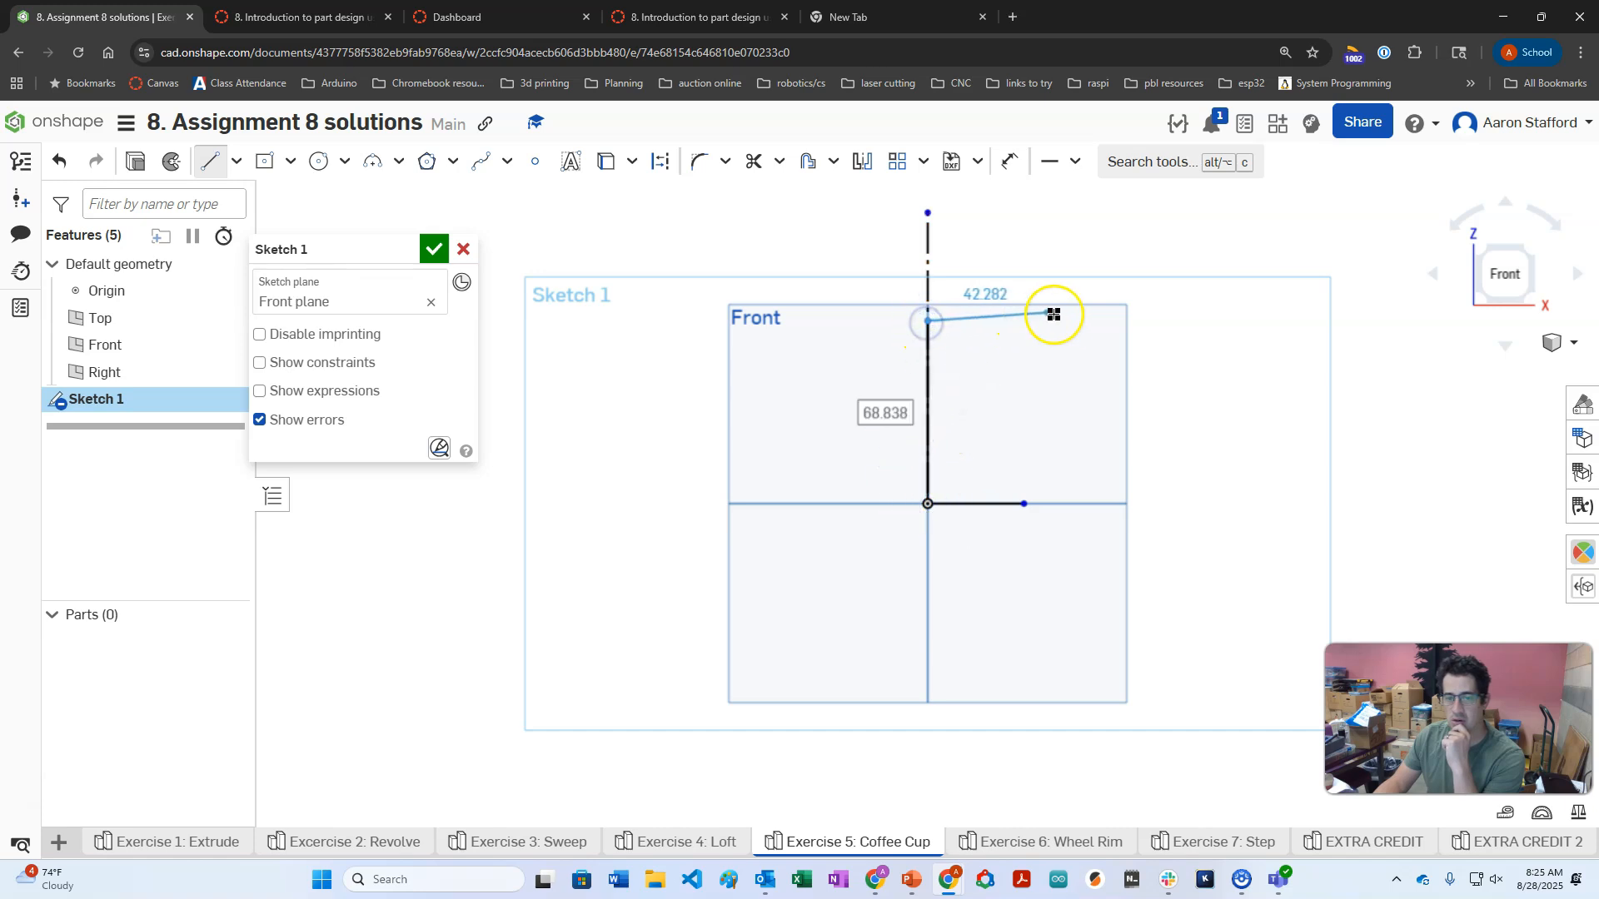
left_click(1070, 321)
left_click(1032, 480)
mouse_move(1029, 504)
left_mouse_down()
mouse_move(1039, 454)
mouse_move(1077, 417)
mouse_move(1065, 333)
mouse_move(1071, 435)
mouse_move(1046, 452)
left_mouse_up()
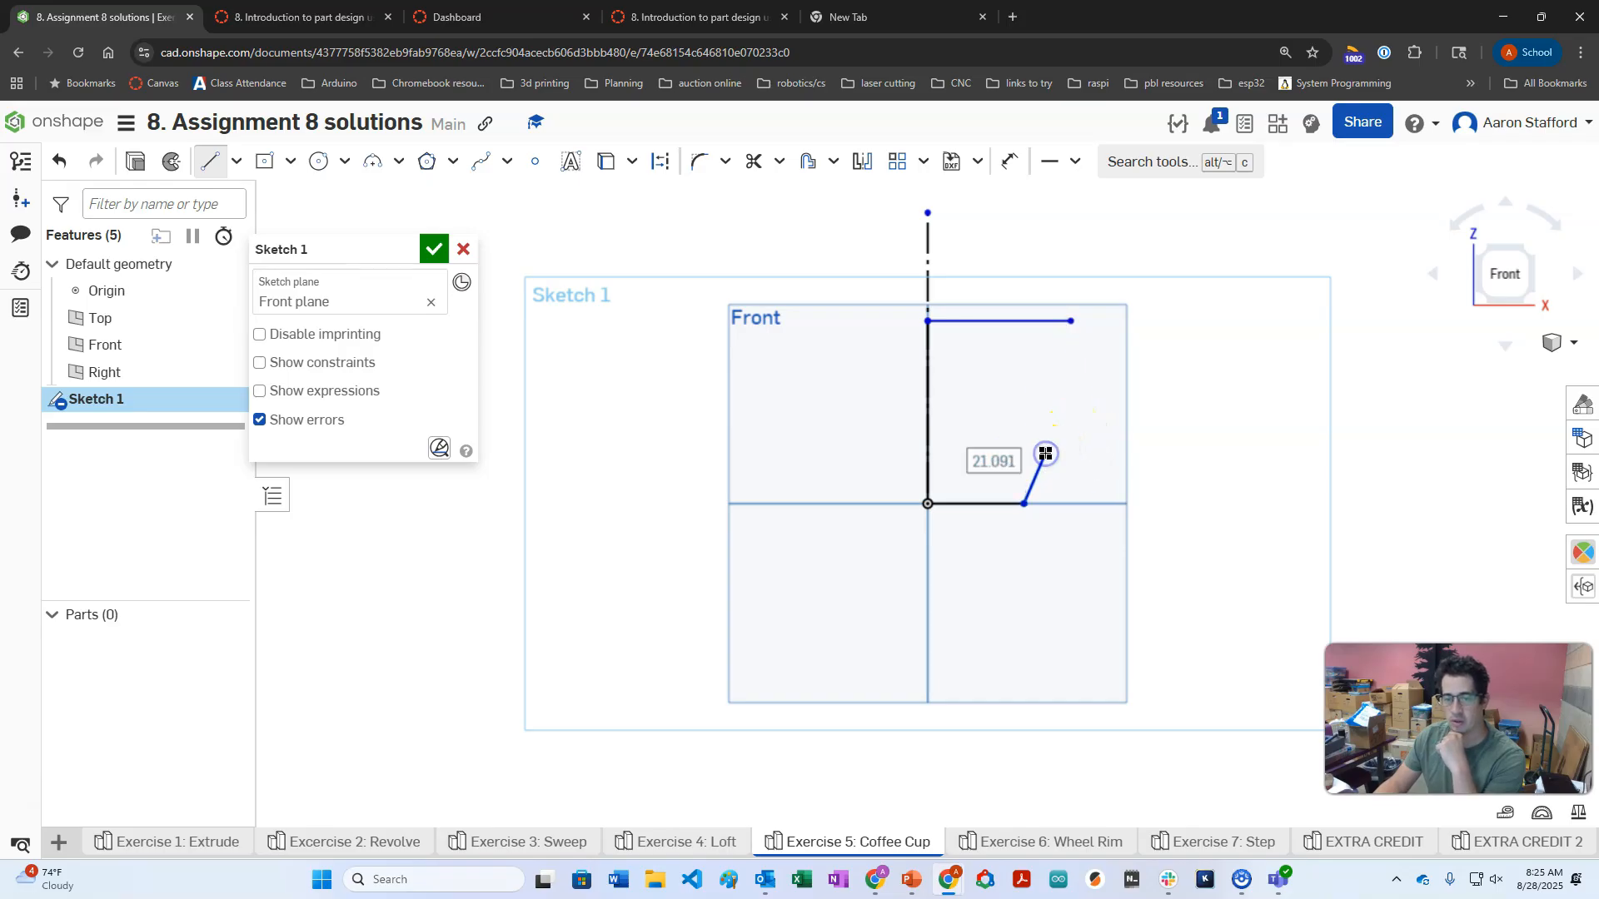
Join the top line's outer end to the slanted line with an arc of about 51 mm radius and make it tangent to the slanted line.
left_click(376, 172)
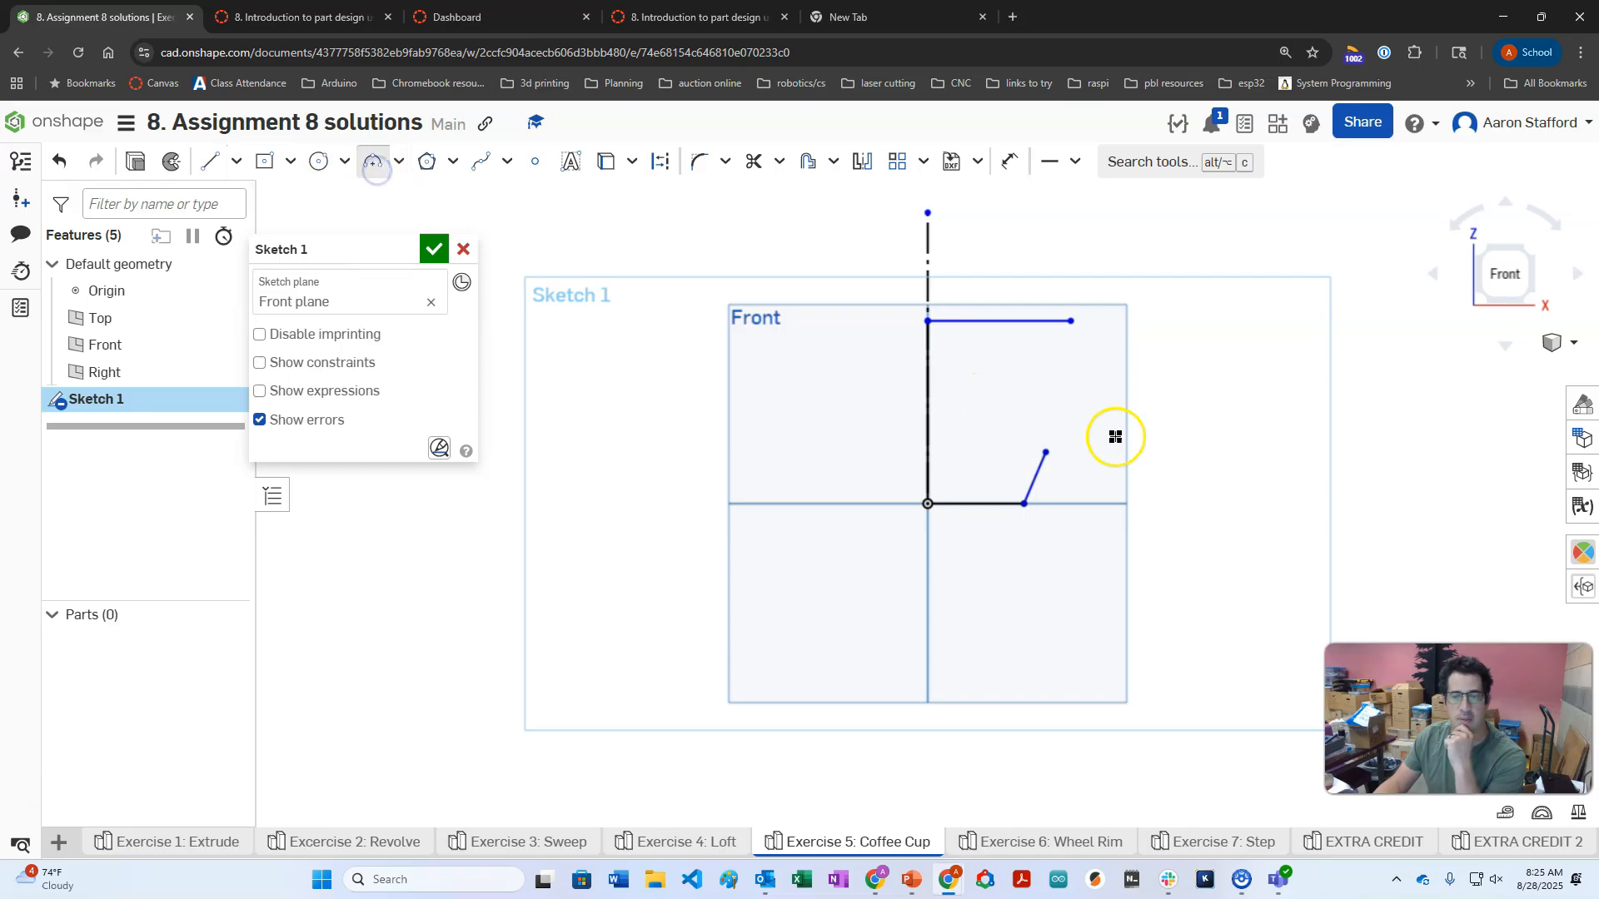
left_click(1056, 329)
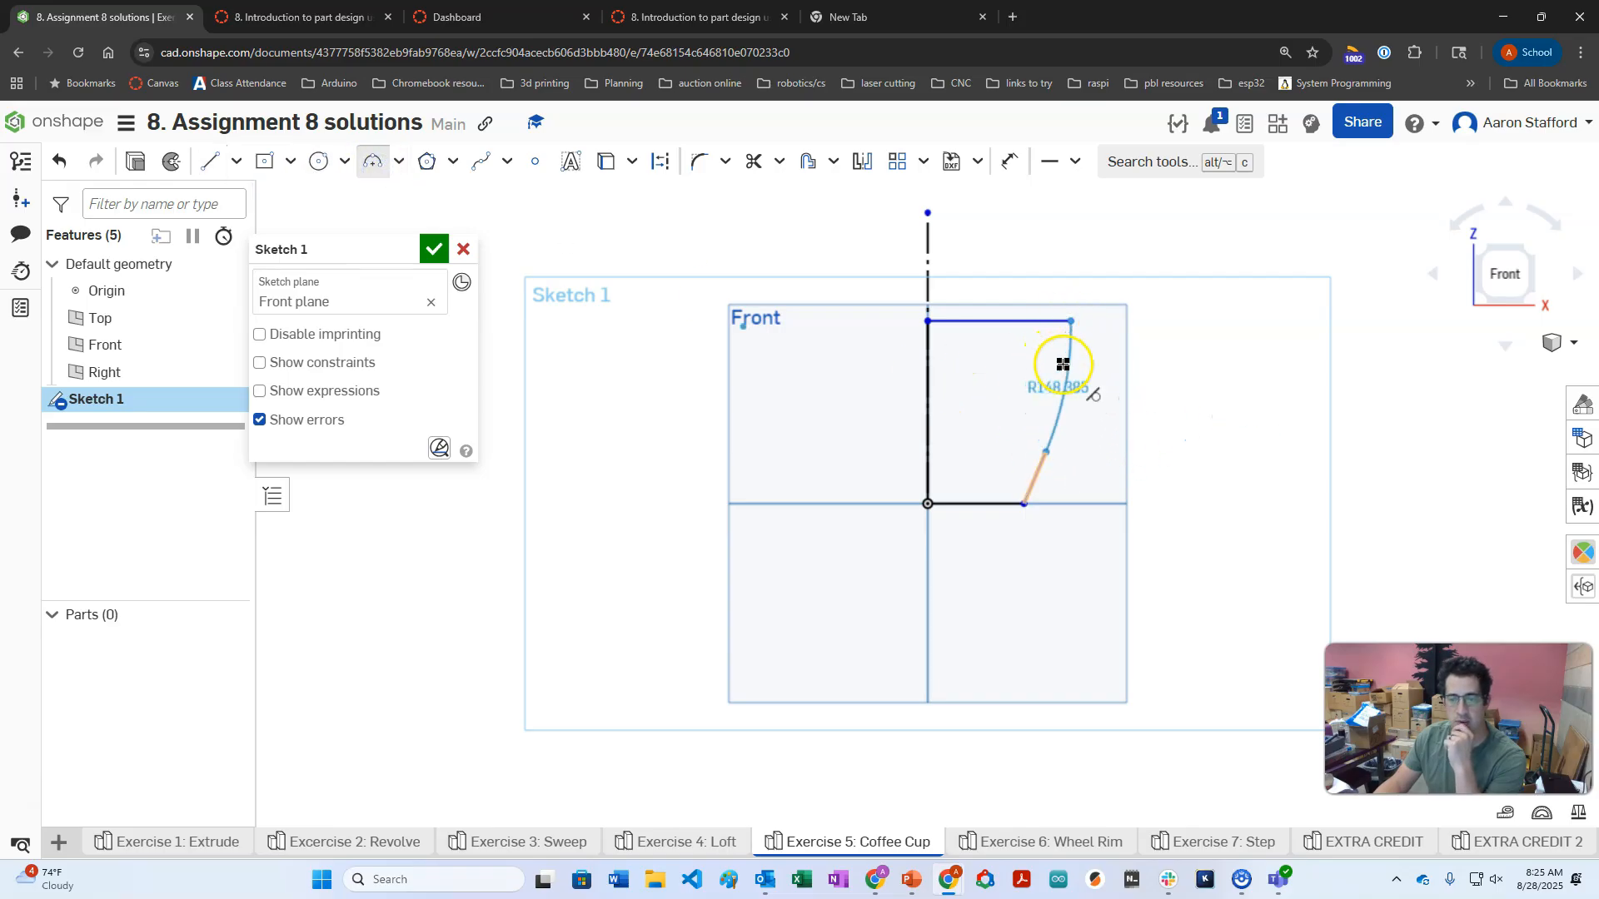
left_click(1078, 369)
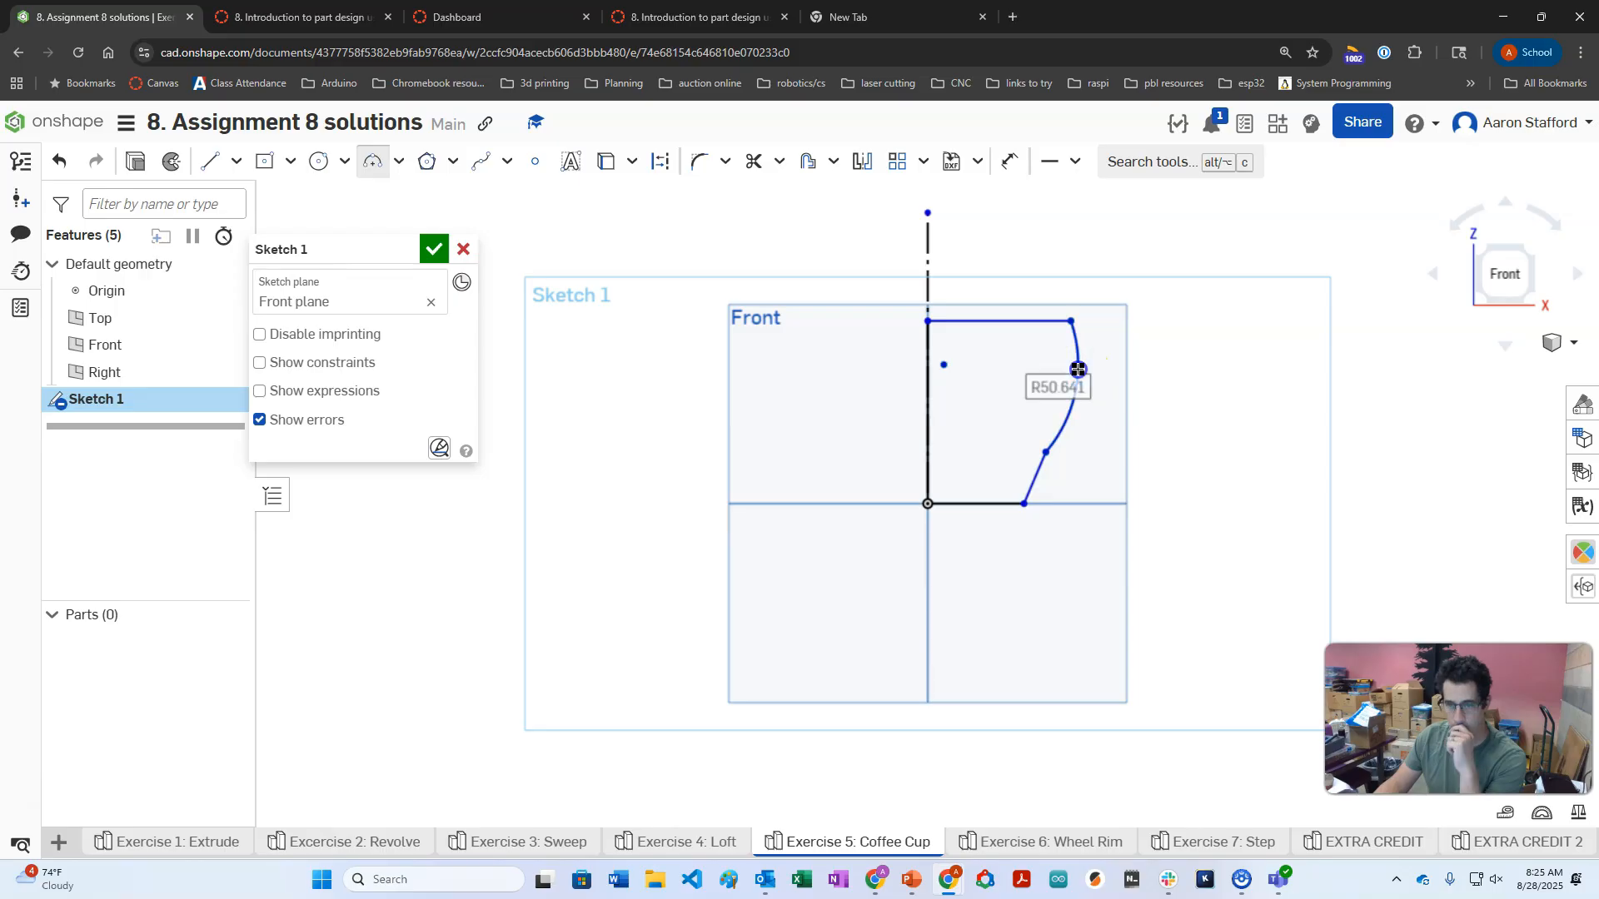
left_click(1075, 161)
left_click(1086, 328)
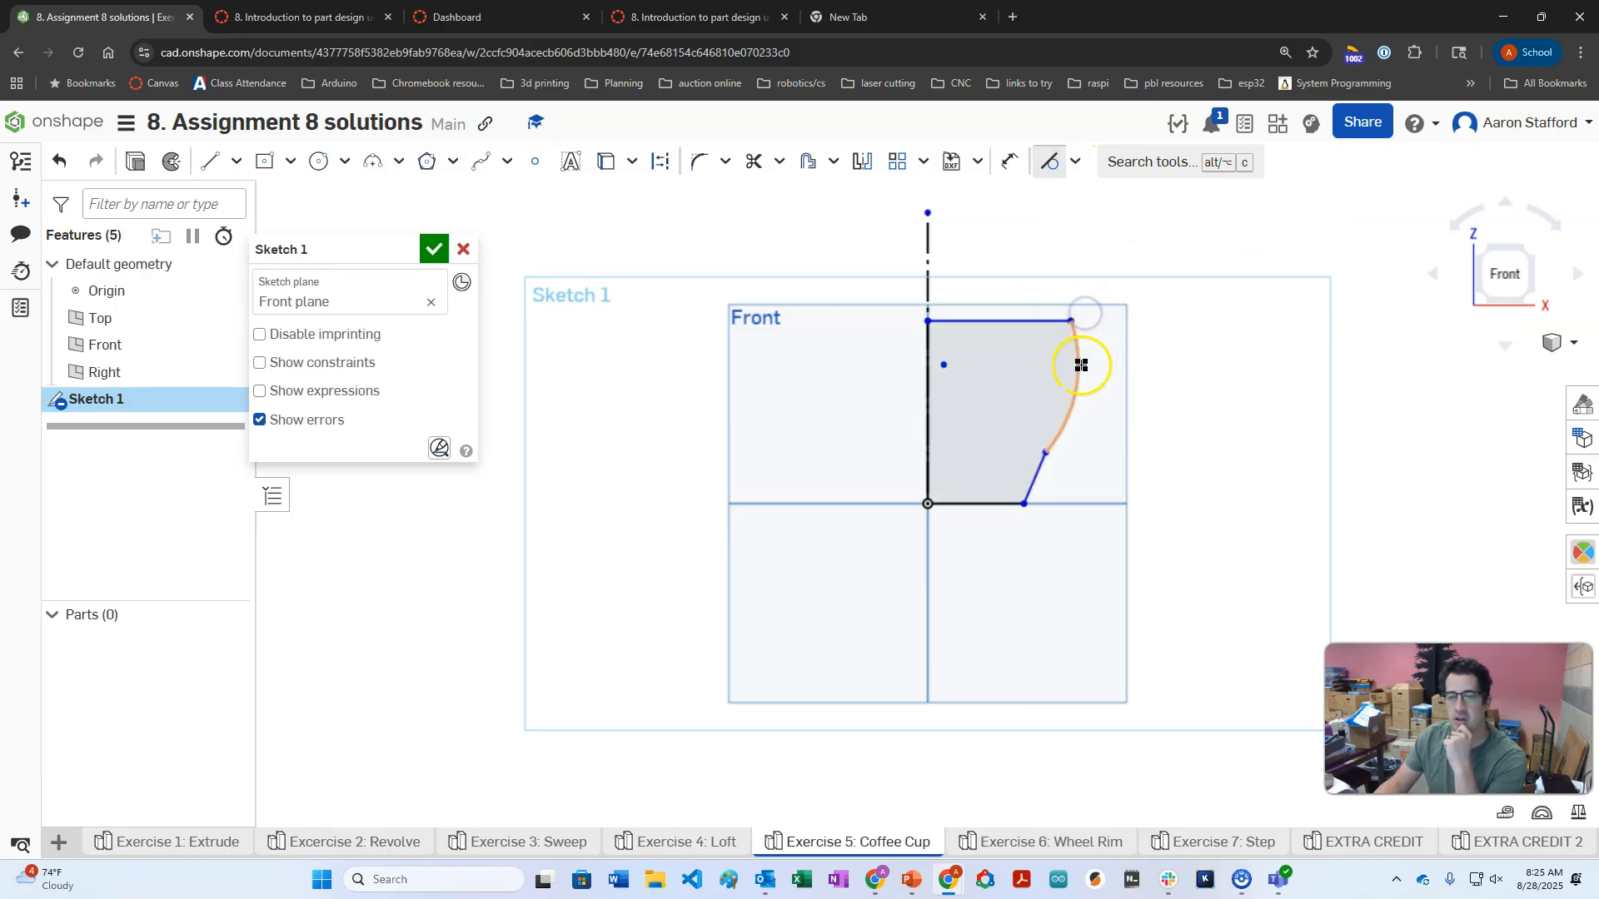
left_click(1048, 448)
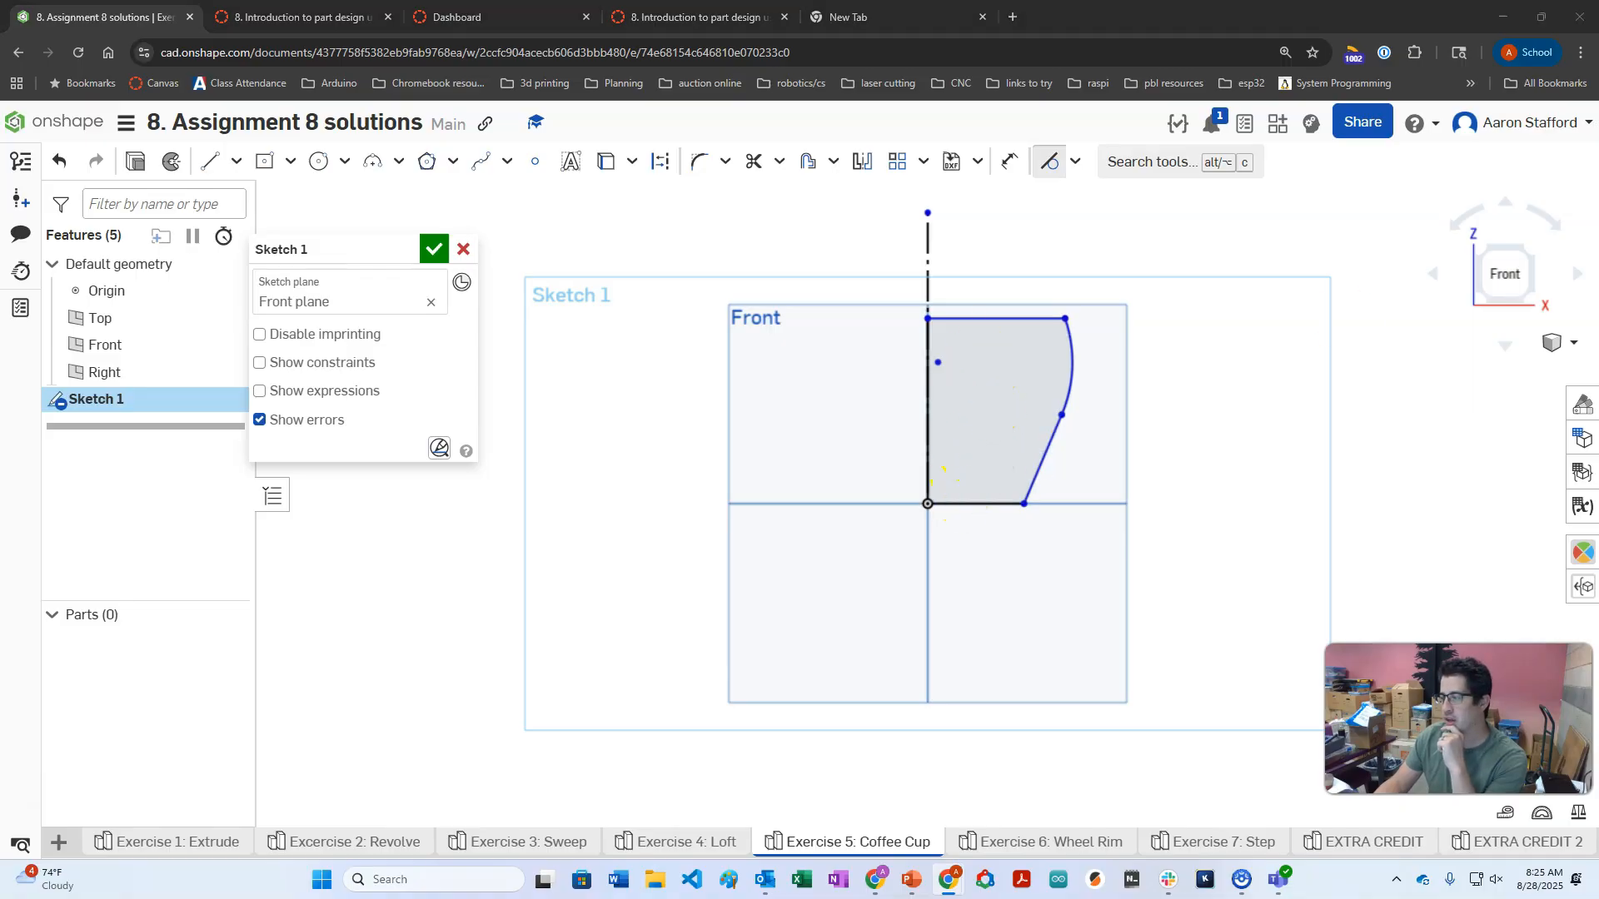
Consult the Coffee Cup exercise drawing for dimensions, and set the height between the profile's top and base lines to 100 mm.
left_click_drag(1598, 114, 1221, 103)
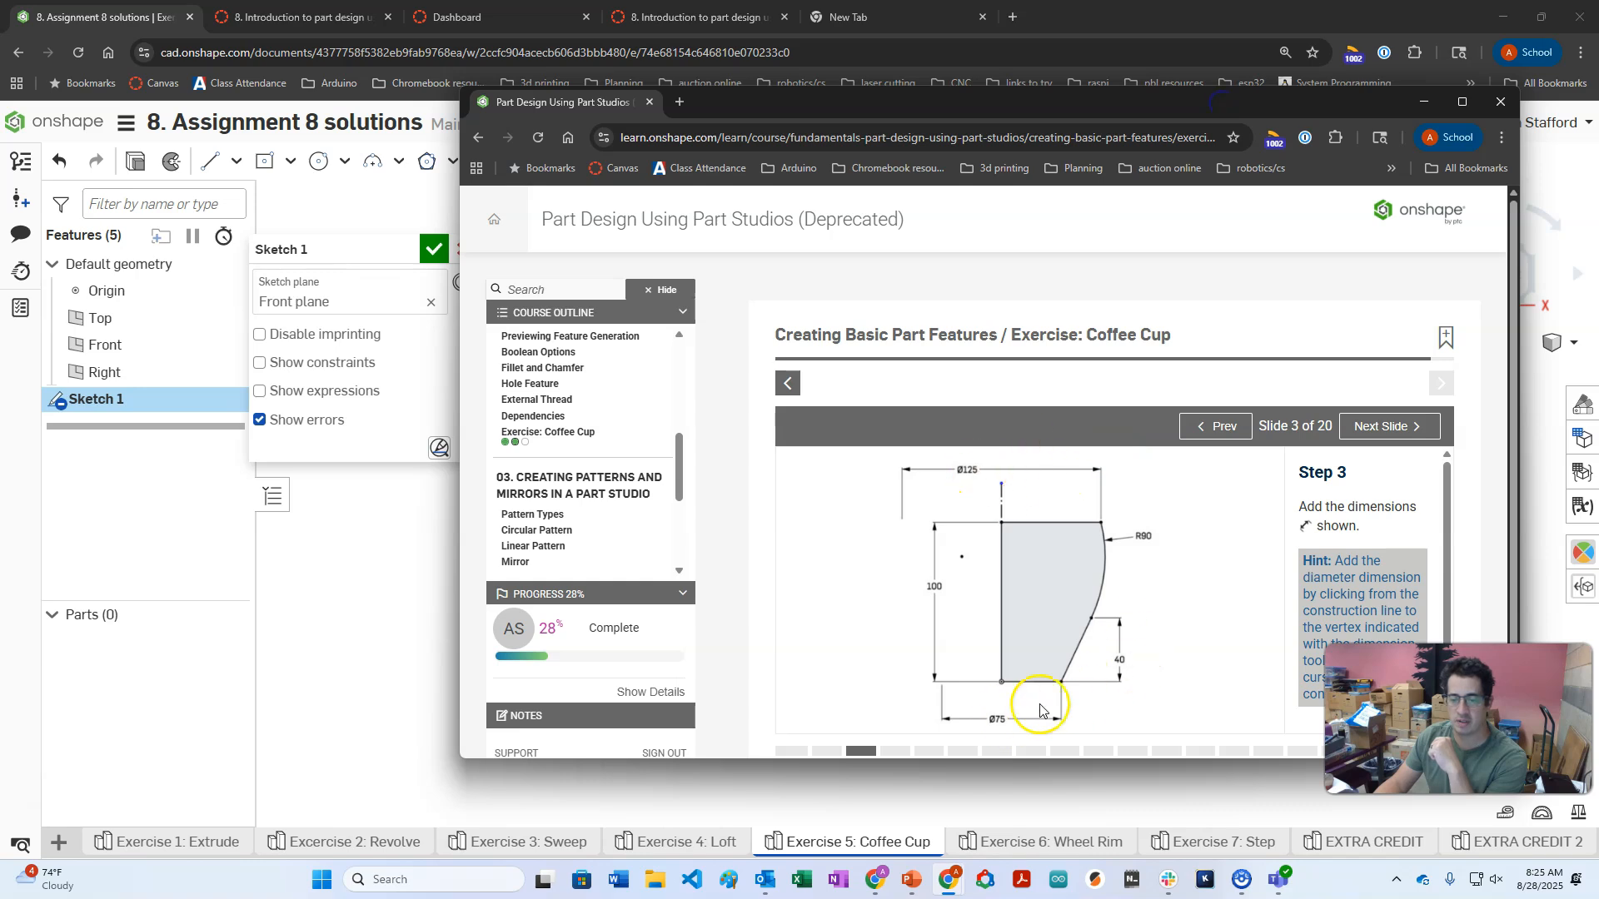
mouse_move(952, 106)
left_mouse_down()
mouse_move(1427, 148)
mouse_move(1598, 113)
left_mouse_up()
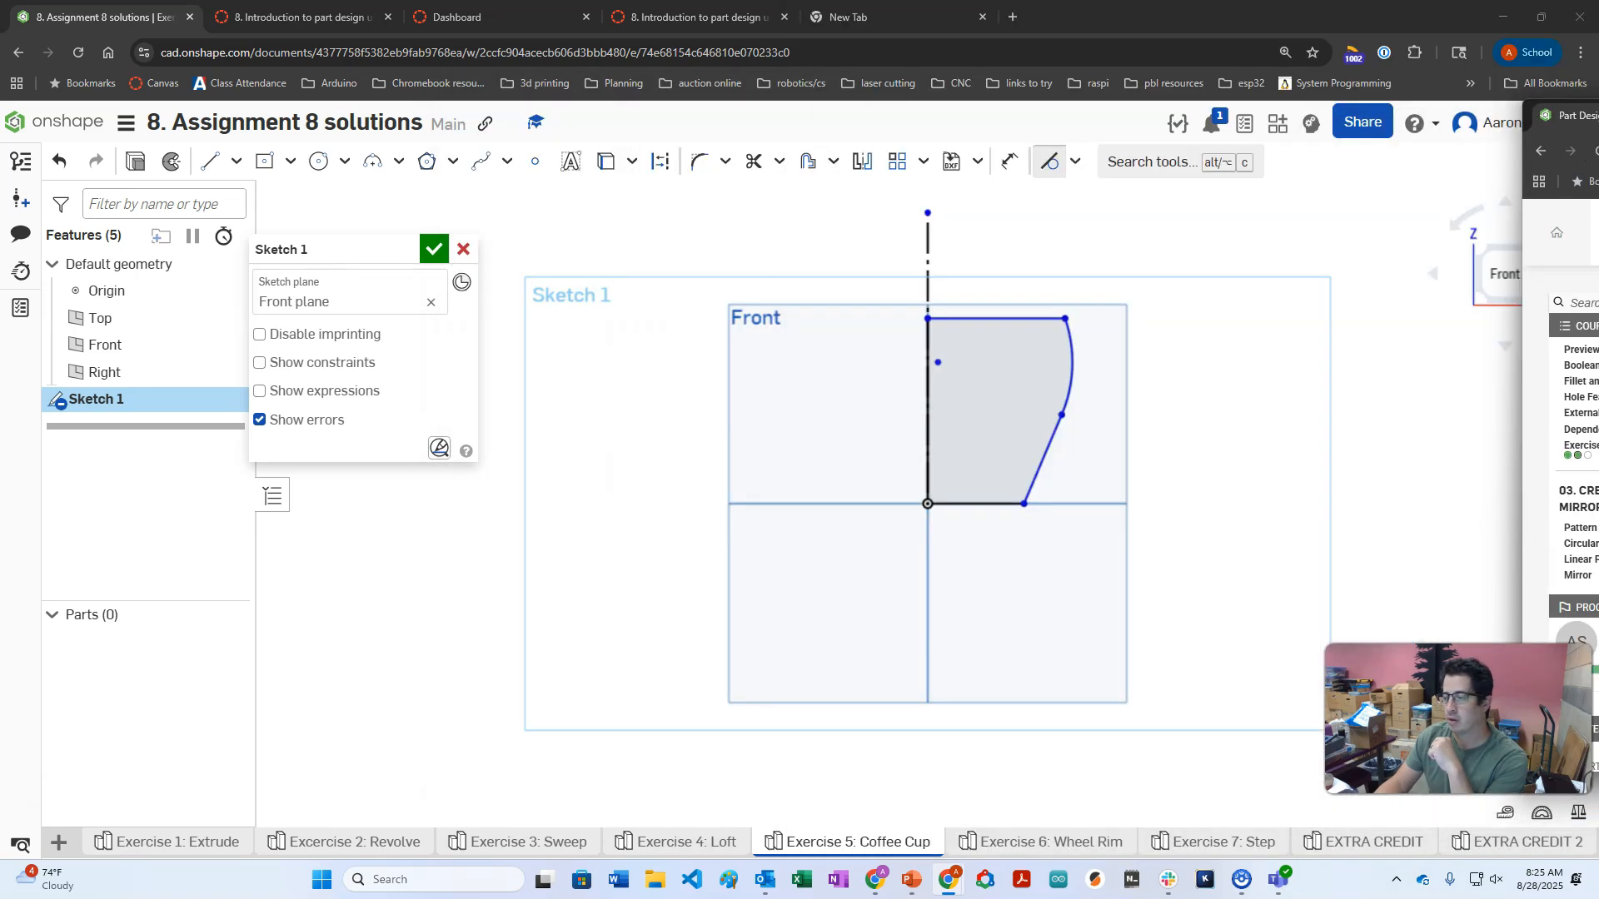
left_click(1010, 160)
left_click(999, 325)
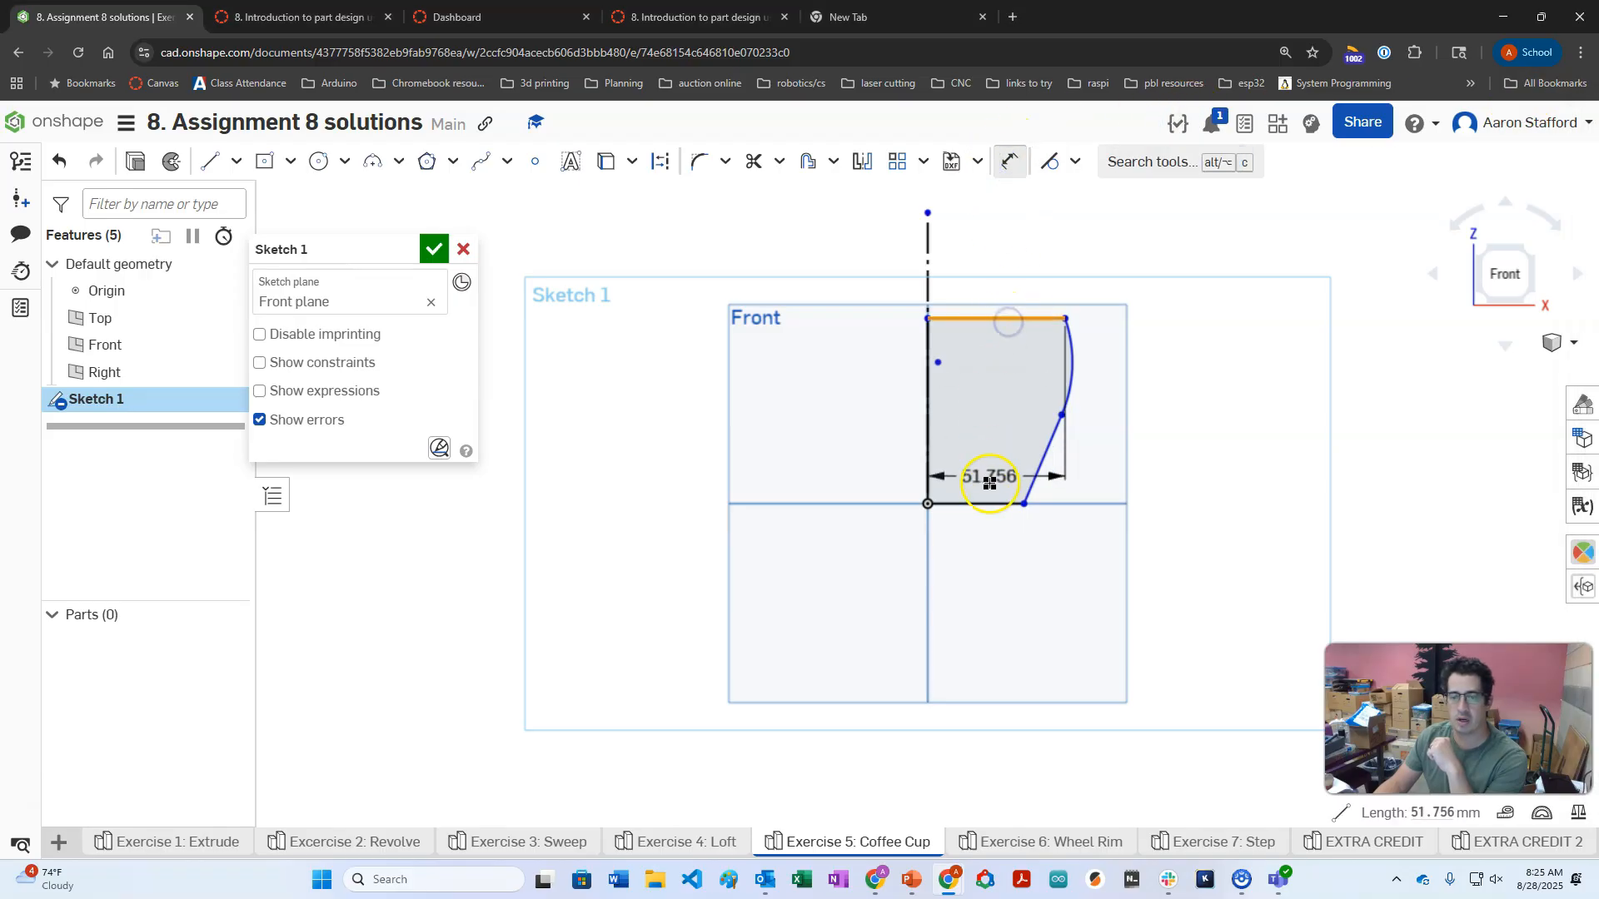
left_click(981, 503)
left_click(851, 427)
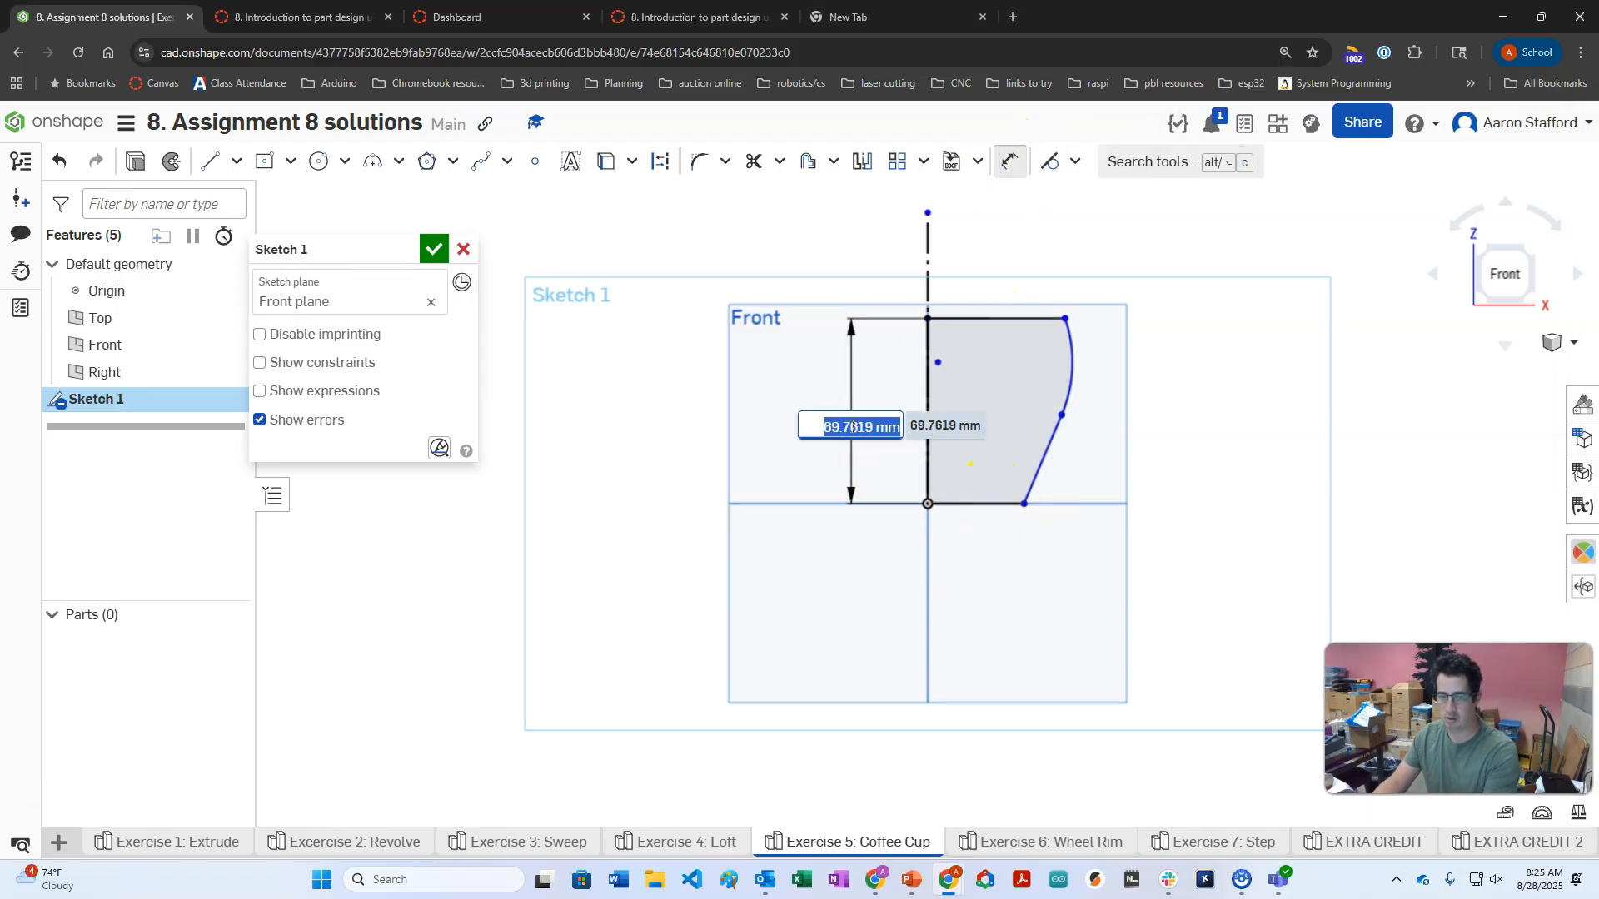
type("100")
key("Return")
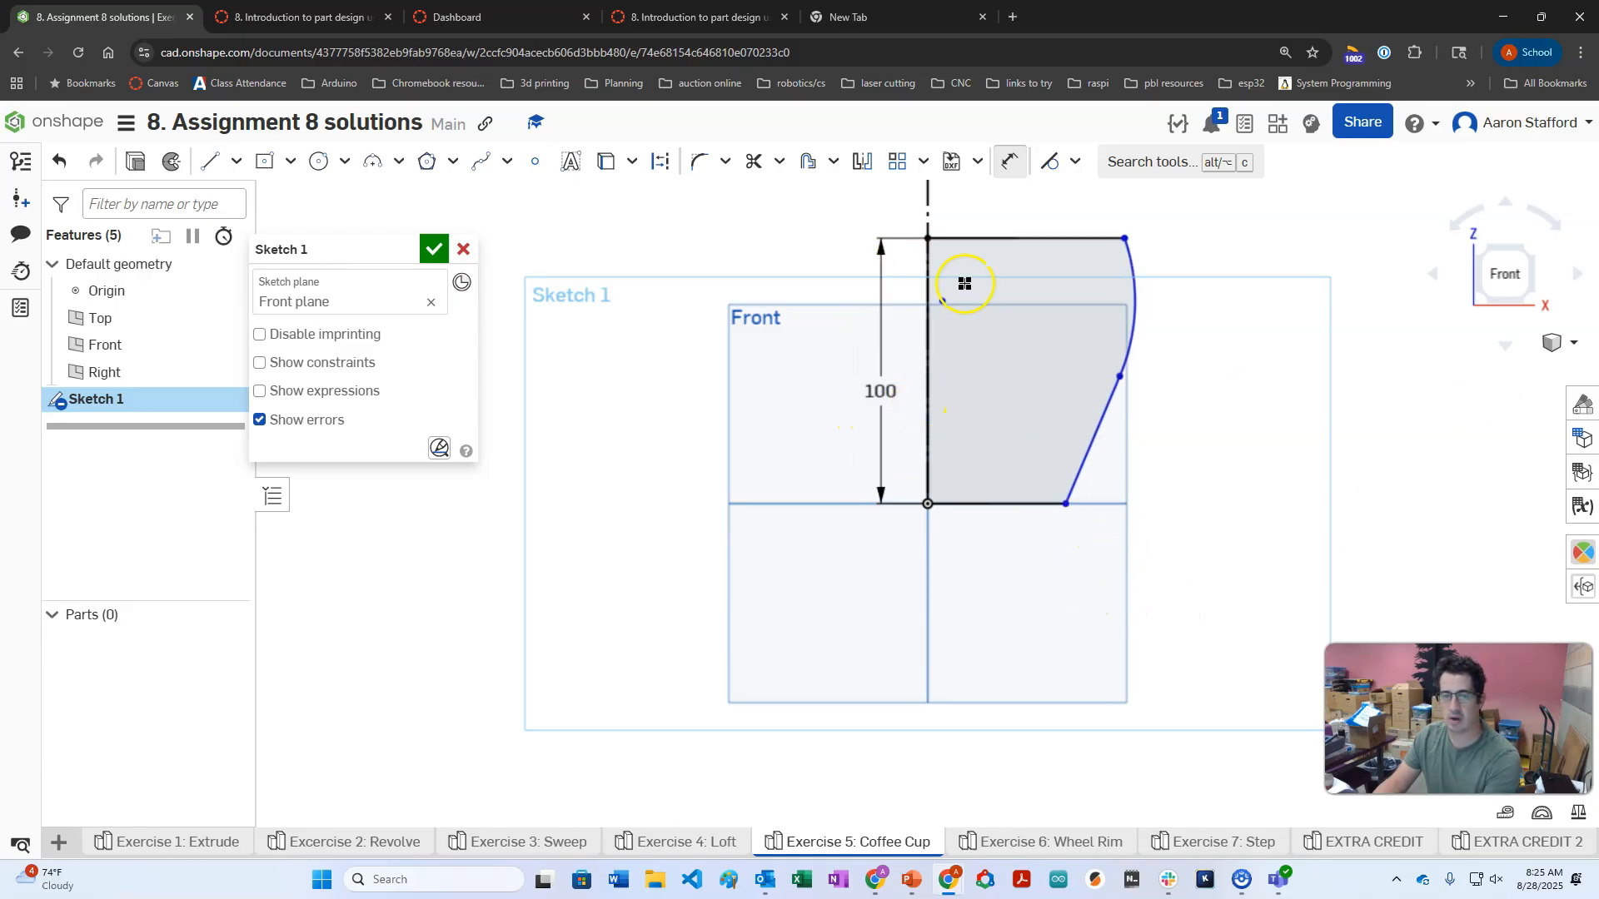
Dimension the top outer vertex across the construction line as a diameter of 125 mm.
left_click(1126, 240)
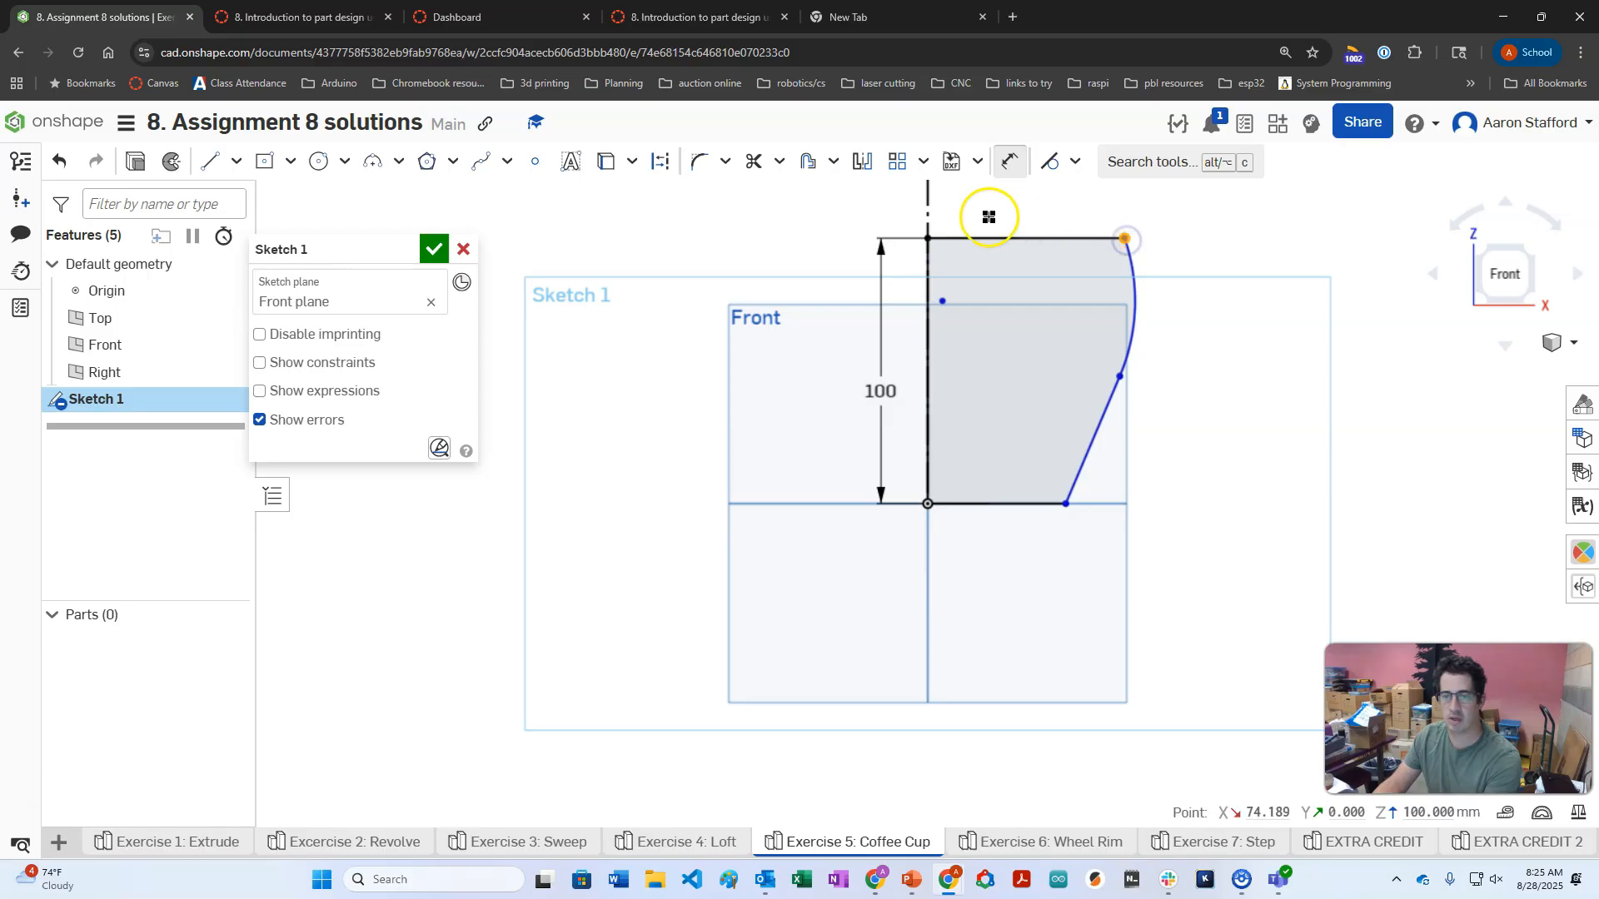
left_click(927, 204)
left_click(787, 217)
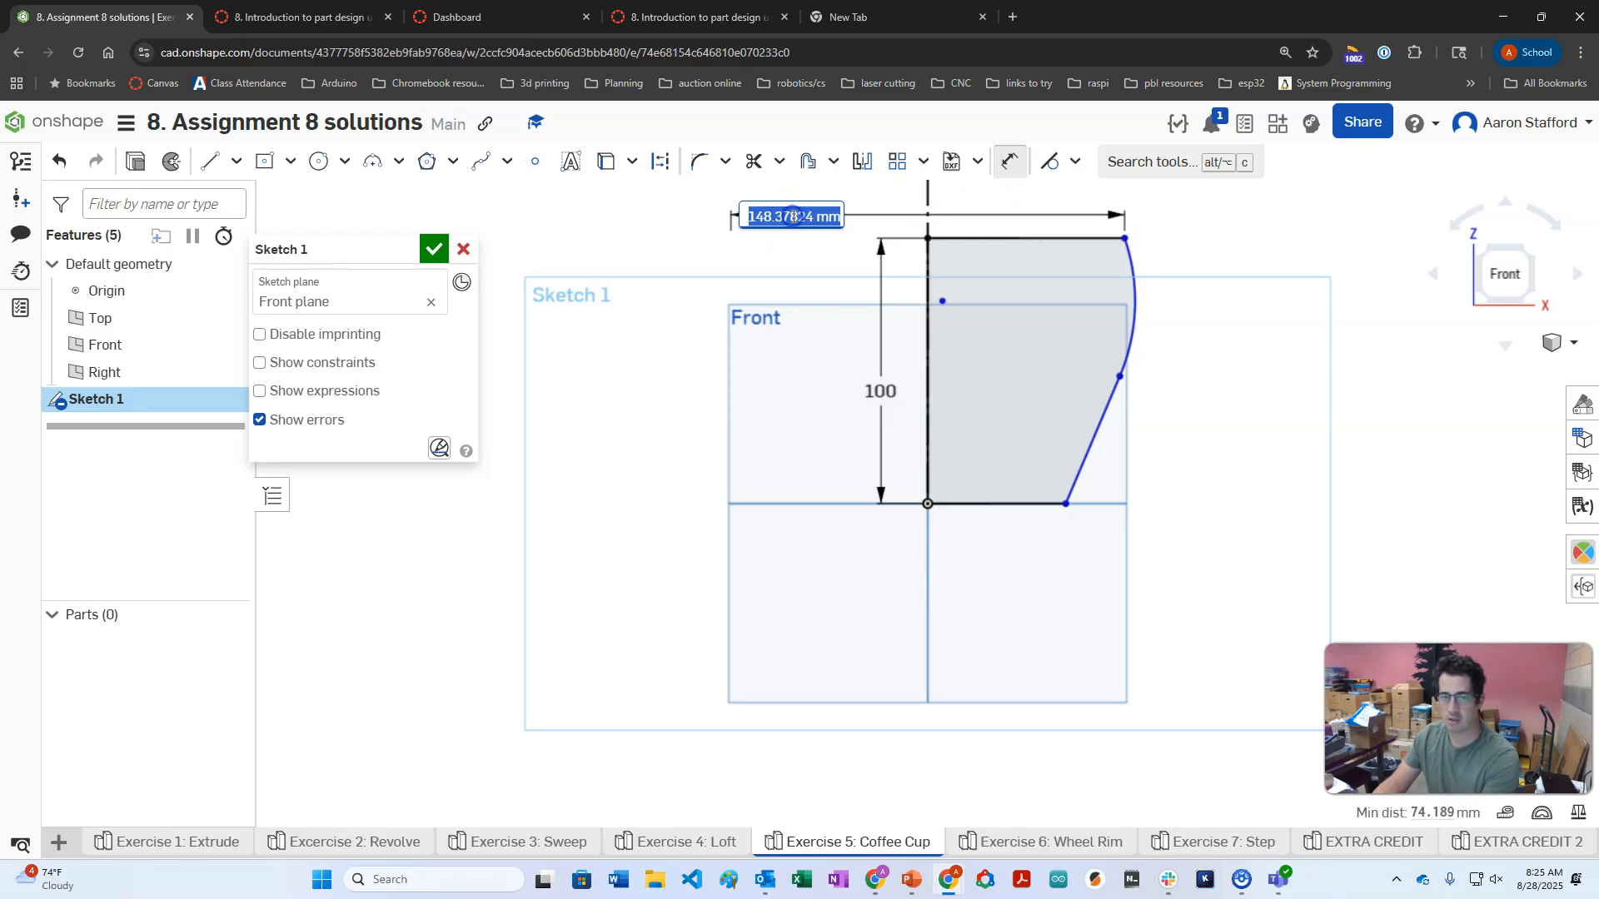
type("125")
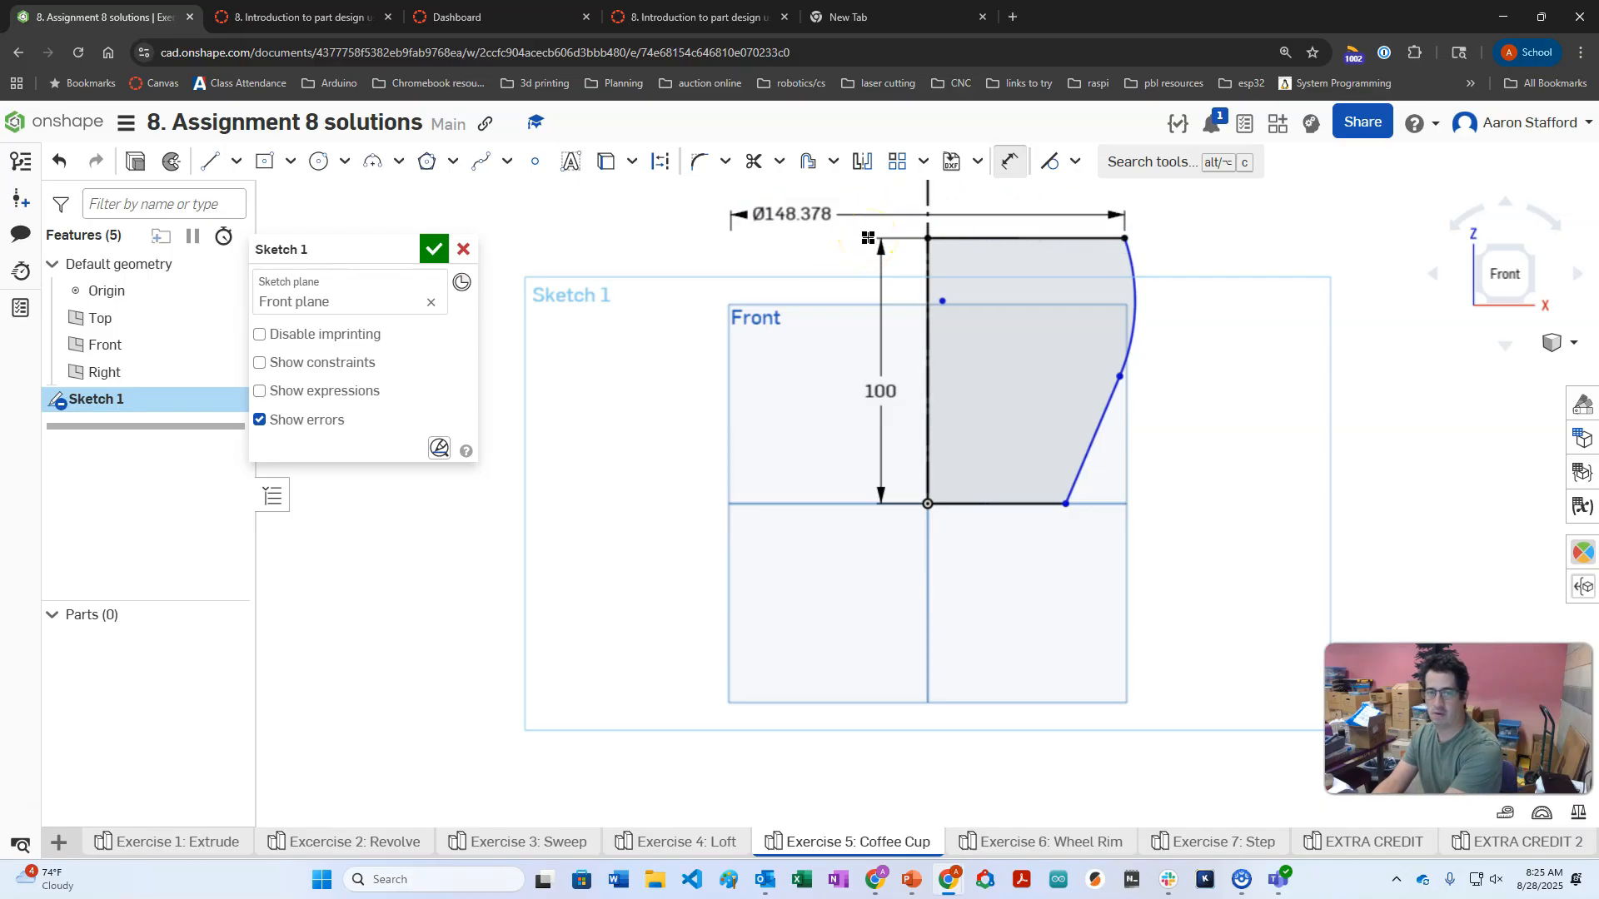
key("Return")
Dimension the base's outer vertex across the construction line as a diameter of 75 mm.
scroll(911, 362, "down", 1)
left_click(1045, 486)
left_click(926, 209)
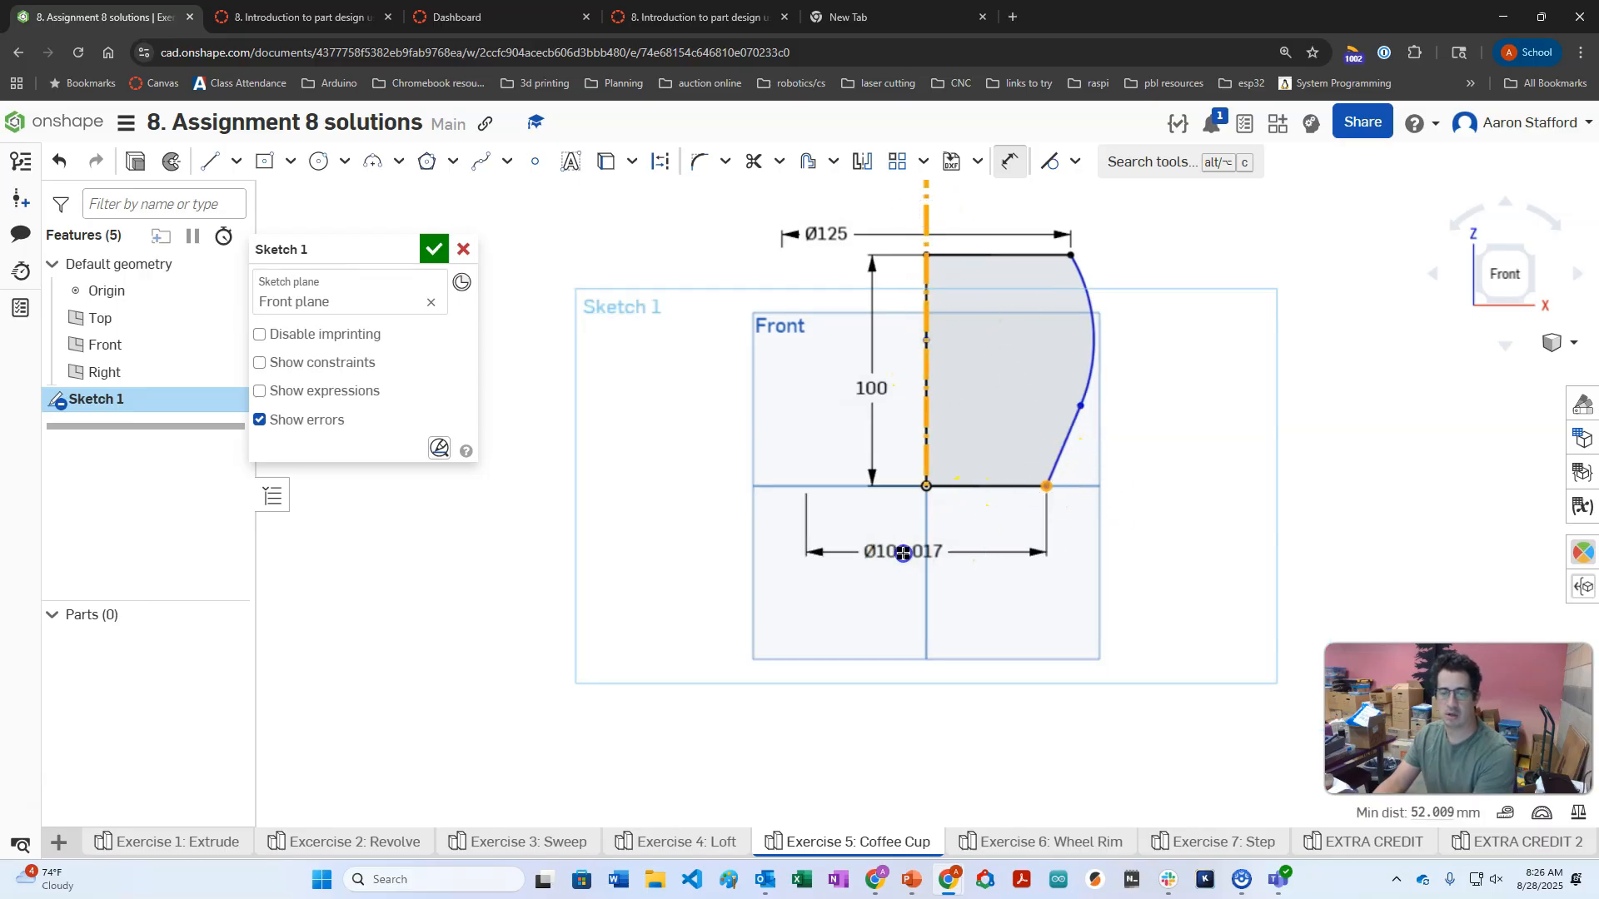
left_click(948, 541)
key("Return")
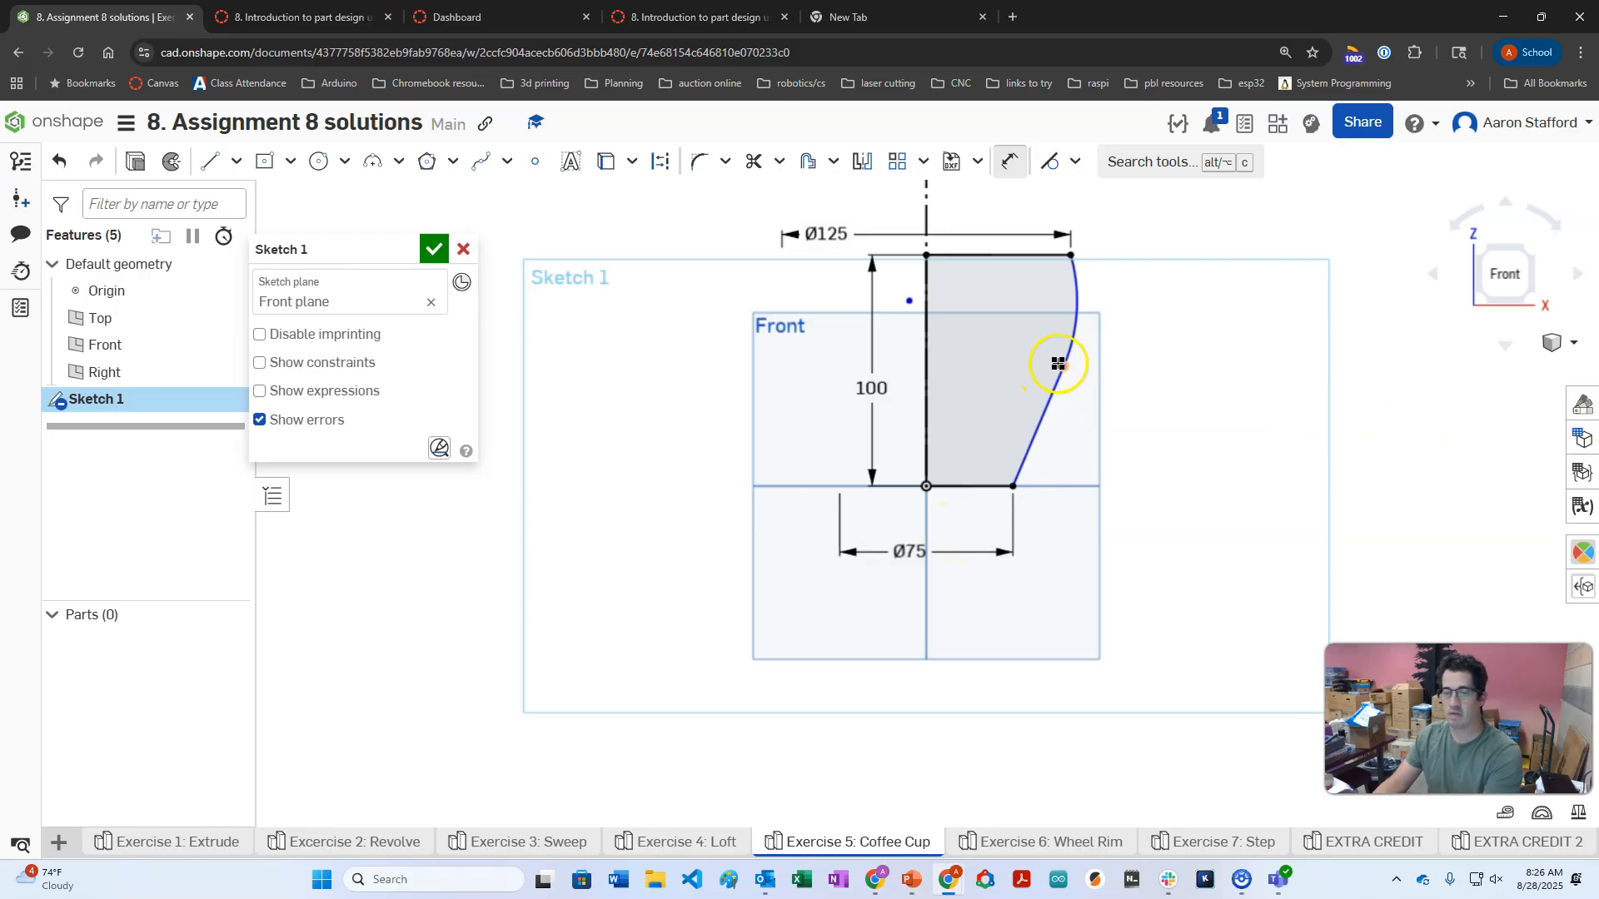
Set the vertical distance from the base line to the vertex where the slanted line meets the arc to 40 mm.
left_click(960, 491)
left_click(1120, 446)
type("40")
key("Return")
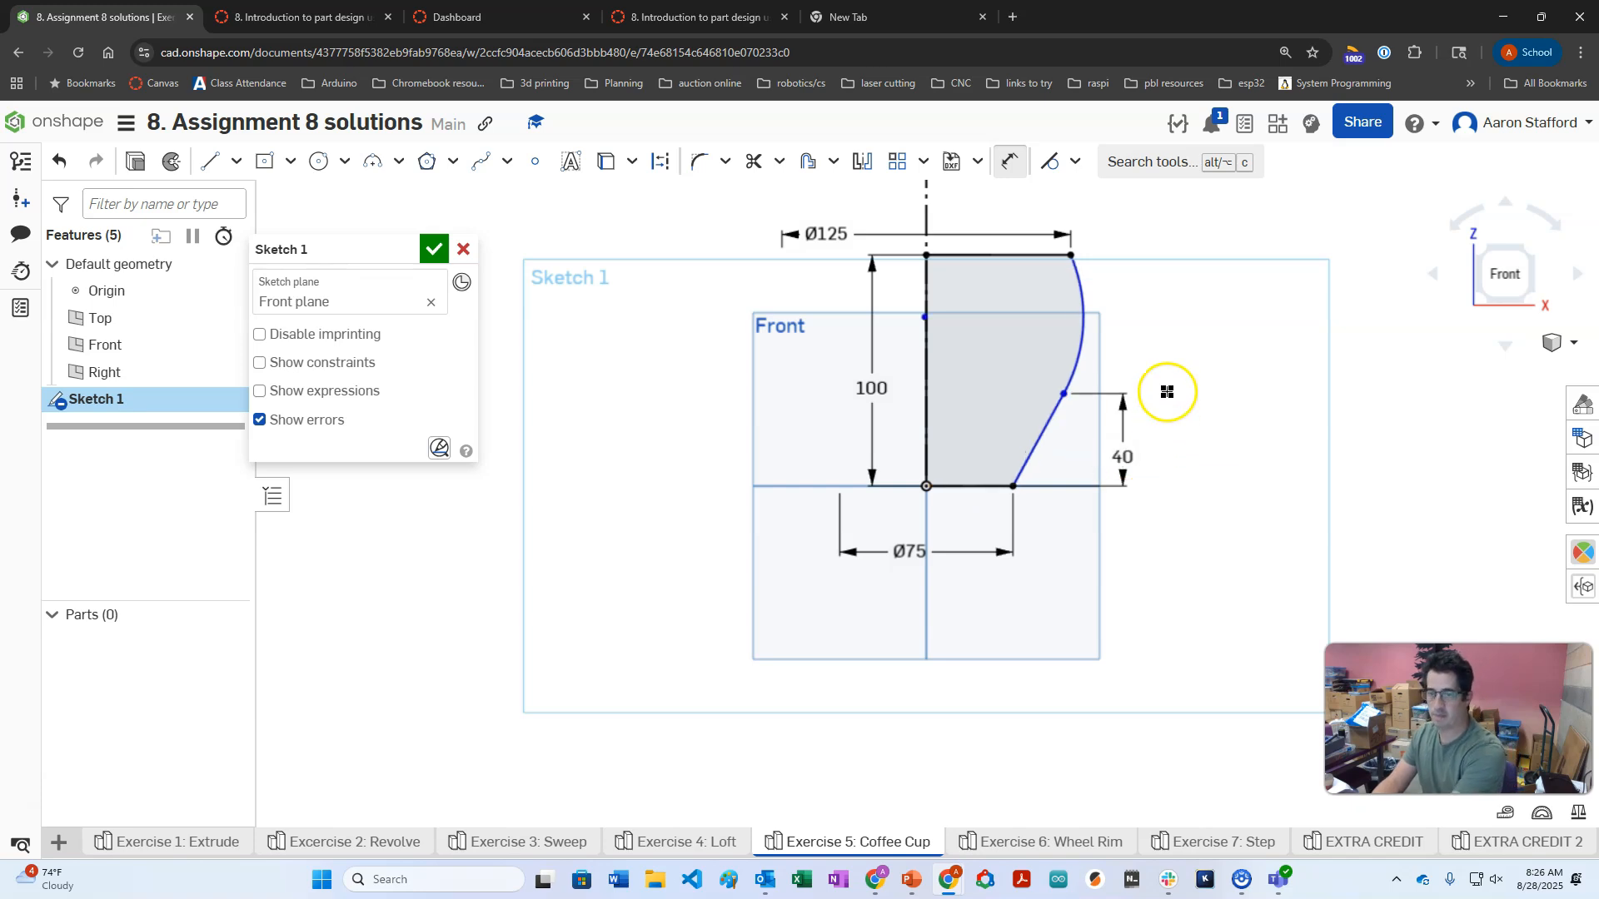
Dimension the side arc with a radius of 90 mm.
left_click(1084, 316)
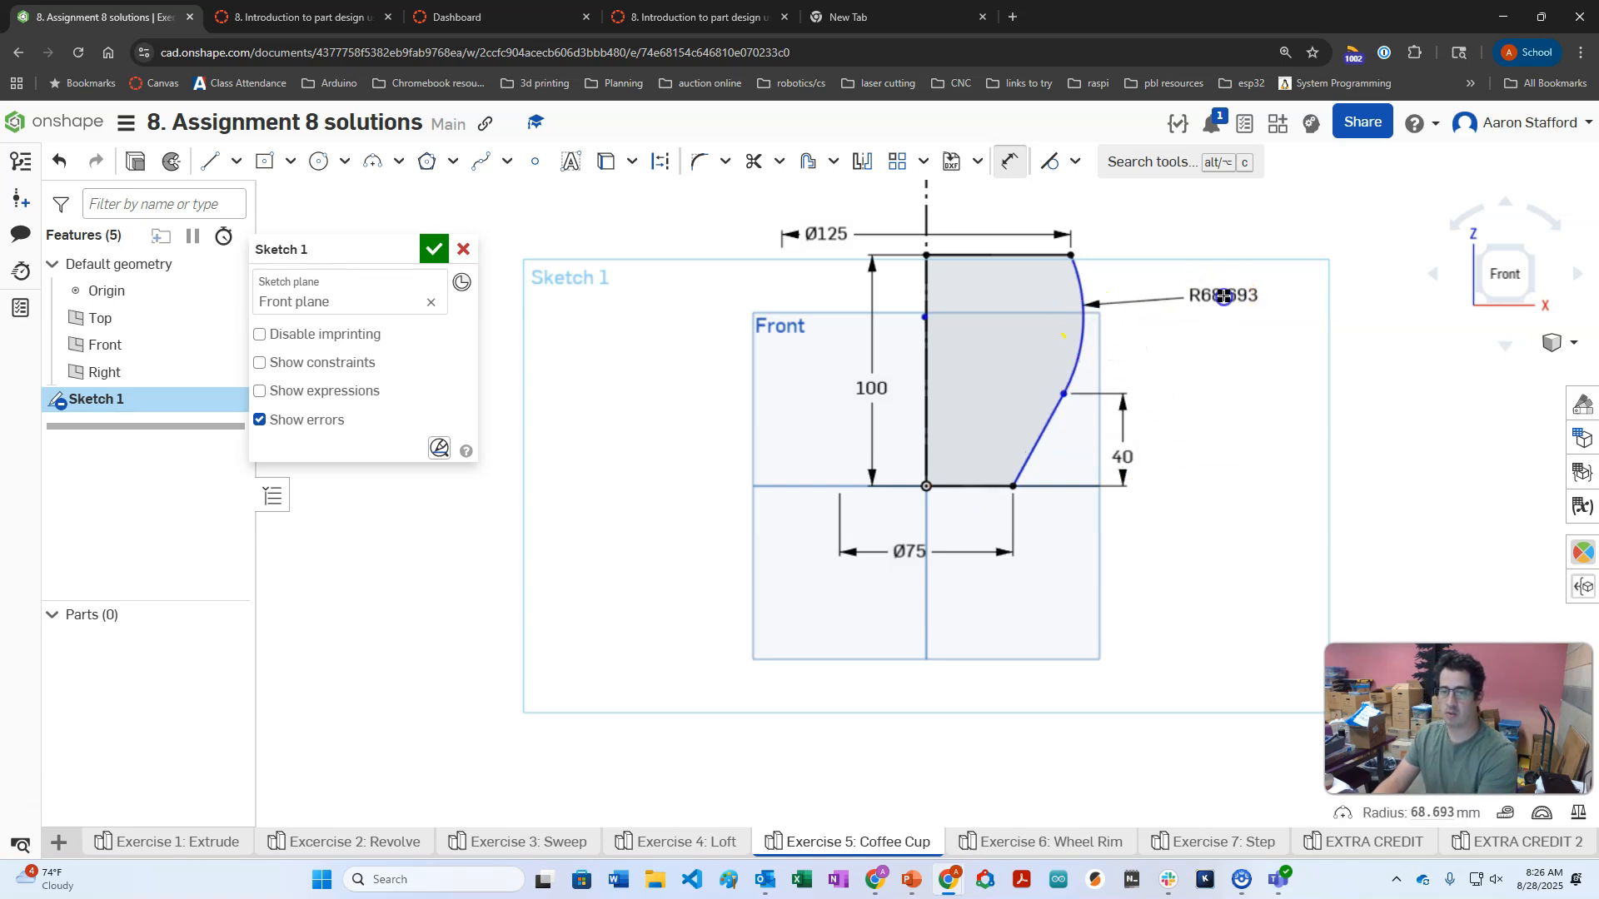
left_click(1223, 297)
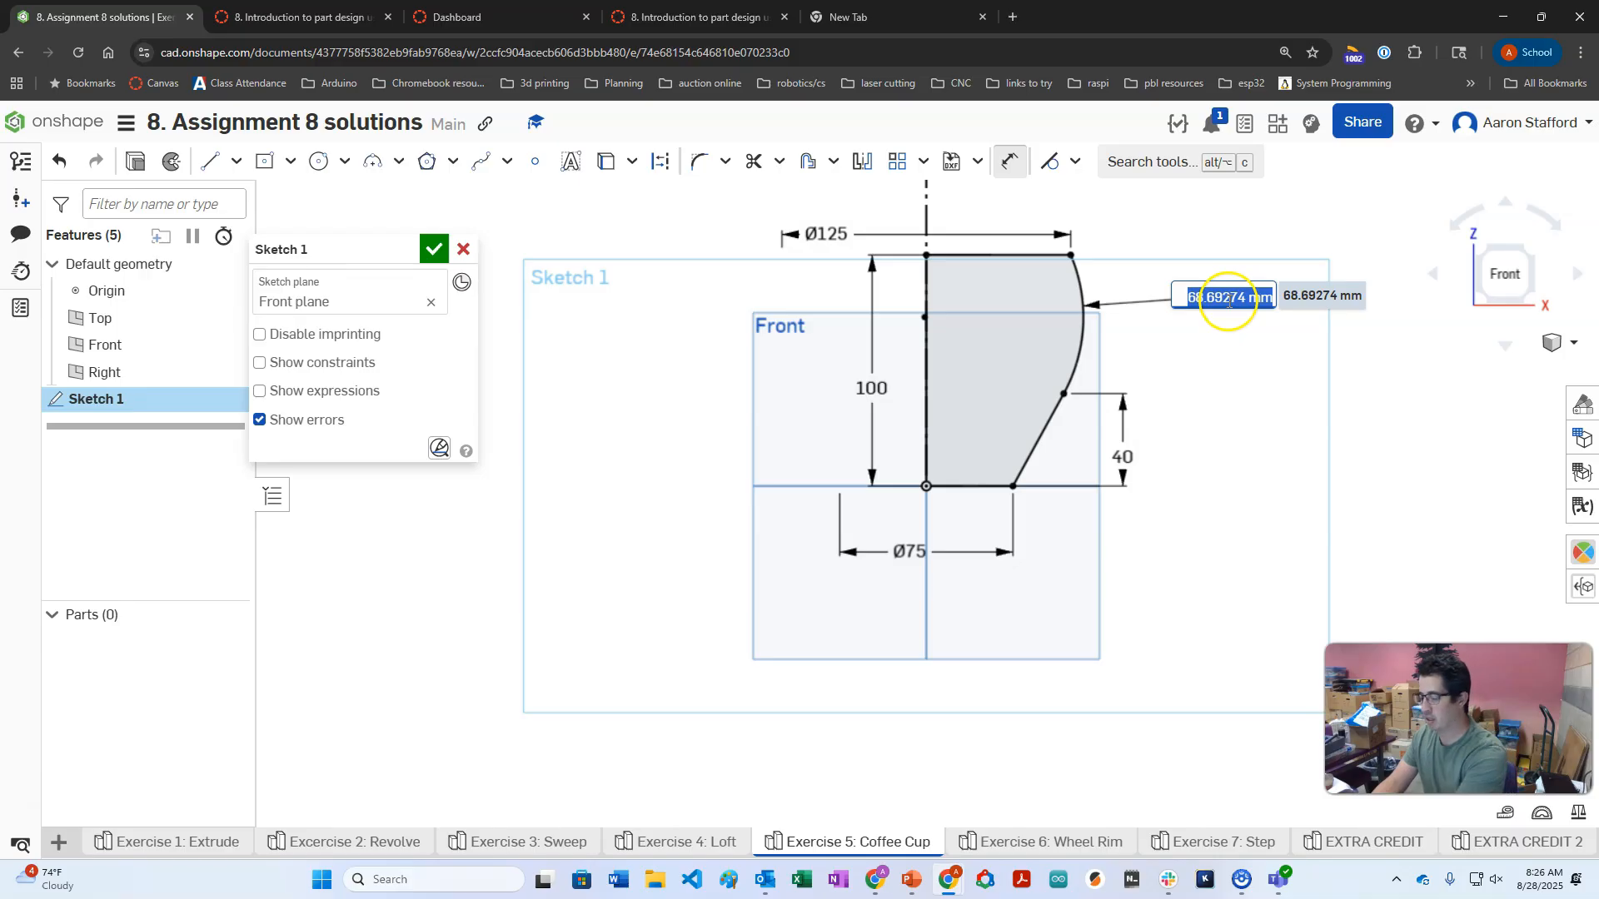
type("90")
key("Return")
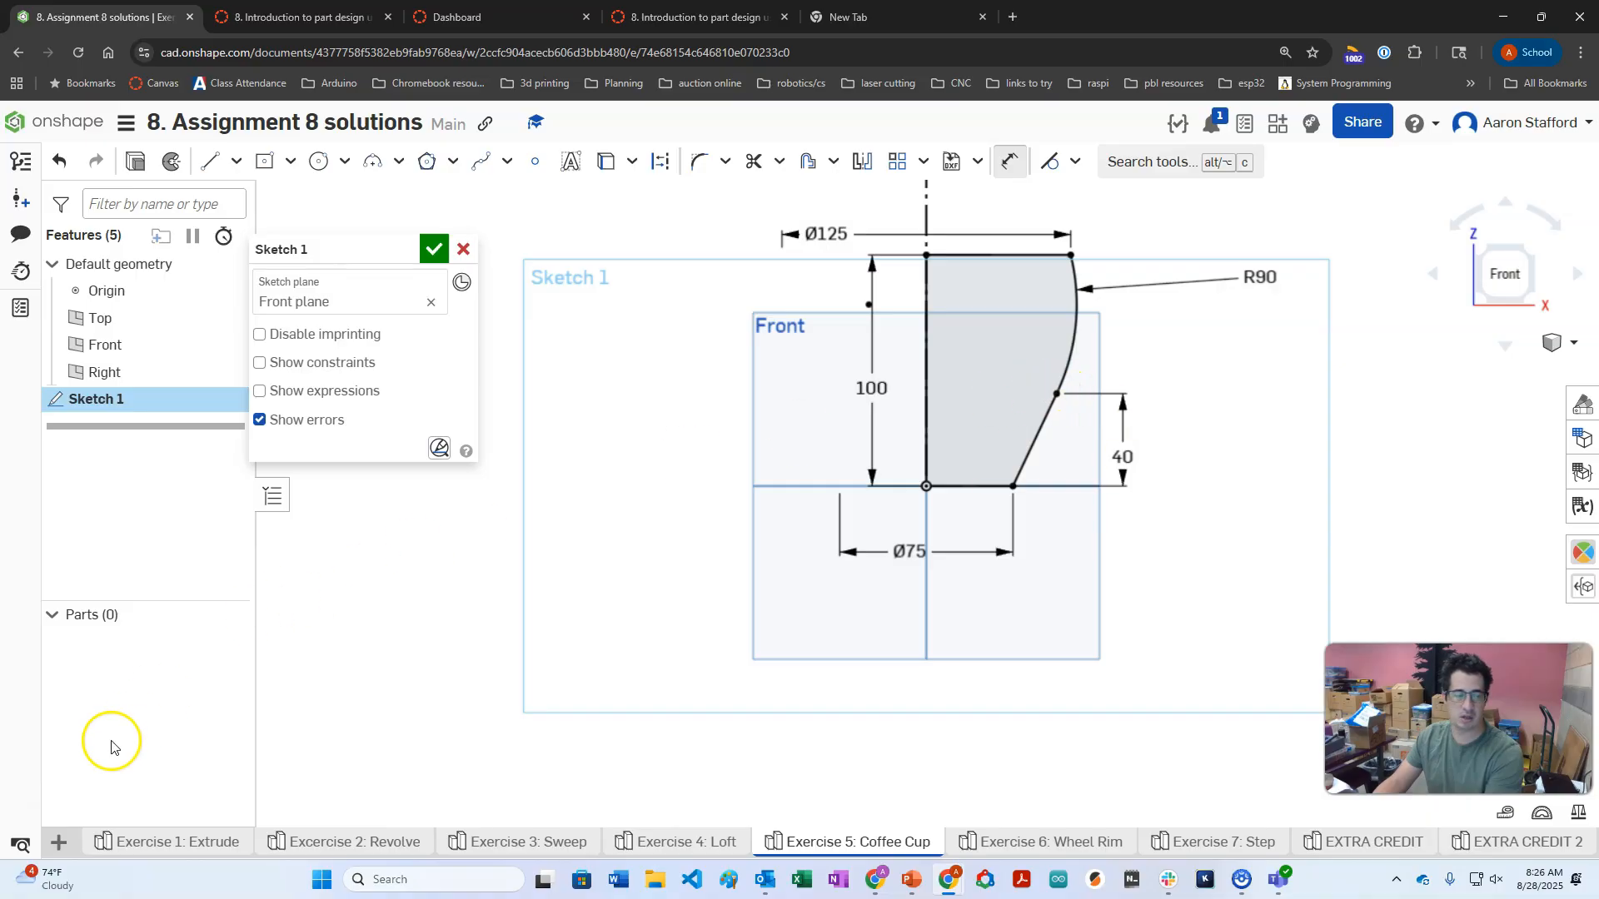
Switch to the course window, advance the Coffee Cup exercise to slide 4, and read its offset and coincidence instructions.
key("alt+Tab")
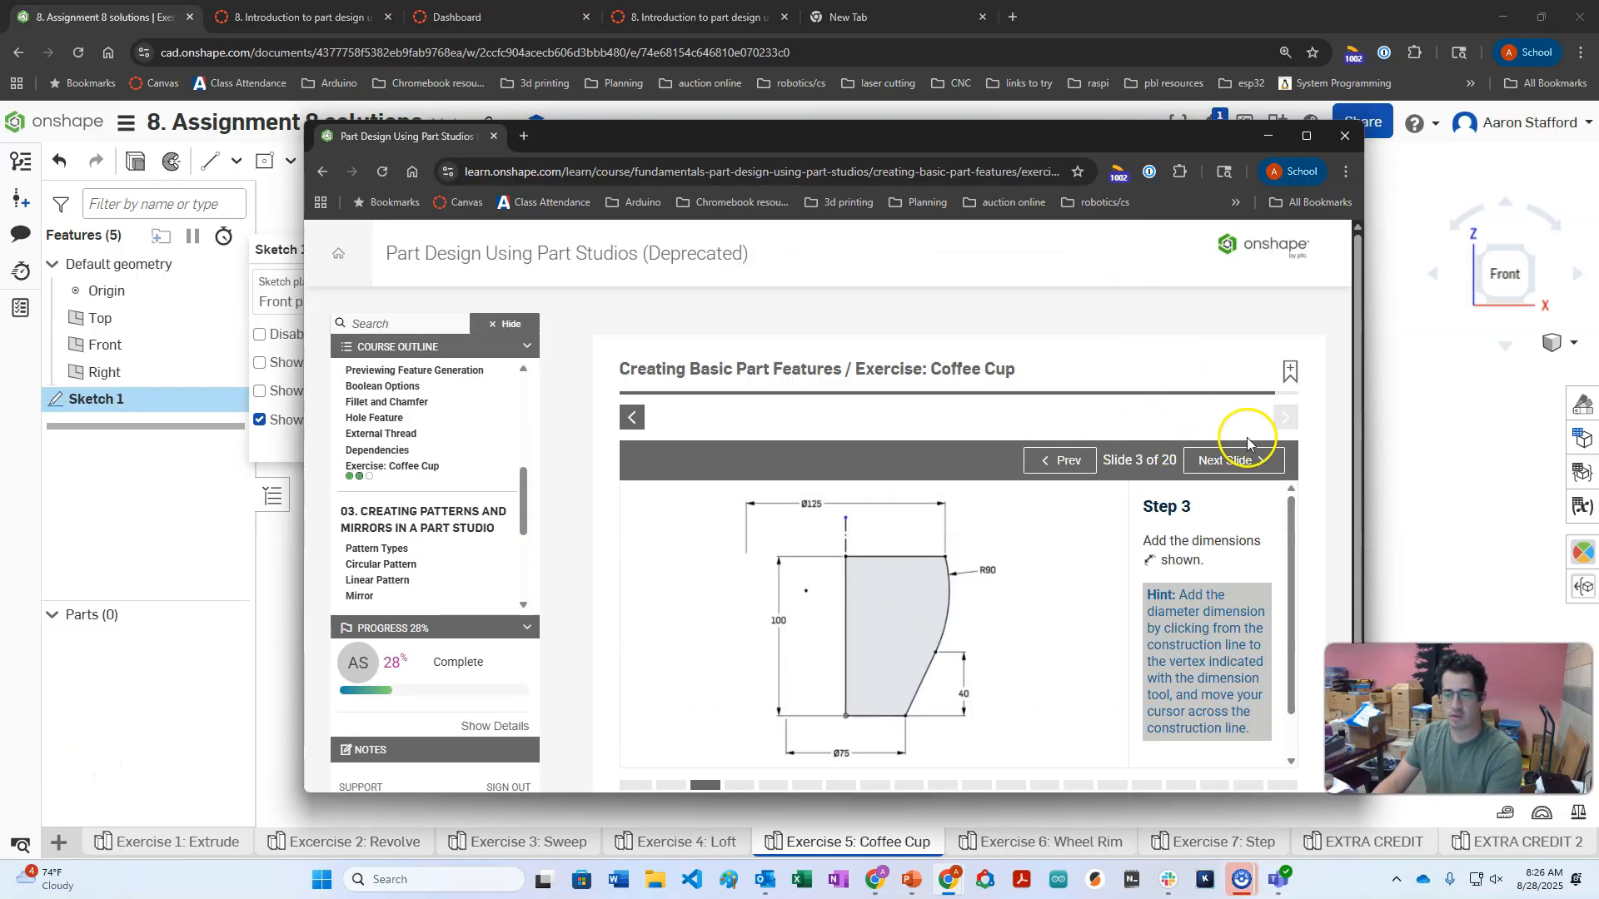
scroll(1187, 523, "down", 1)
left_click(1233, 460)
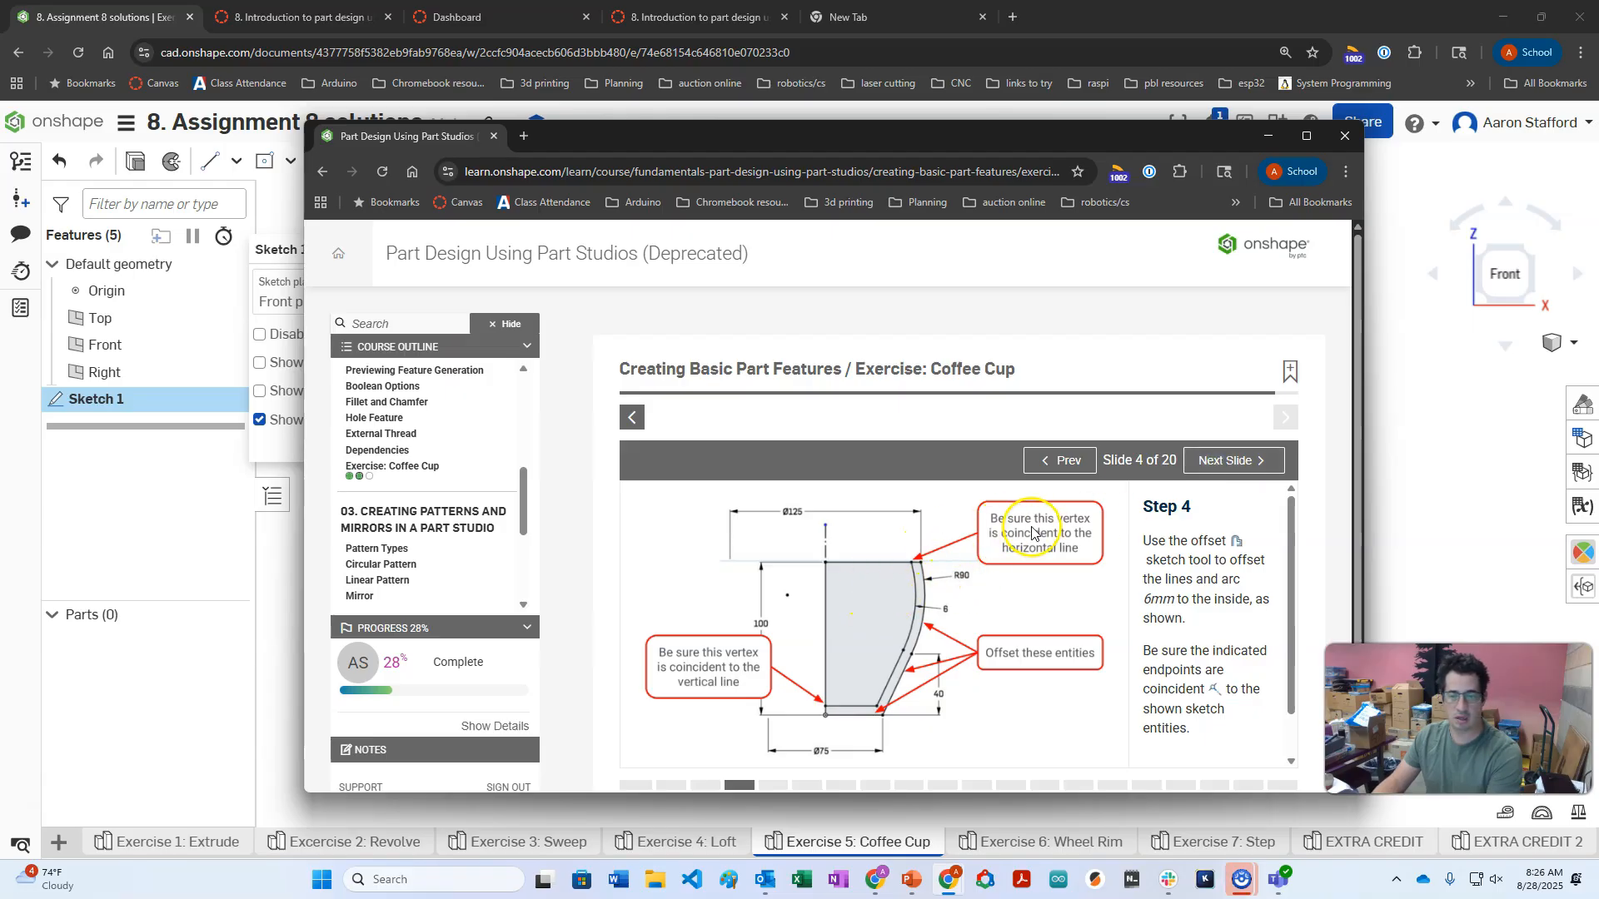
scroll(921, 578, "down", 1)
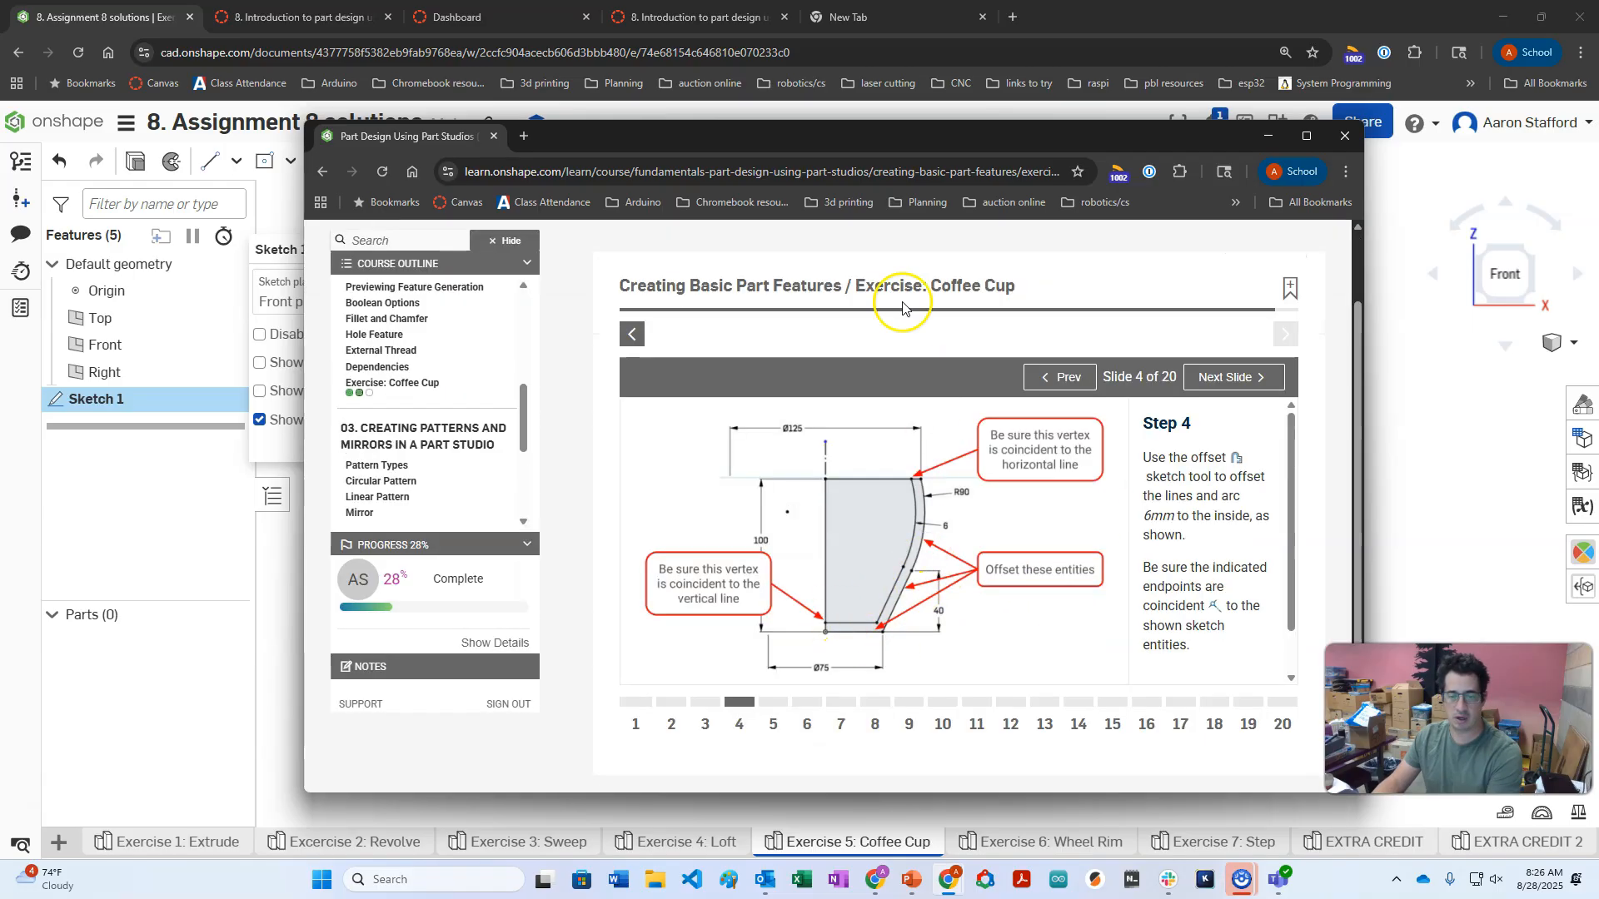
left_click_drag(743, 137, 1598, 201)
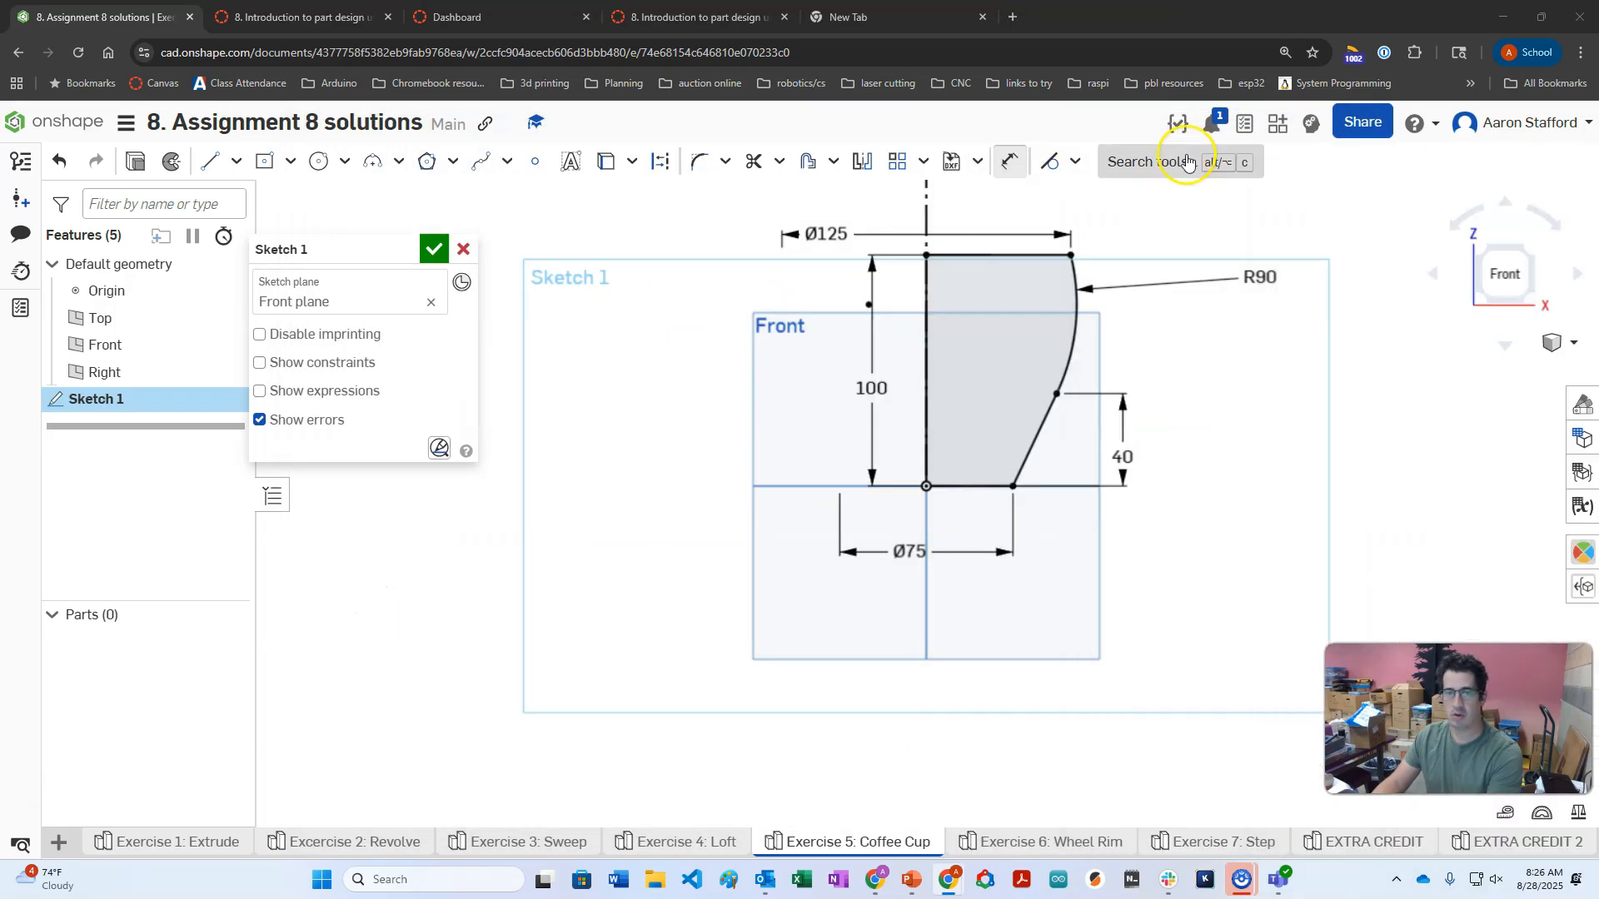
Offset the side arc, slanted line and base line 6 mm toward the inside of the profile.
left_click(808, 160)
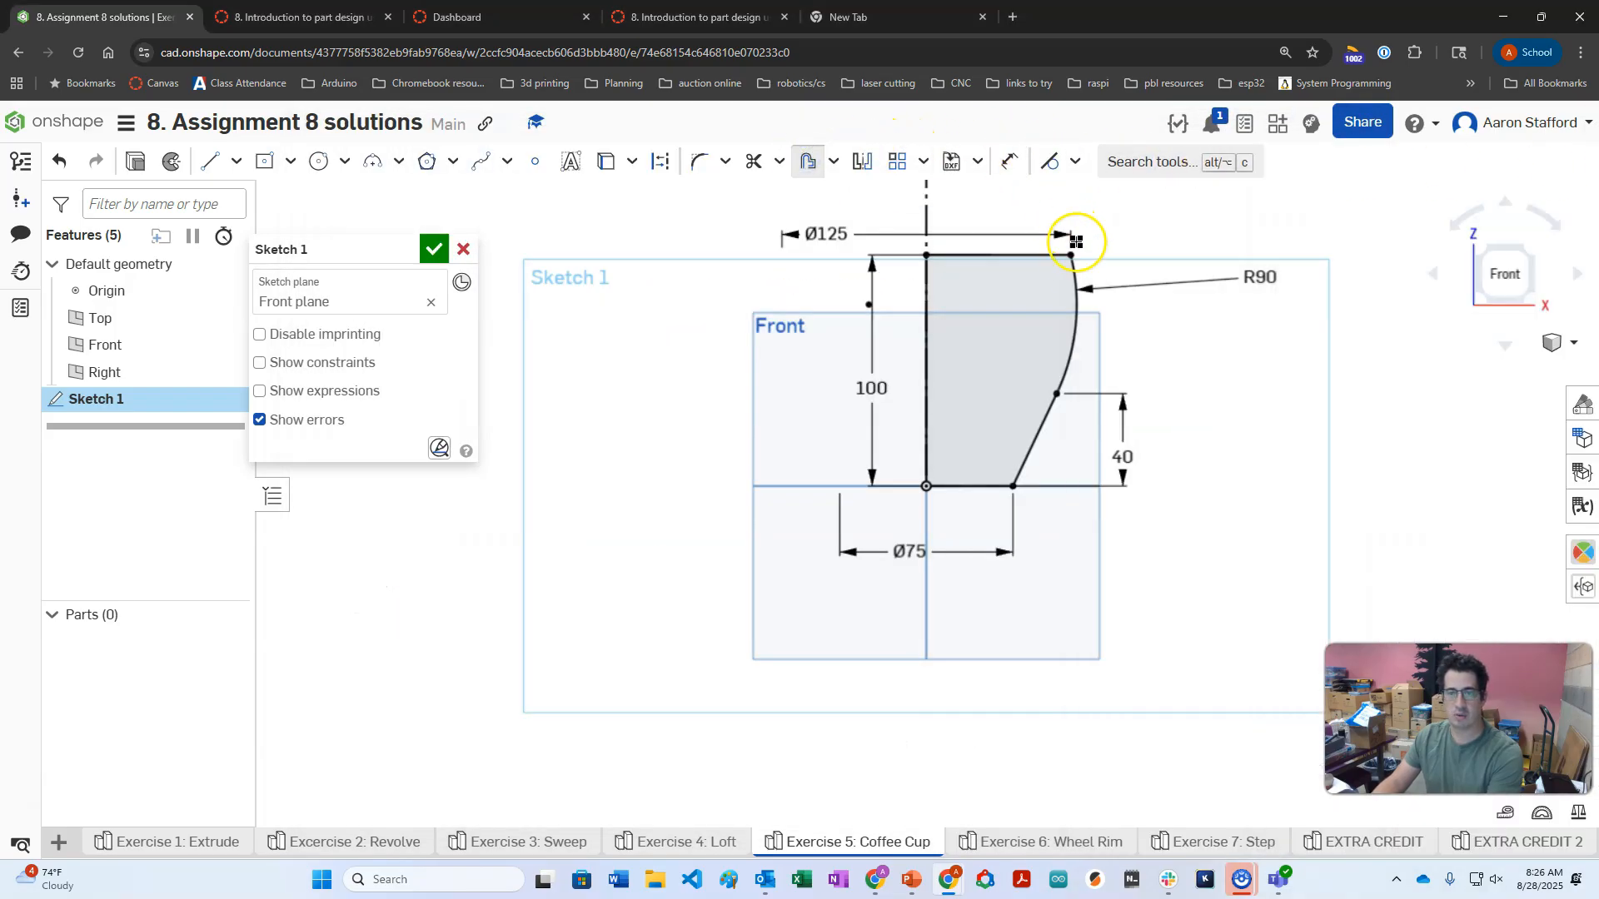
left_click(1079, 297)
left_click(1021, 466)
left_click(959, 487)
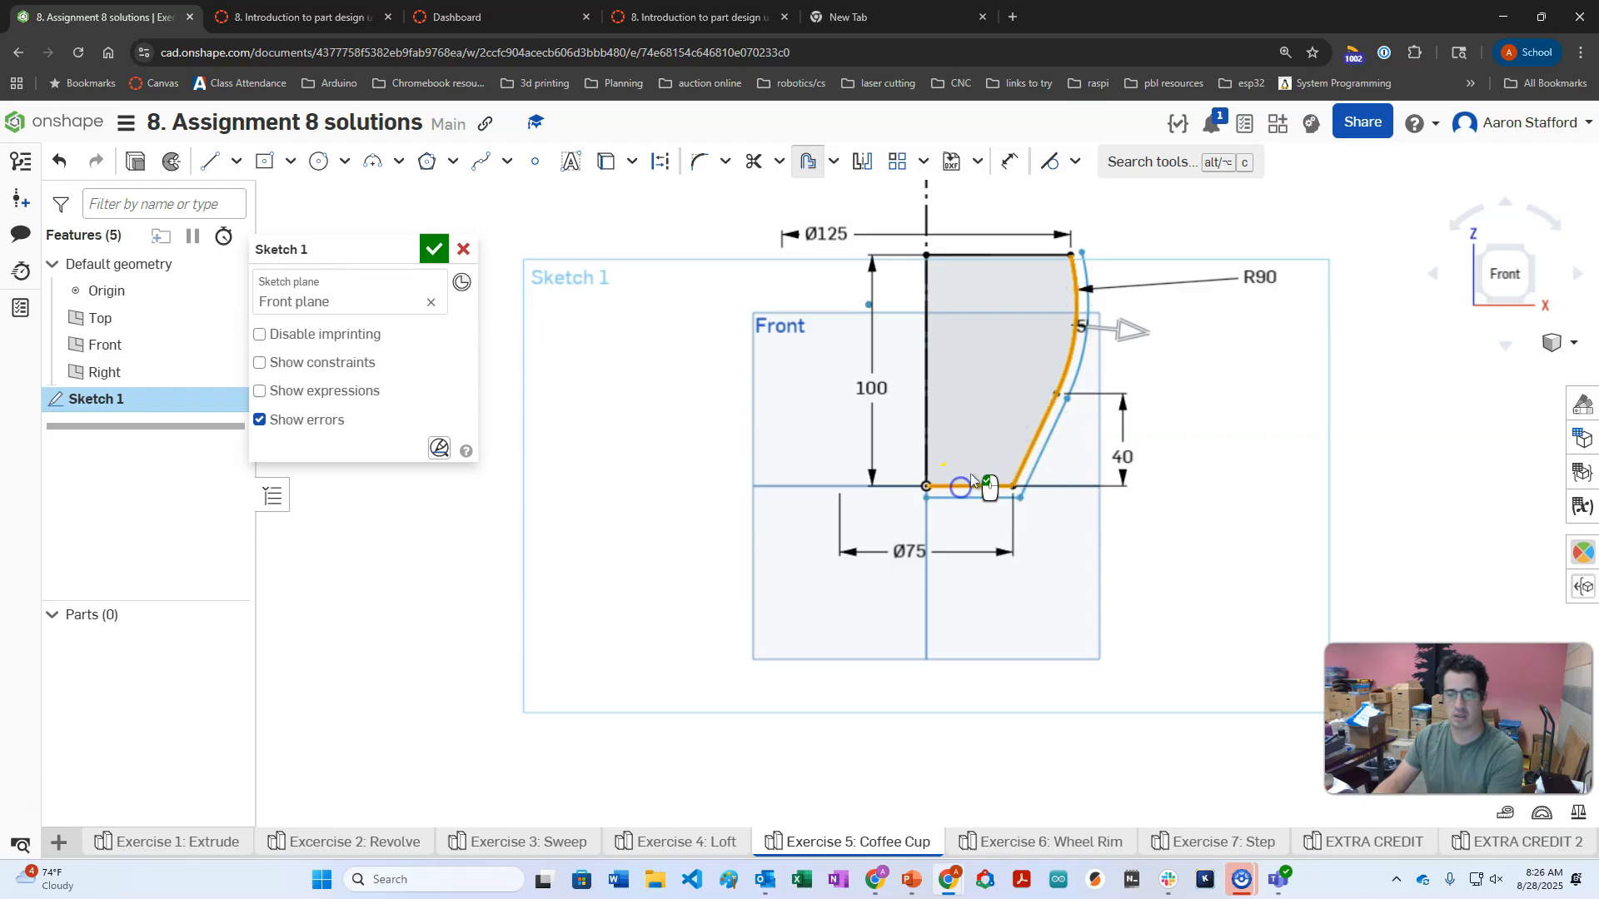
left_click(1136, 332)
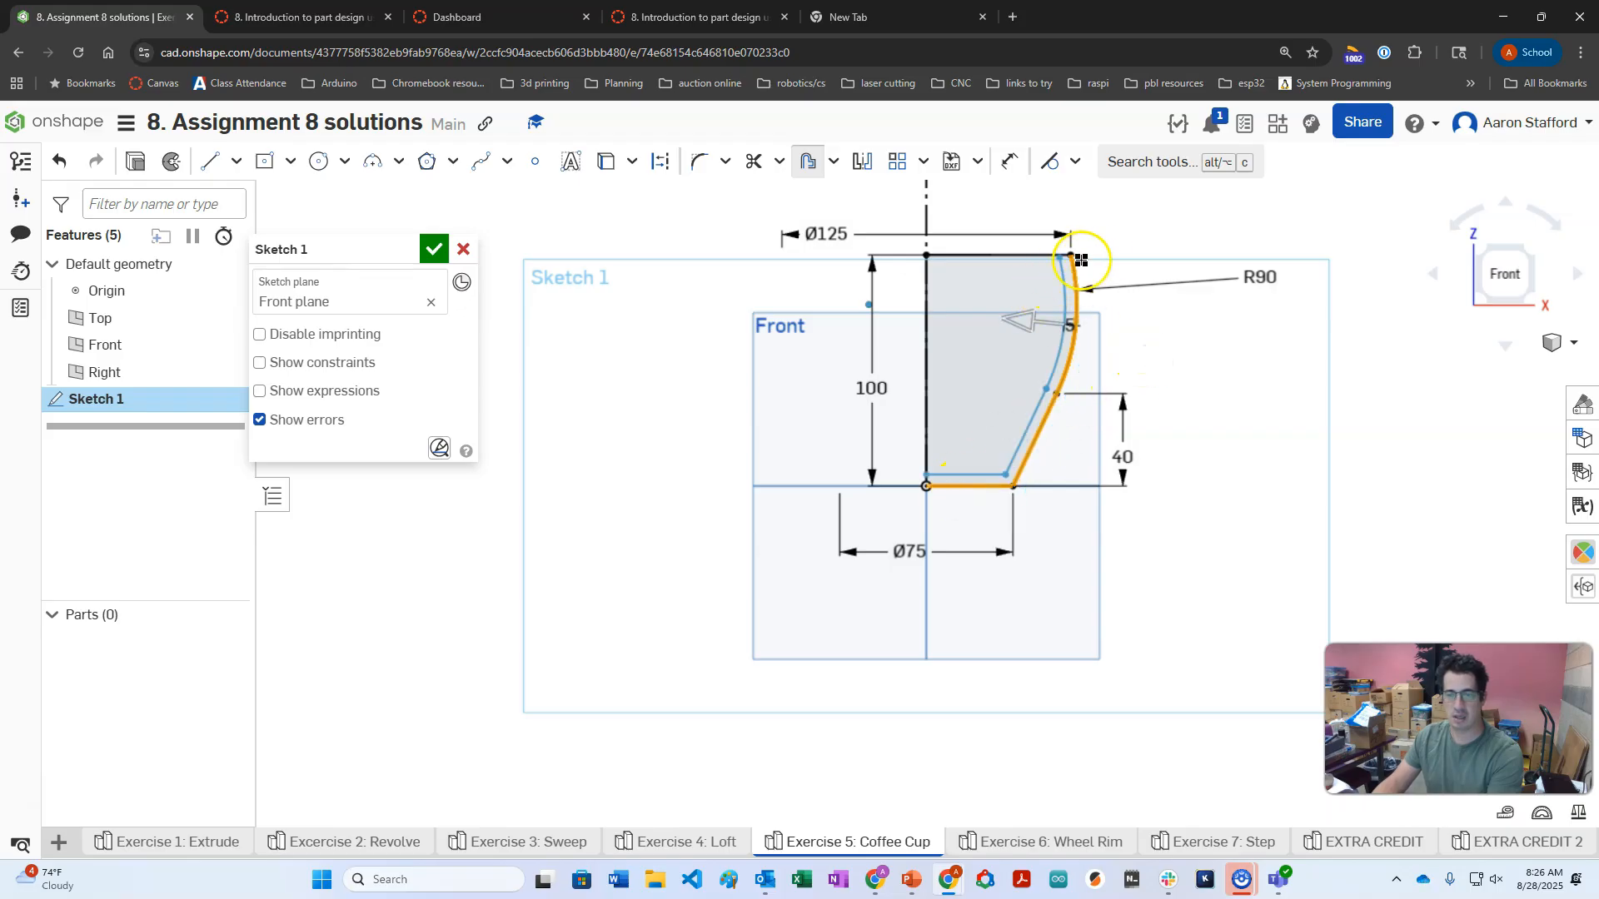
key("Return")
double_click(1057, 320)
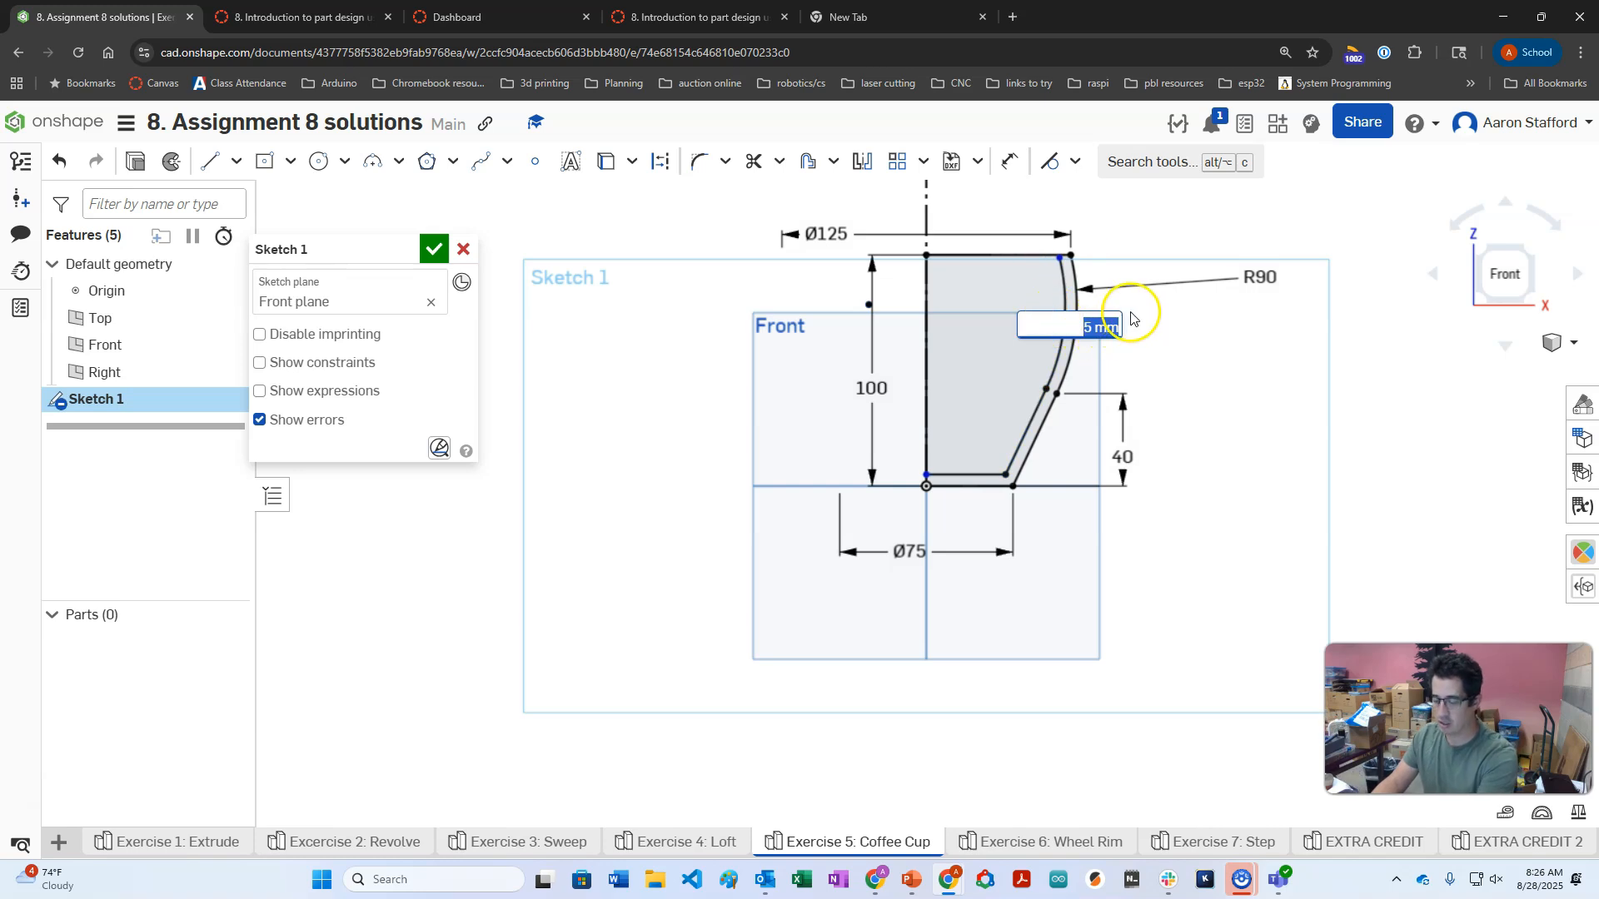
key("Return")
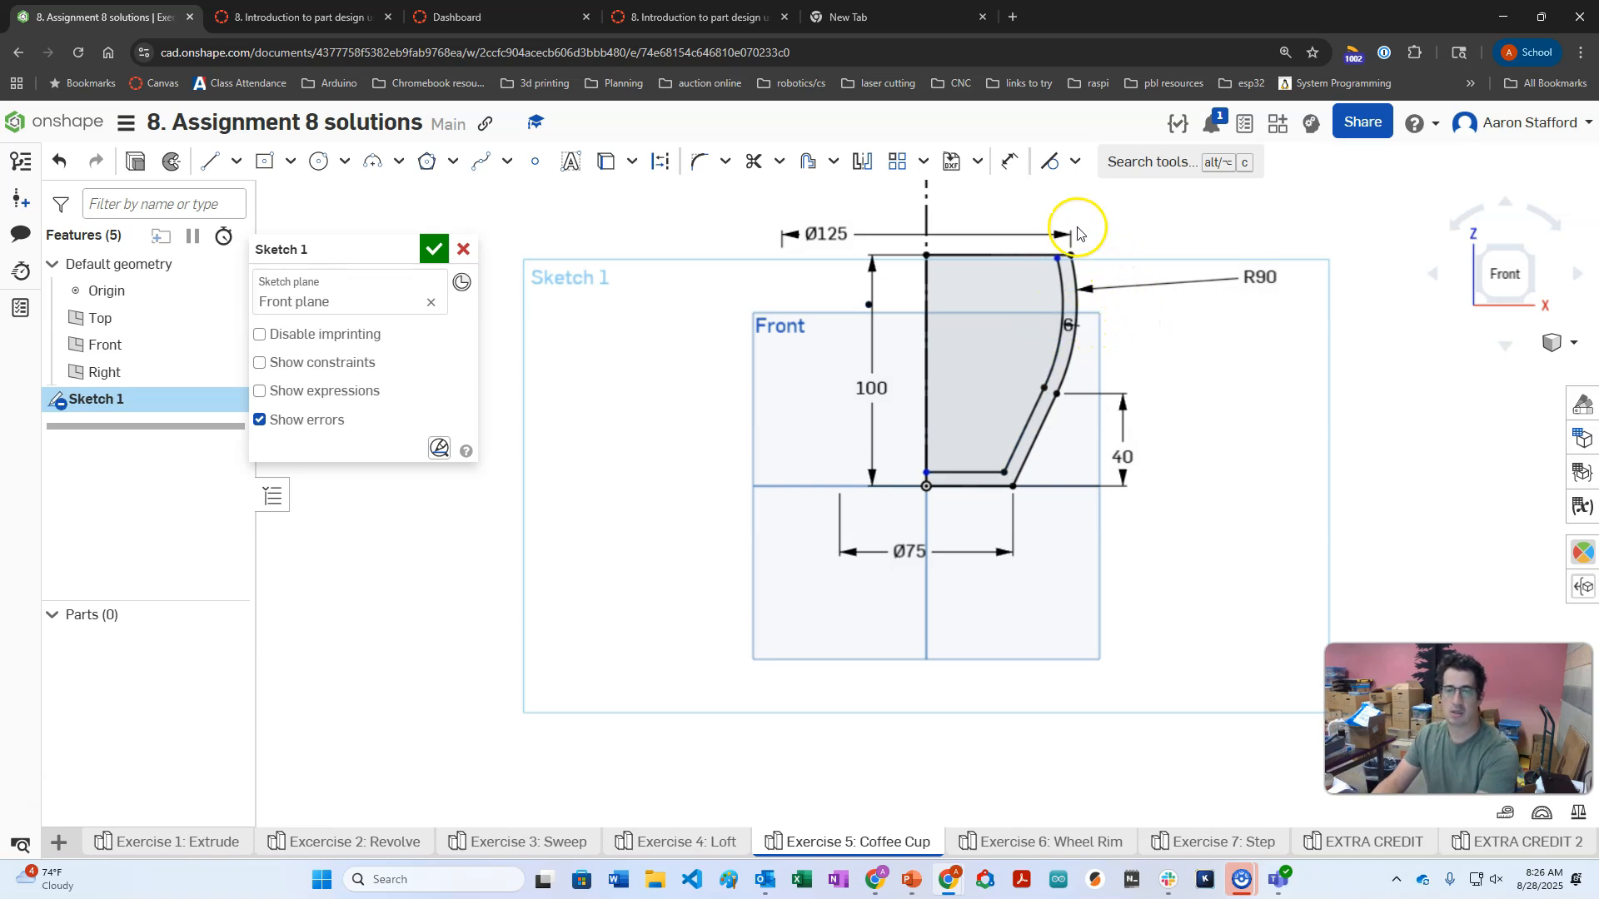
Make the offset arc's upper end coincident with the top line and the offset base line's inner end coincident with the centerline, then finish the sketch.
left_click(1080, 160)
left_click(1082, 199)
scroll(1096, 248, "up", 5)
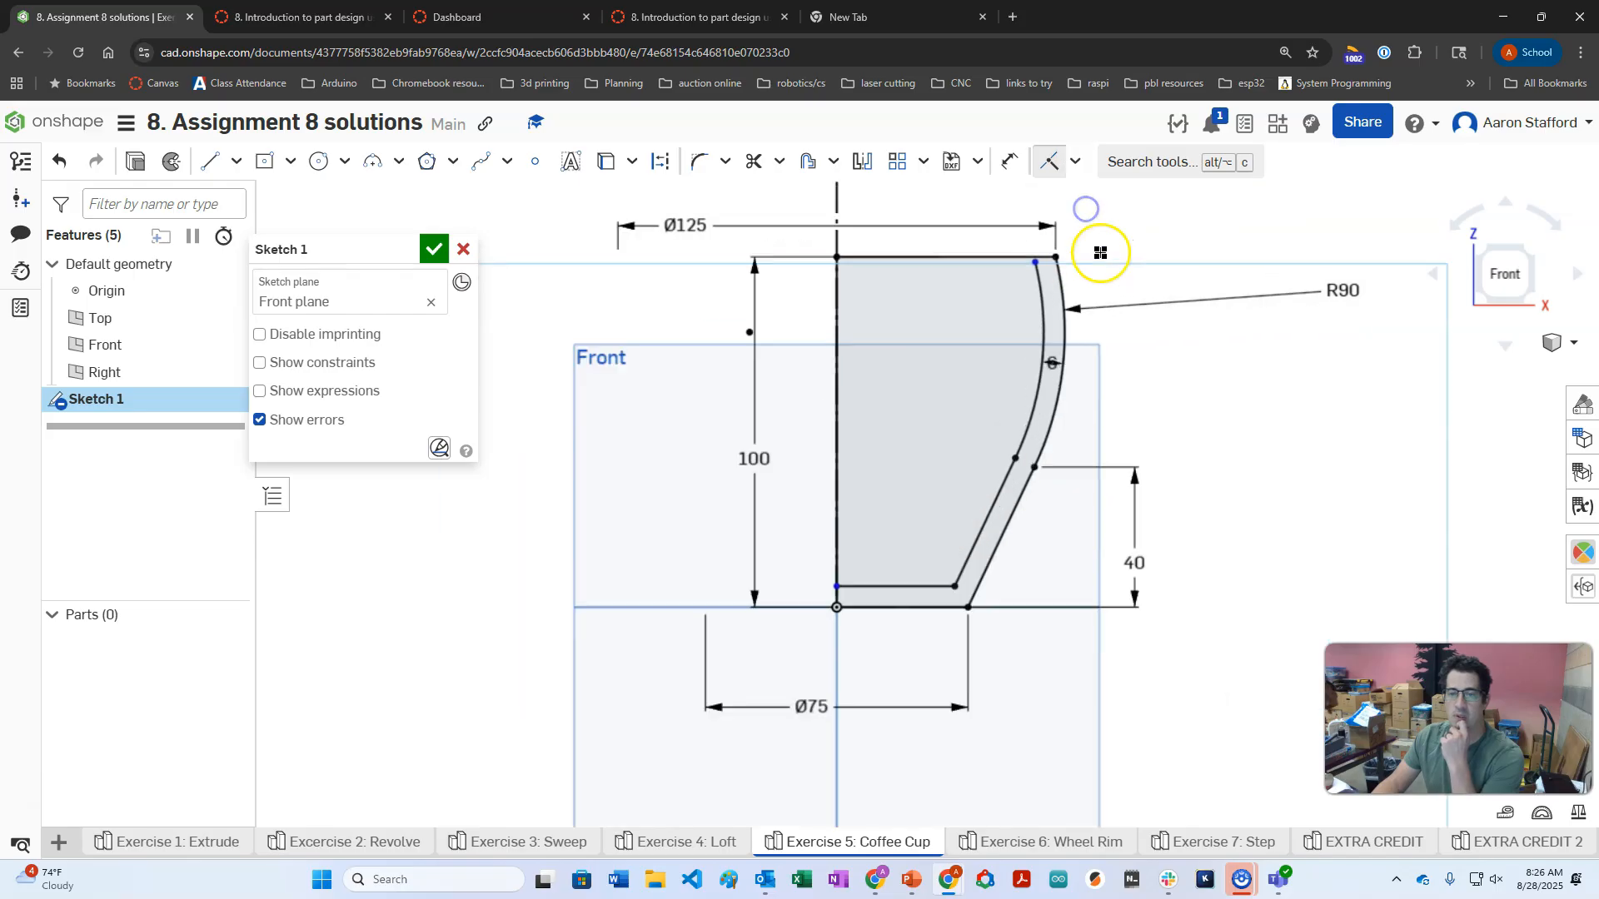
left_click(1024, 263)
left_click(996, 259)
left_click(796, 636)
left_click(796, 578)
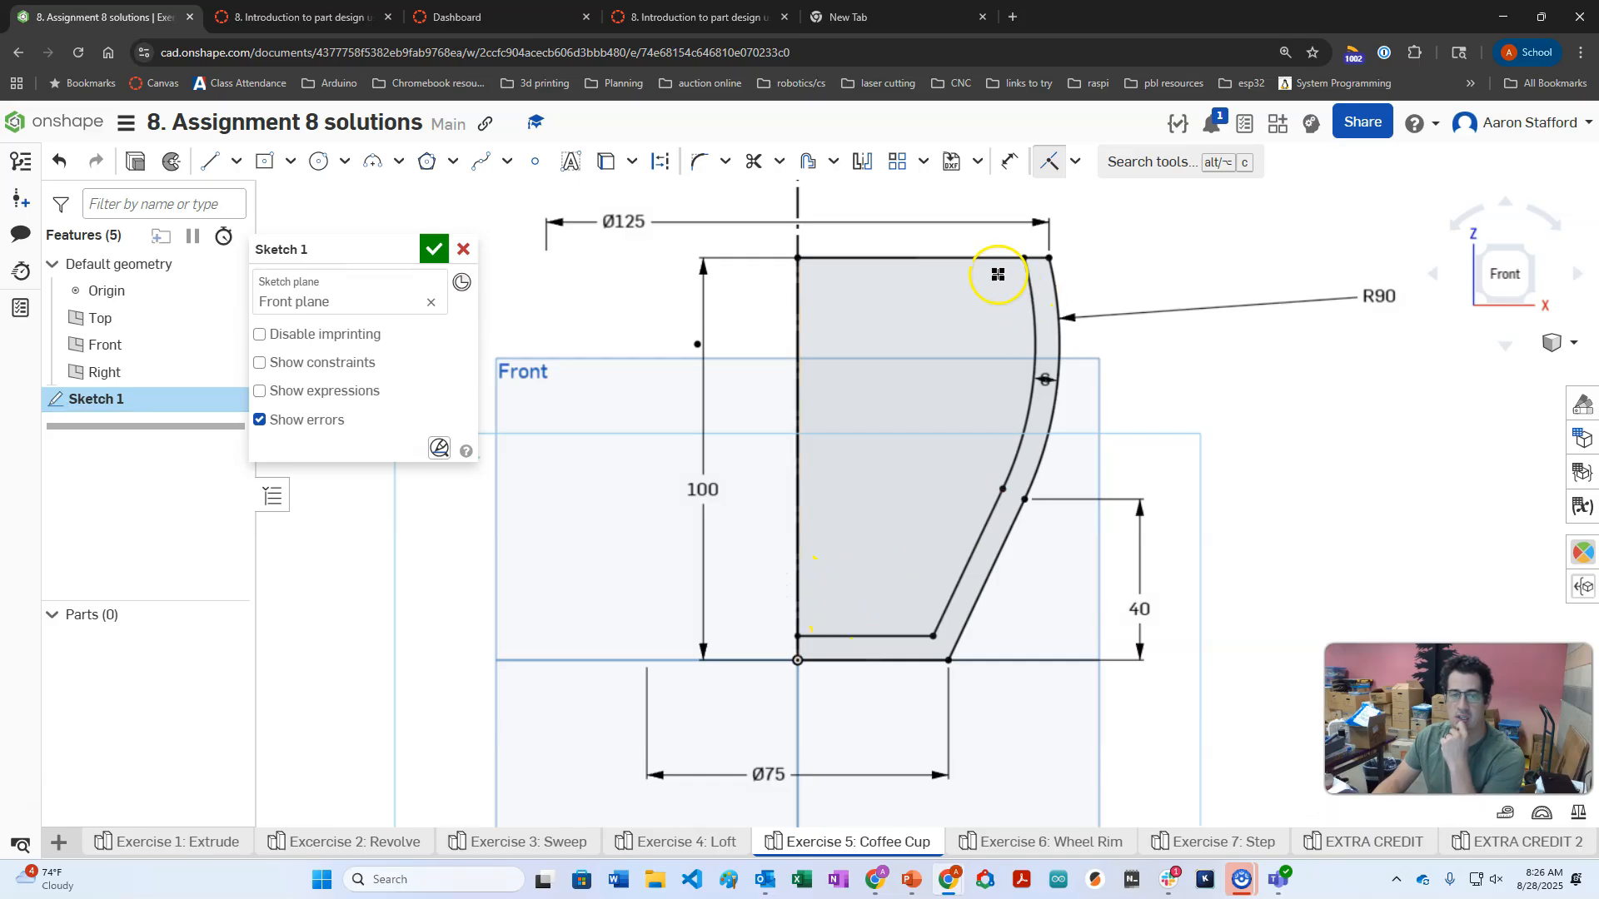
scroll(721, 415, "down", 2)
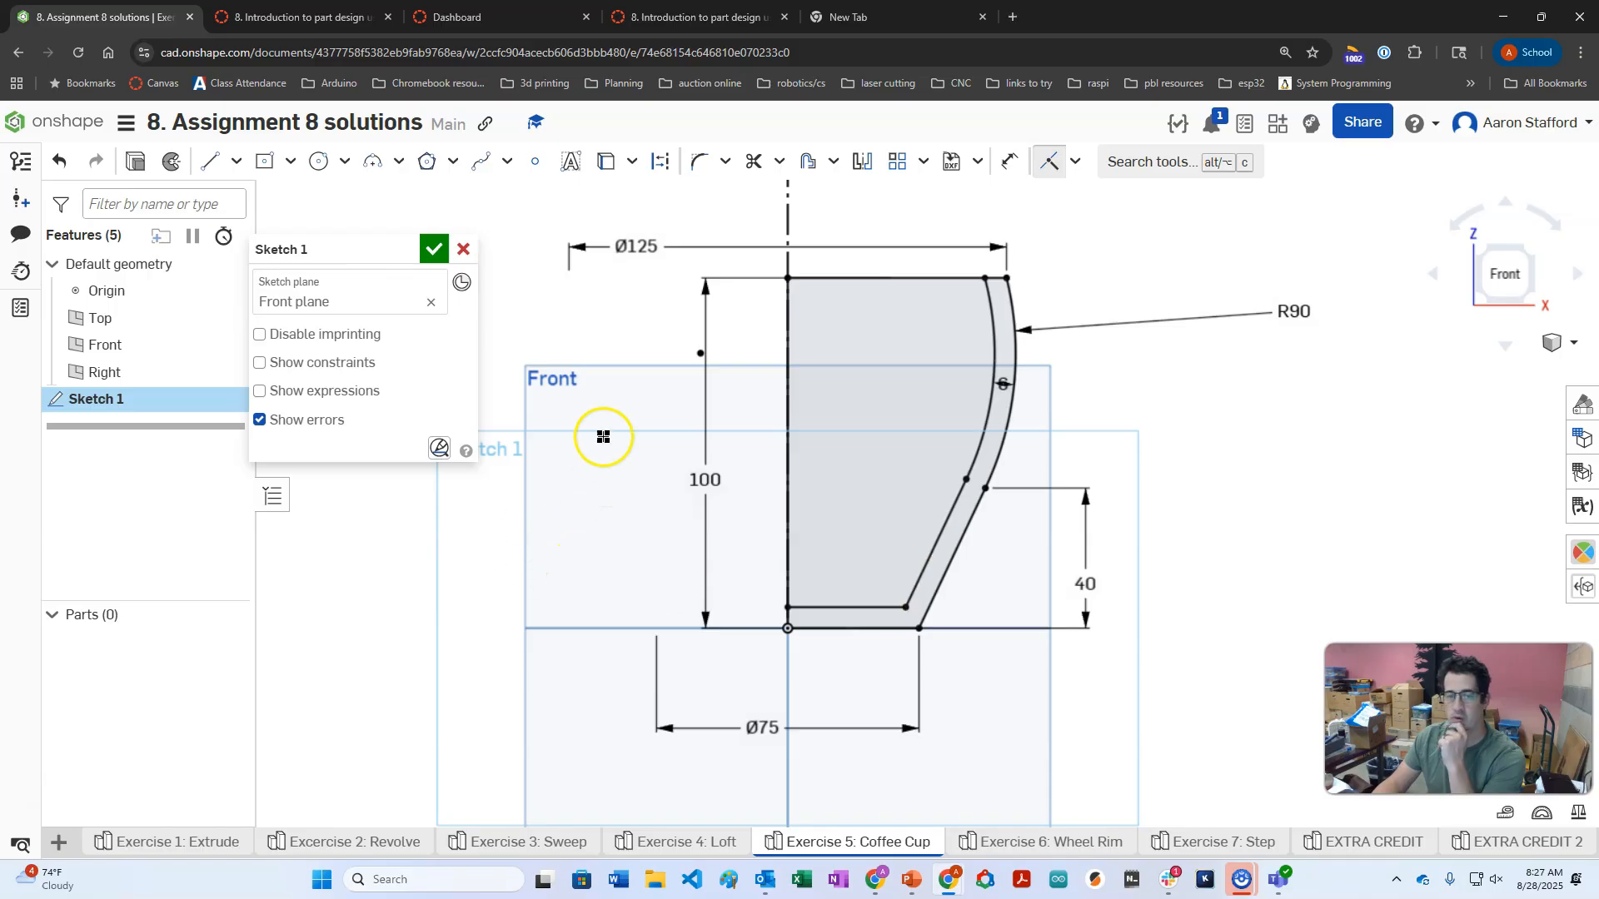
left_click(432, 249)
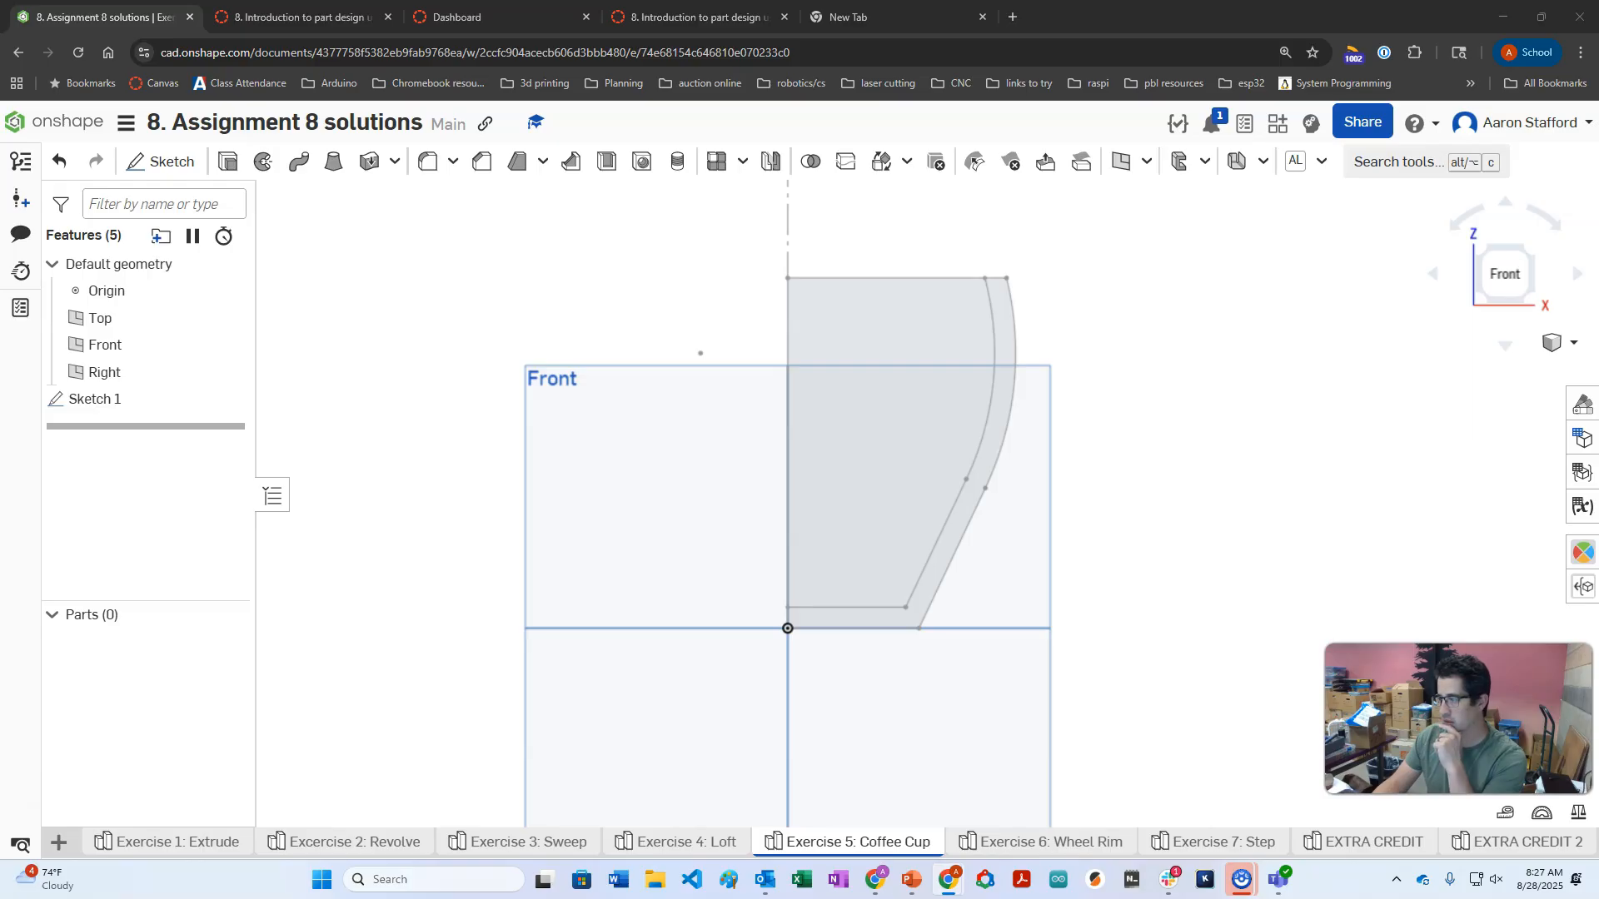
Rename the cup profile sketch to "Main Sketch".
double_click(108, 401)
left_click(405, 248)
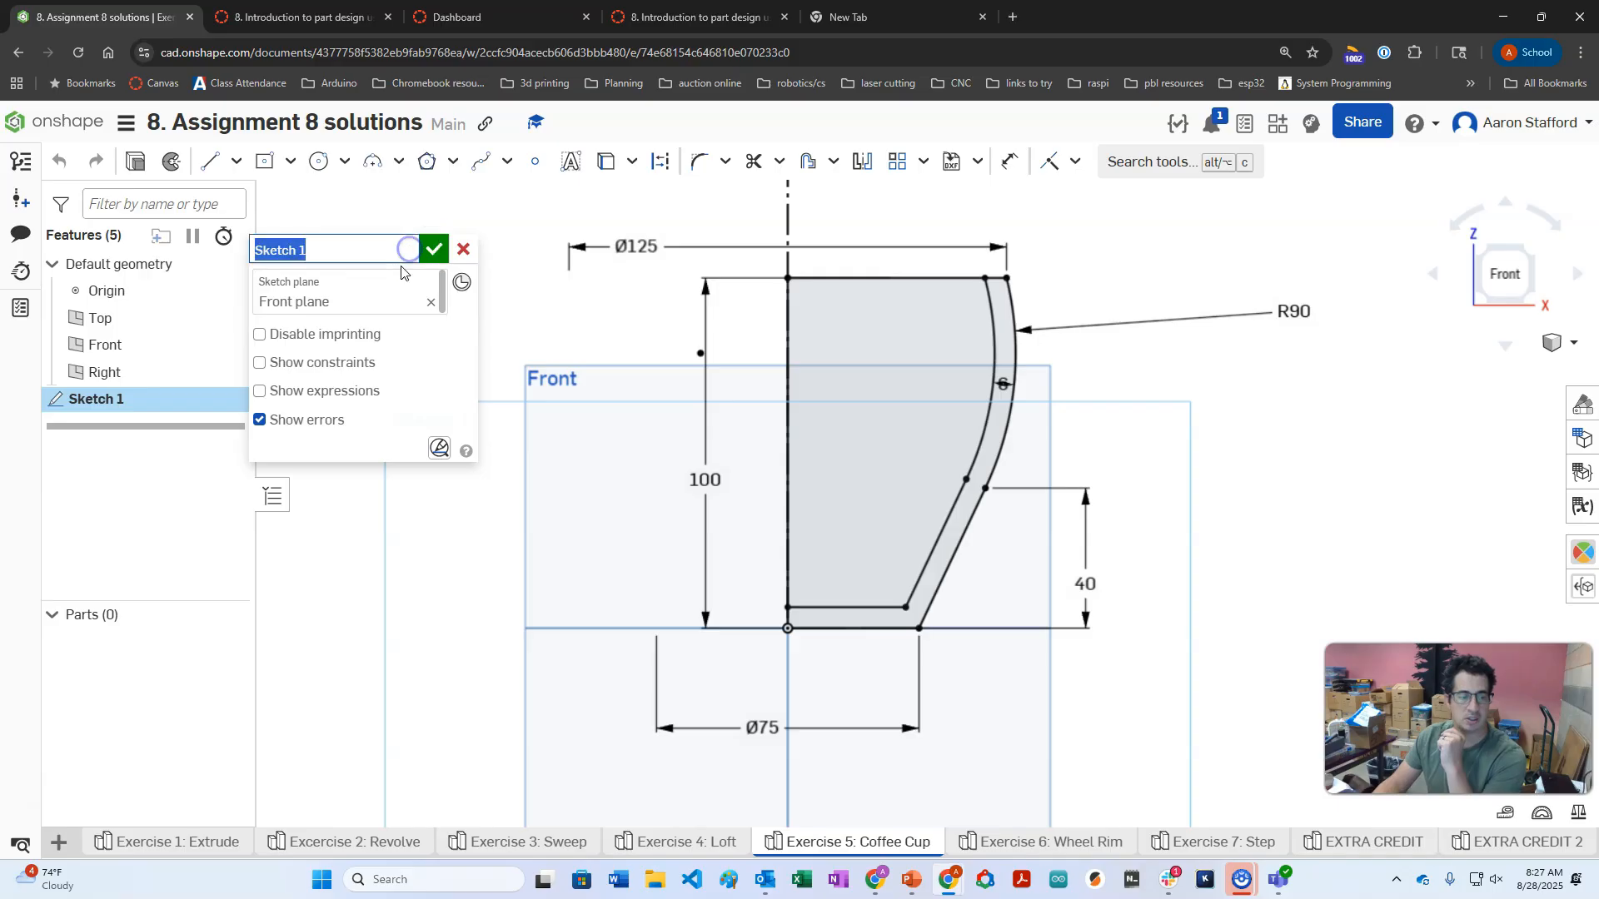
type("Main")
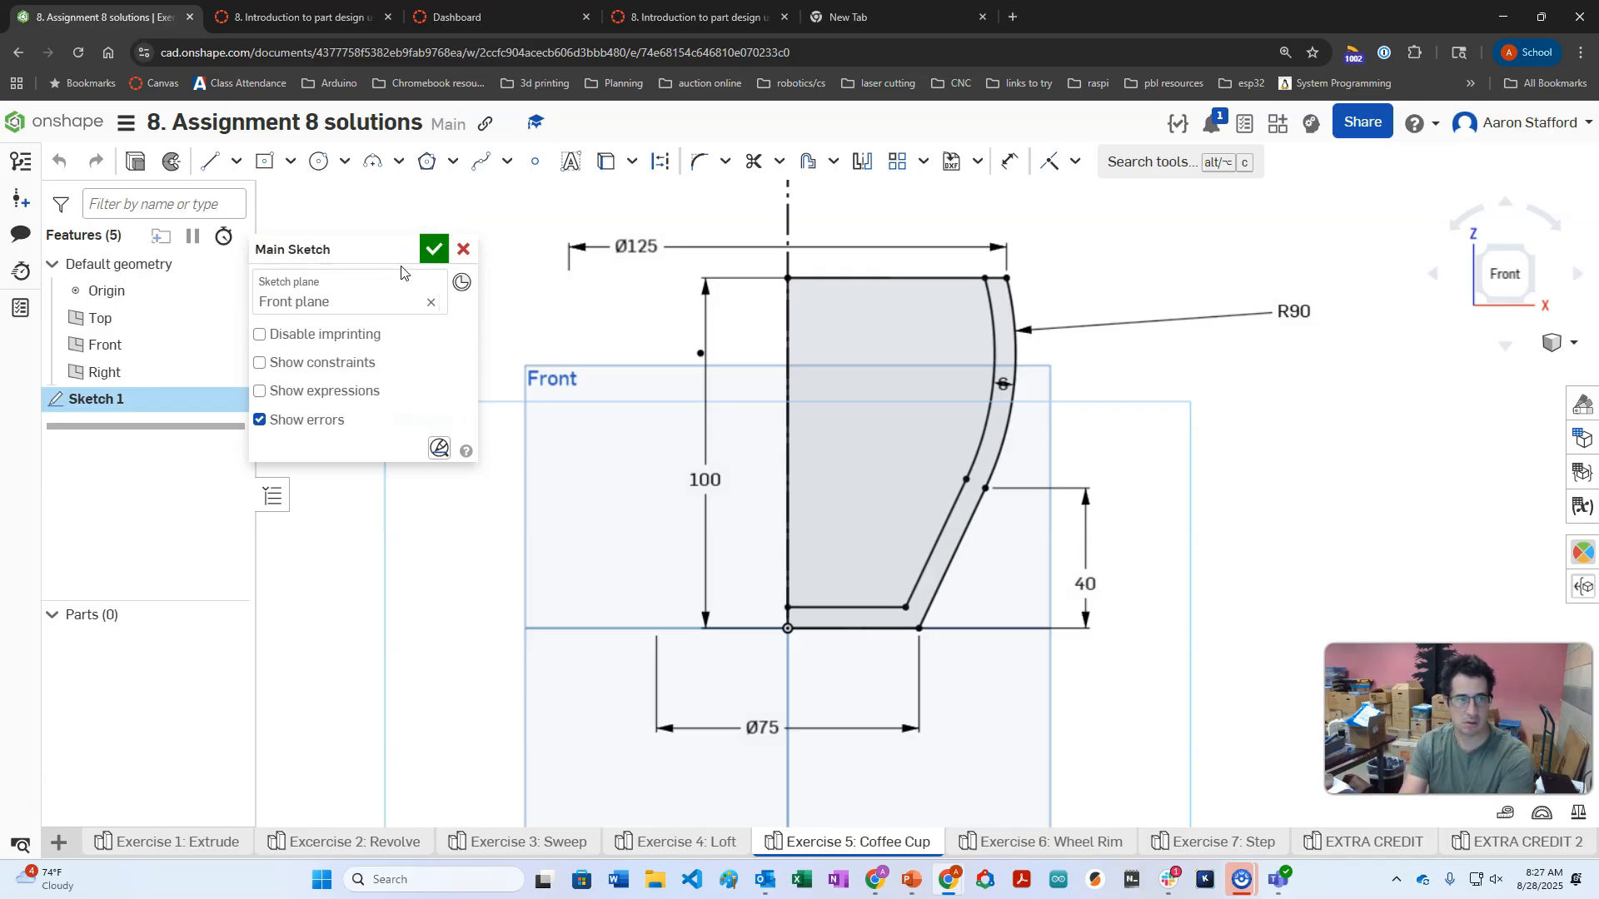
left_click(412, 247)
left_click(433, 248)
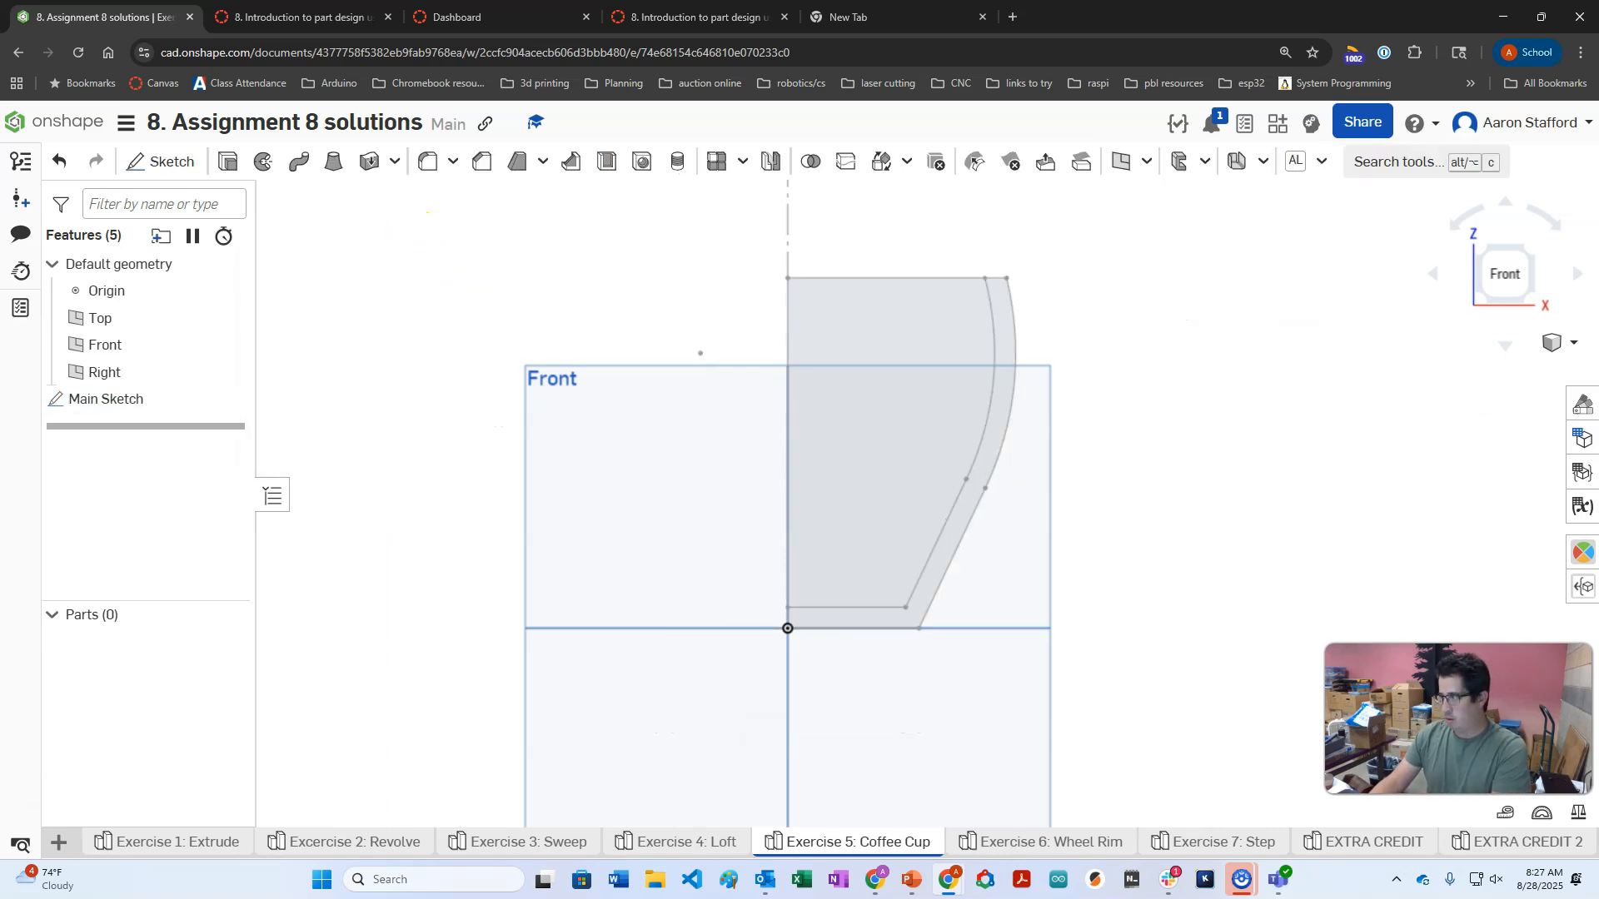
Revolve both regions of the Main Sketch a full turn around its vertical center edge as a new solid.
mouse_move(1598, 171)
left_mouse_down()
mouse_move(1258, 177)
mouse_move(1598, 142)
left_mouse_up()
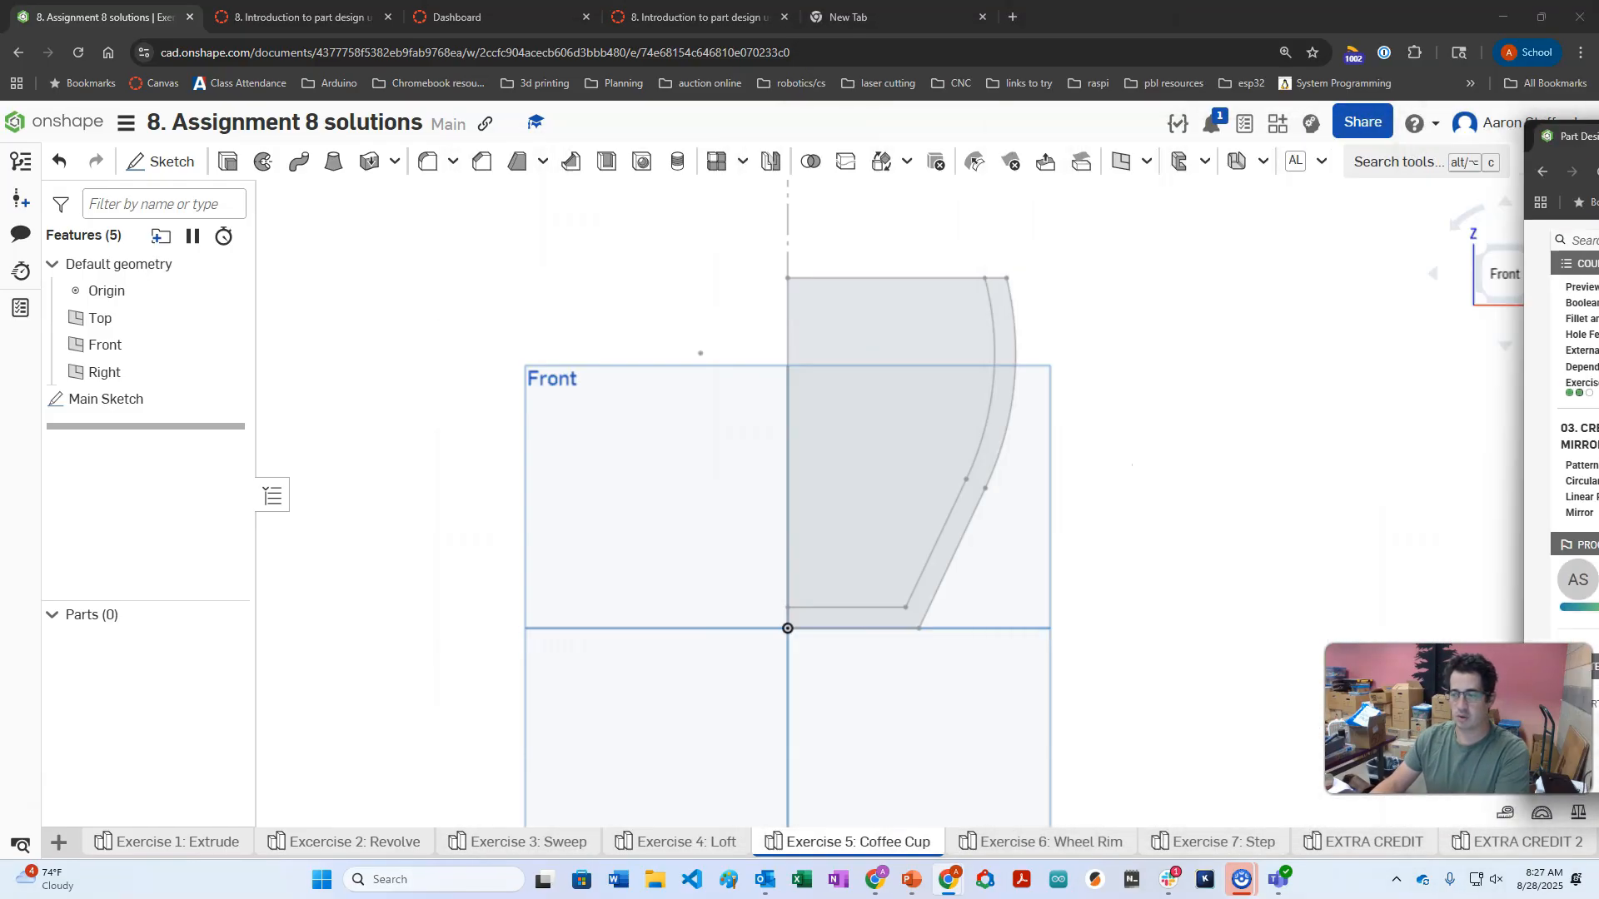
left_click(264, 161)
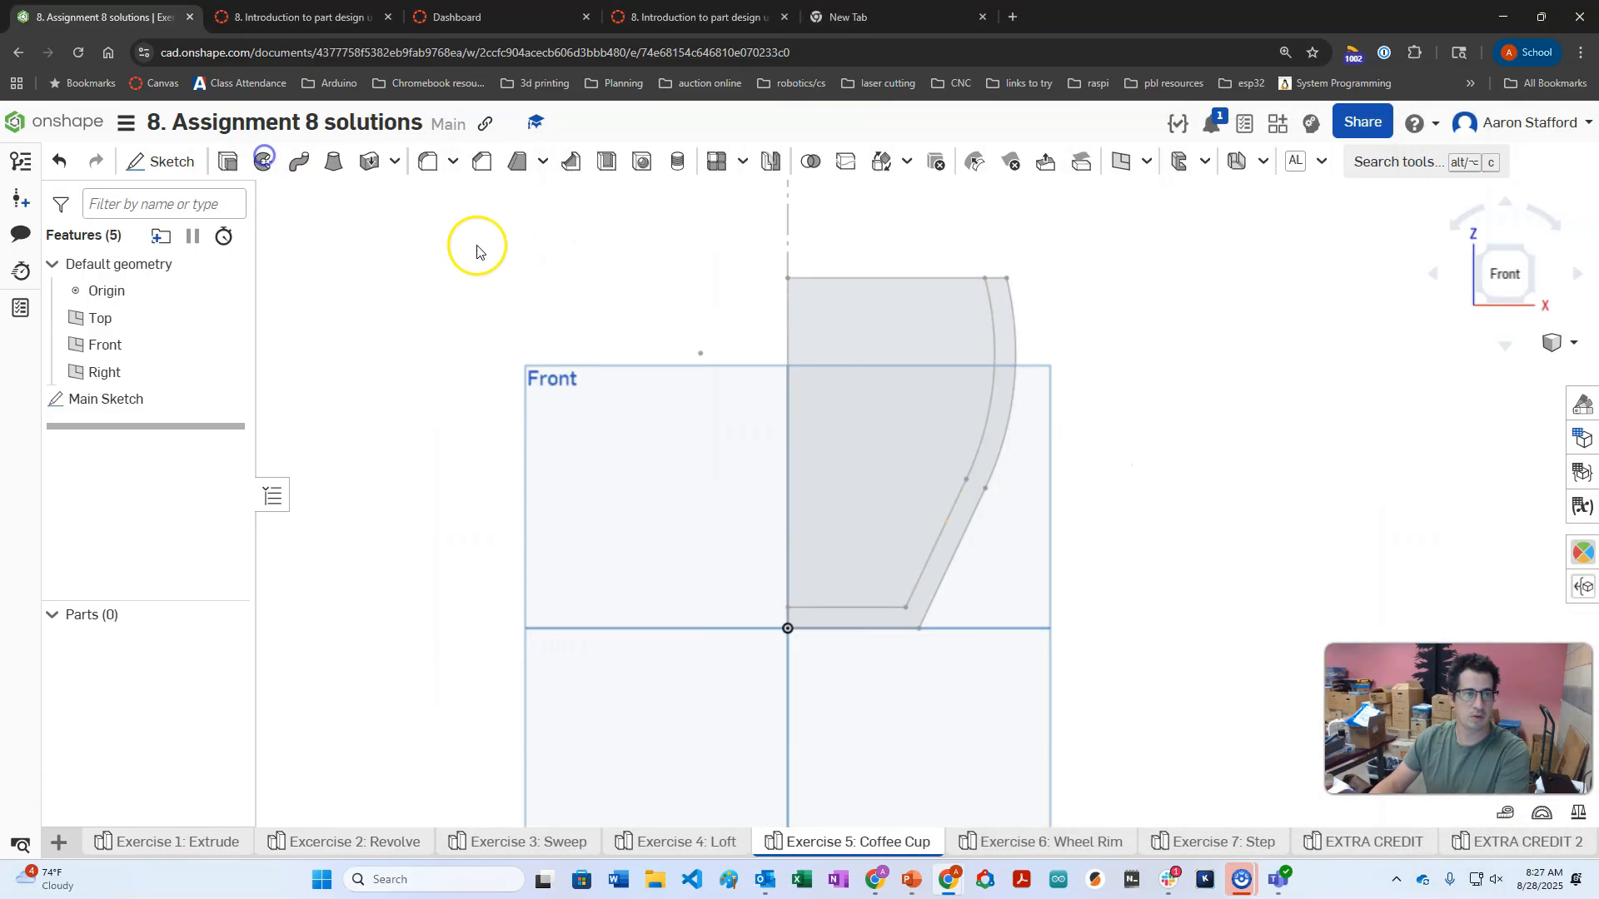
left_click(914, 316)
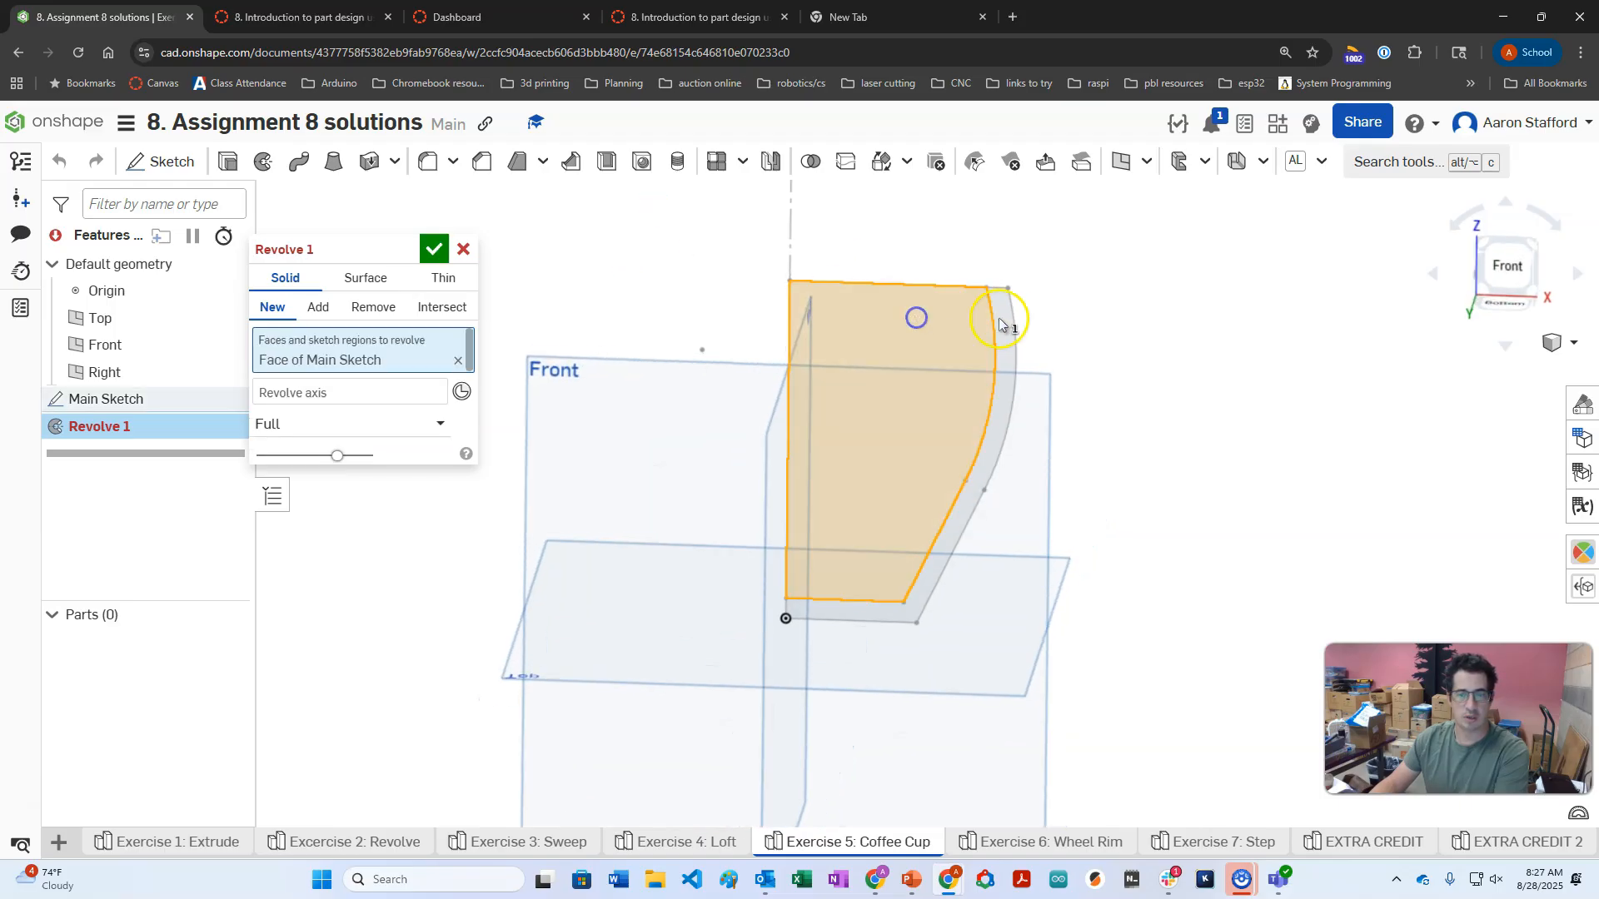
left_click(1009, 323)
left_click(318, 419)
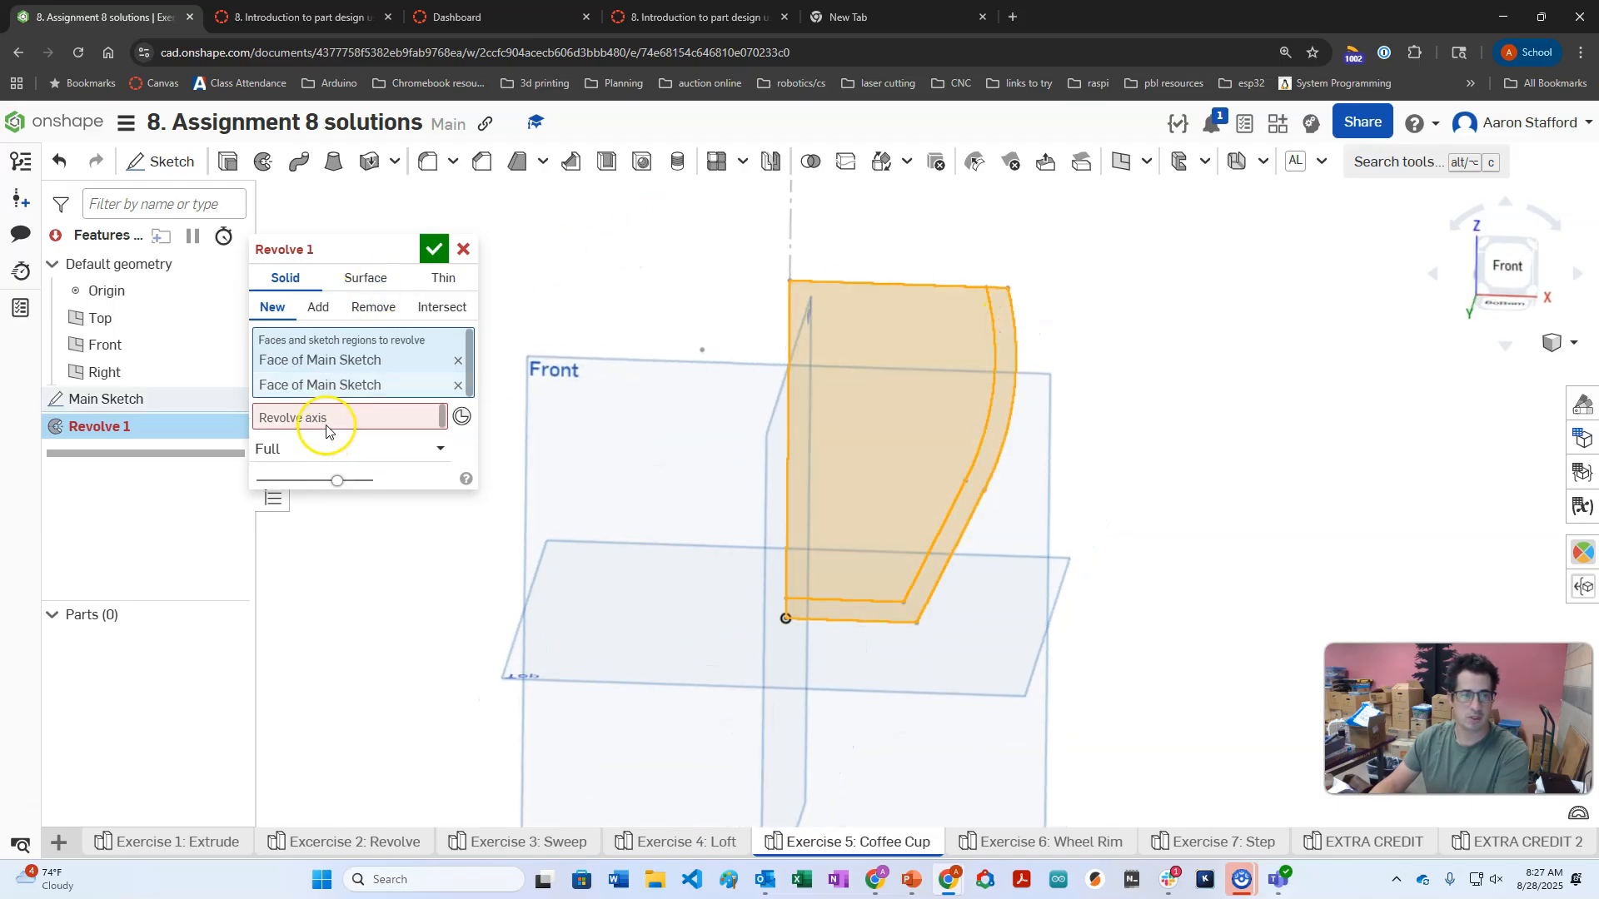
left_click(786, 363)
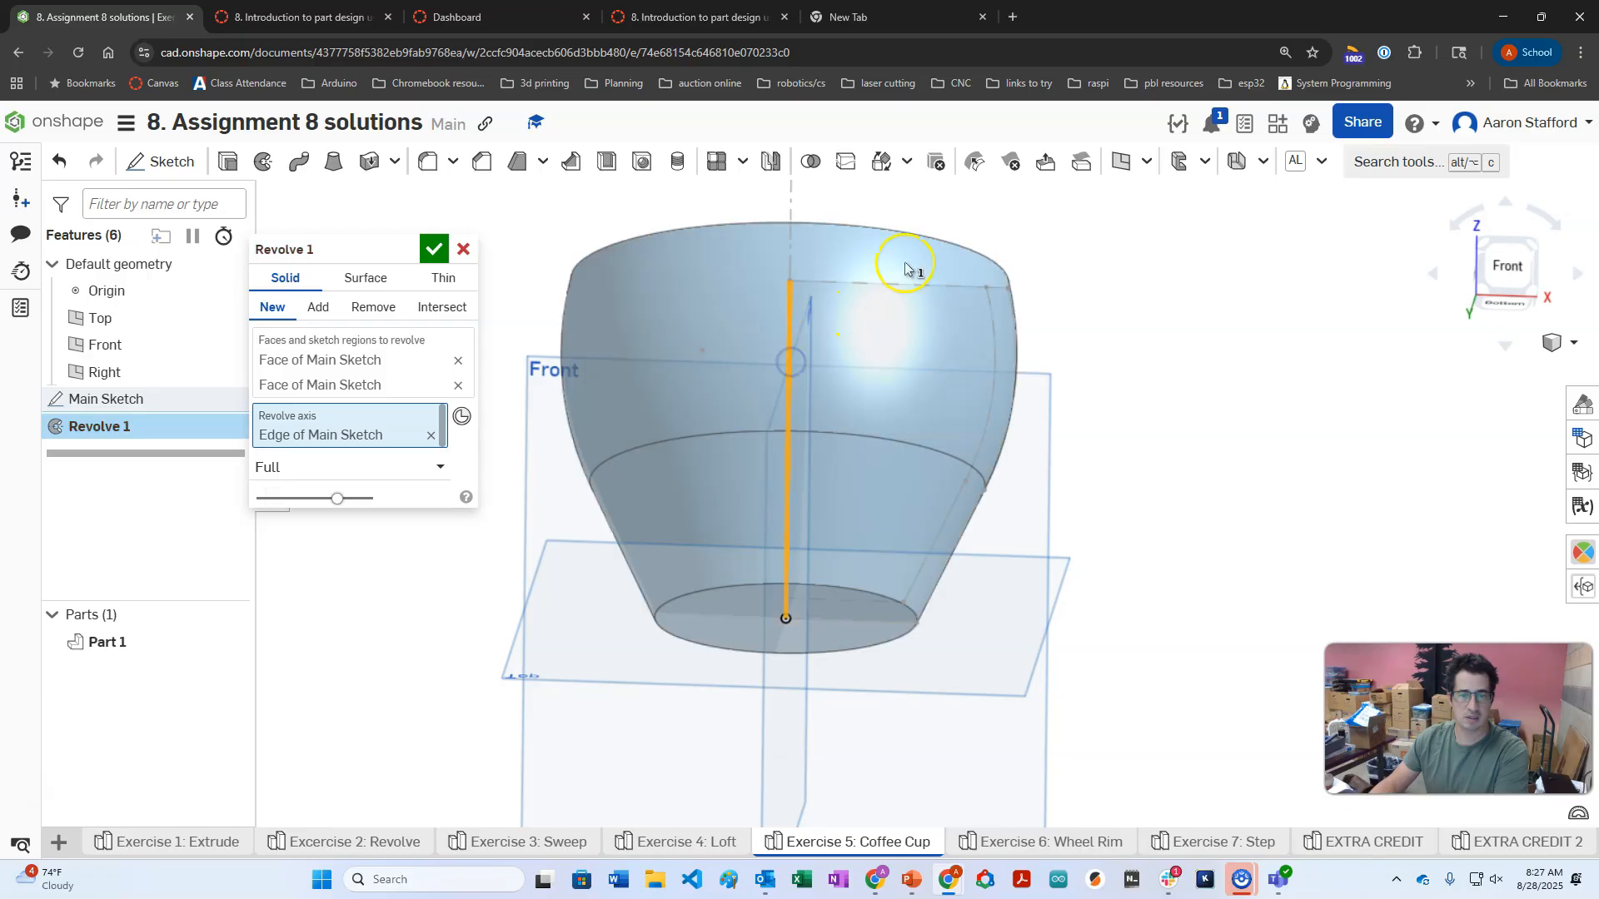
right_click_drag(1035, 296, 993, 350)
scroll(1082, 336, "down", 3)
scroll(1156, 243, "up", 1)
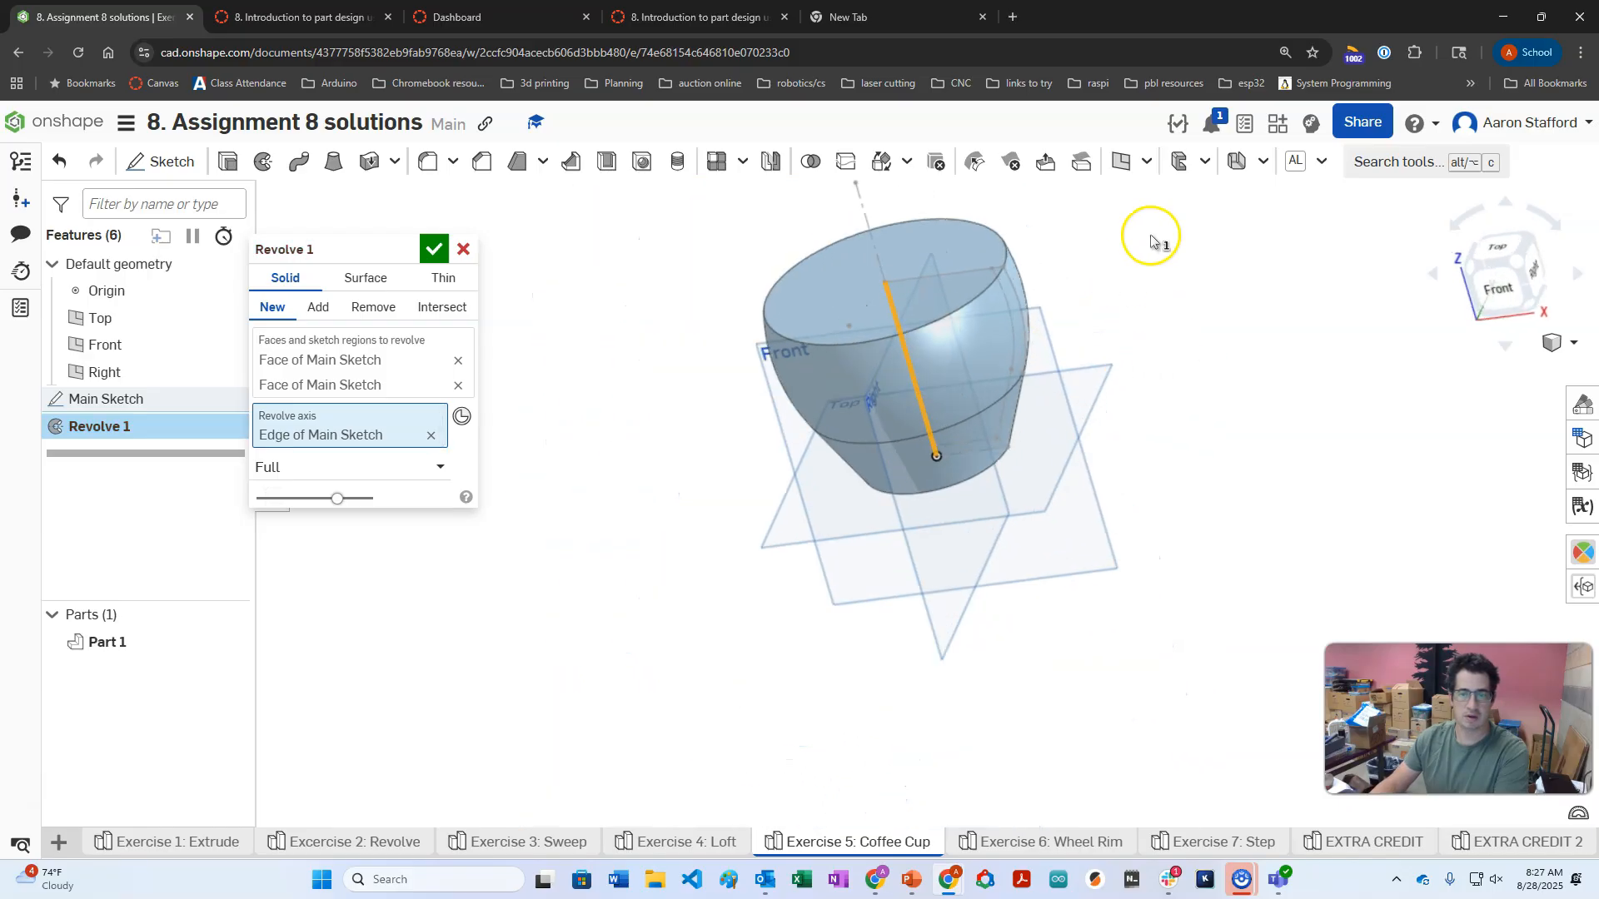
left_click(438, 254)
Rename the revolved part to "Coffee Cup".
right_click_drag(624, 379, 651, 367)
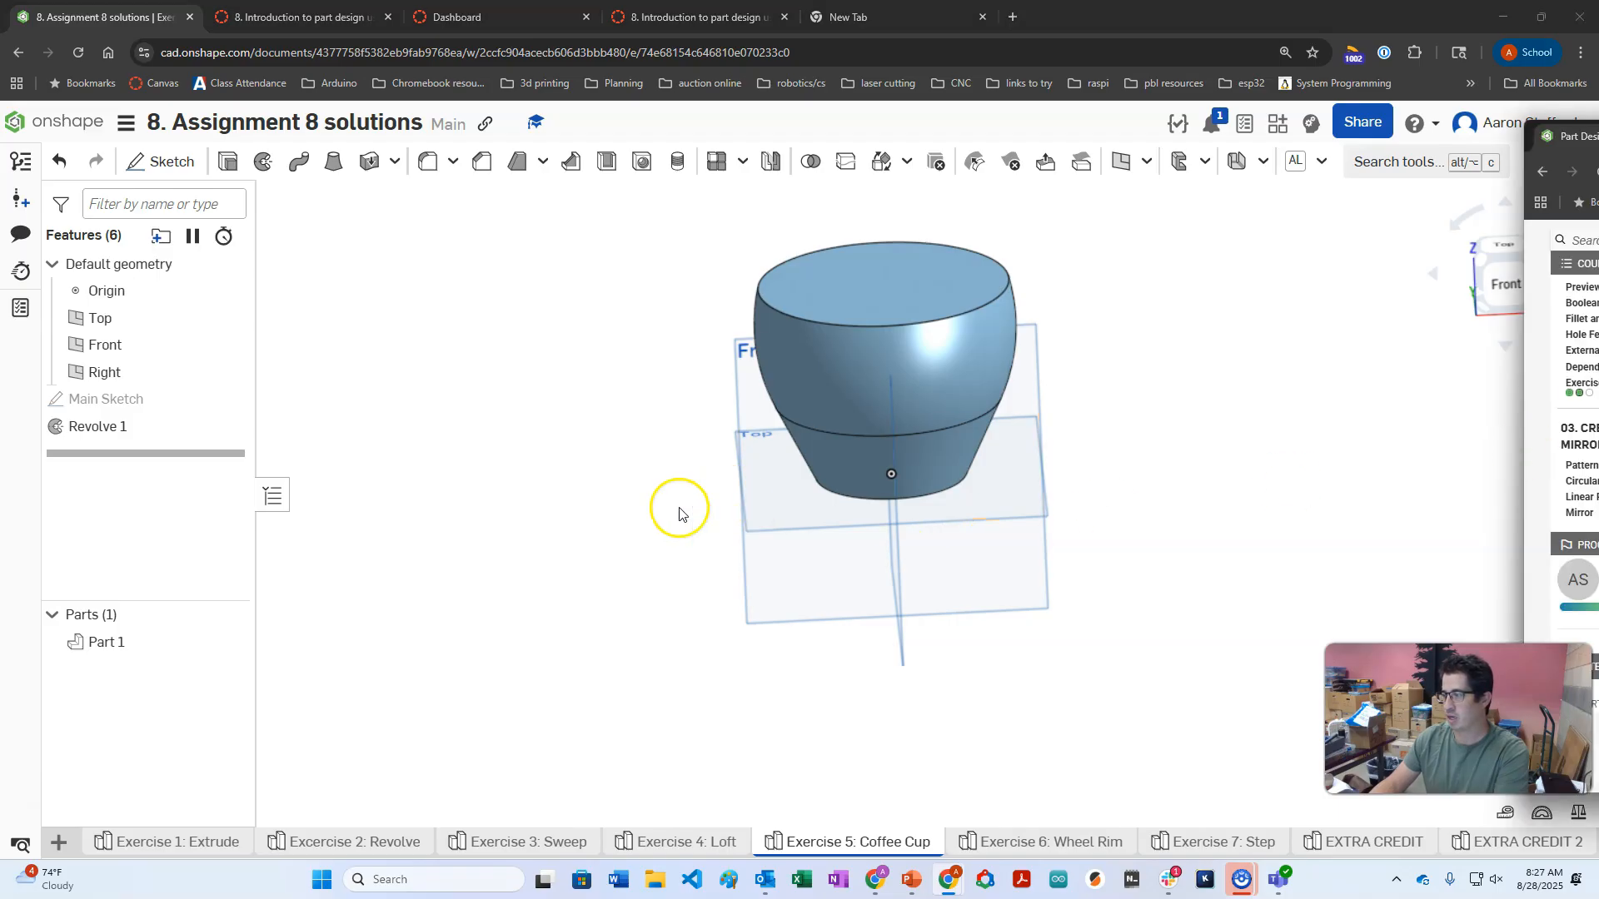
right_click(97, 652)
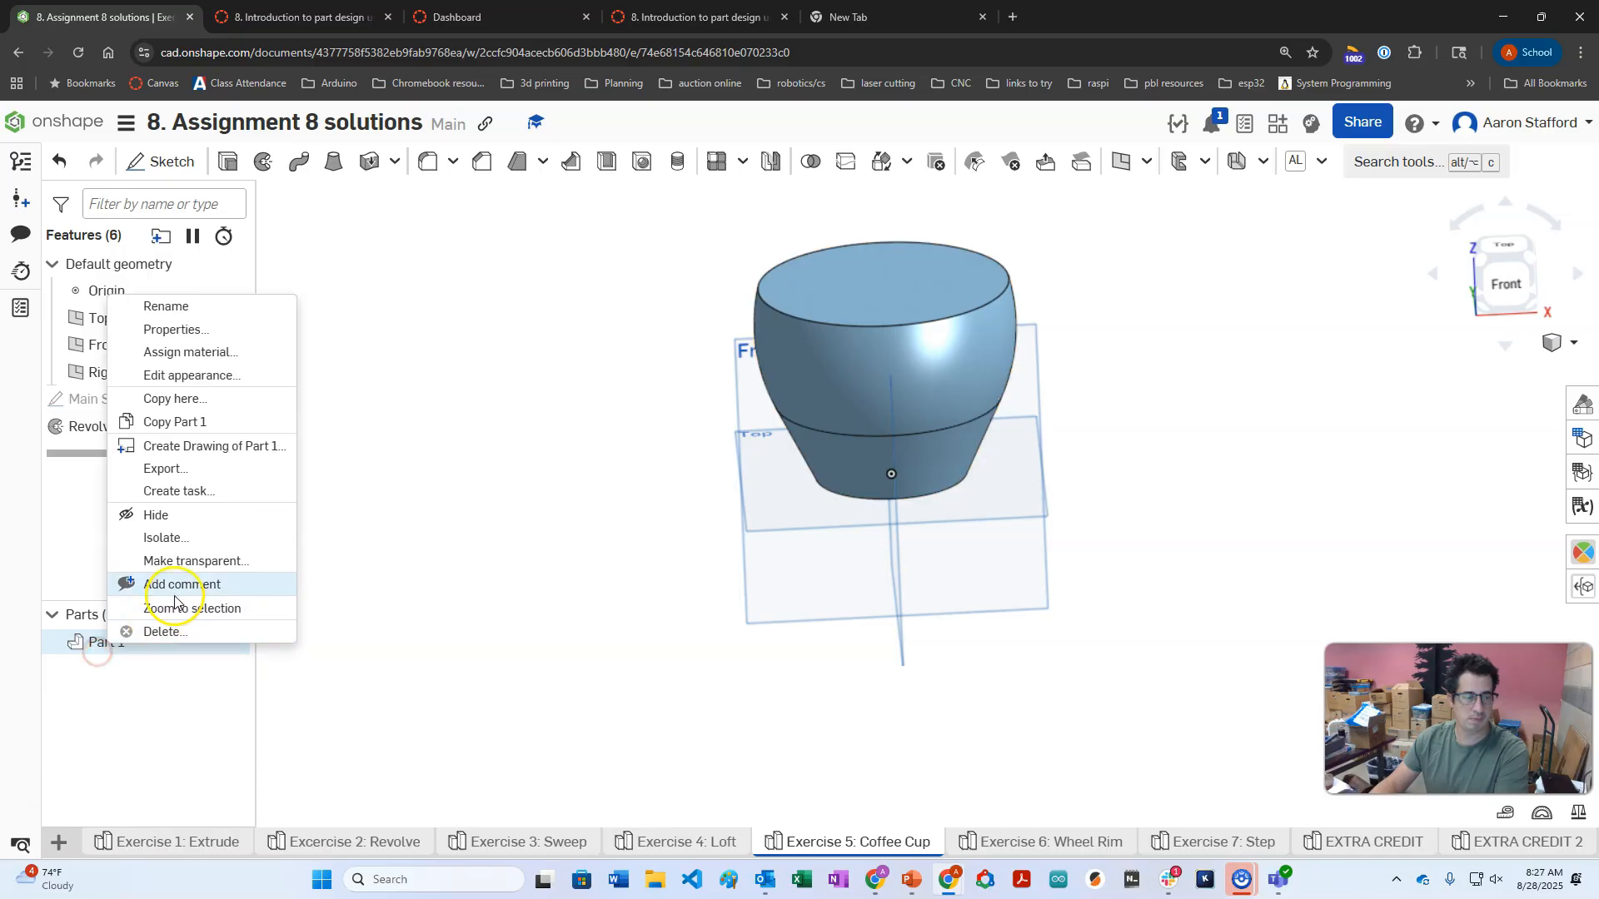
left_click(197, 308)
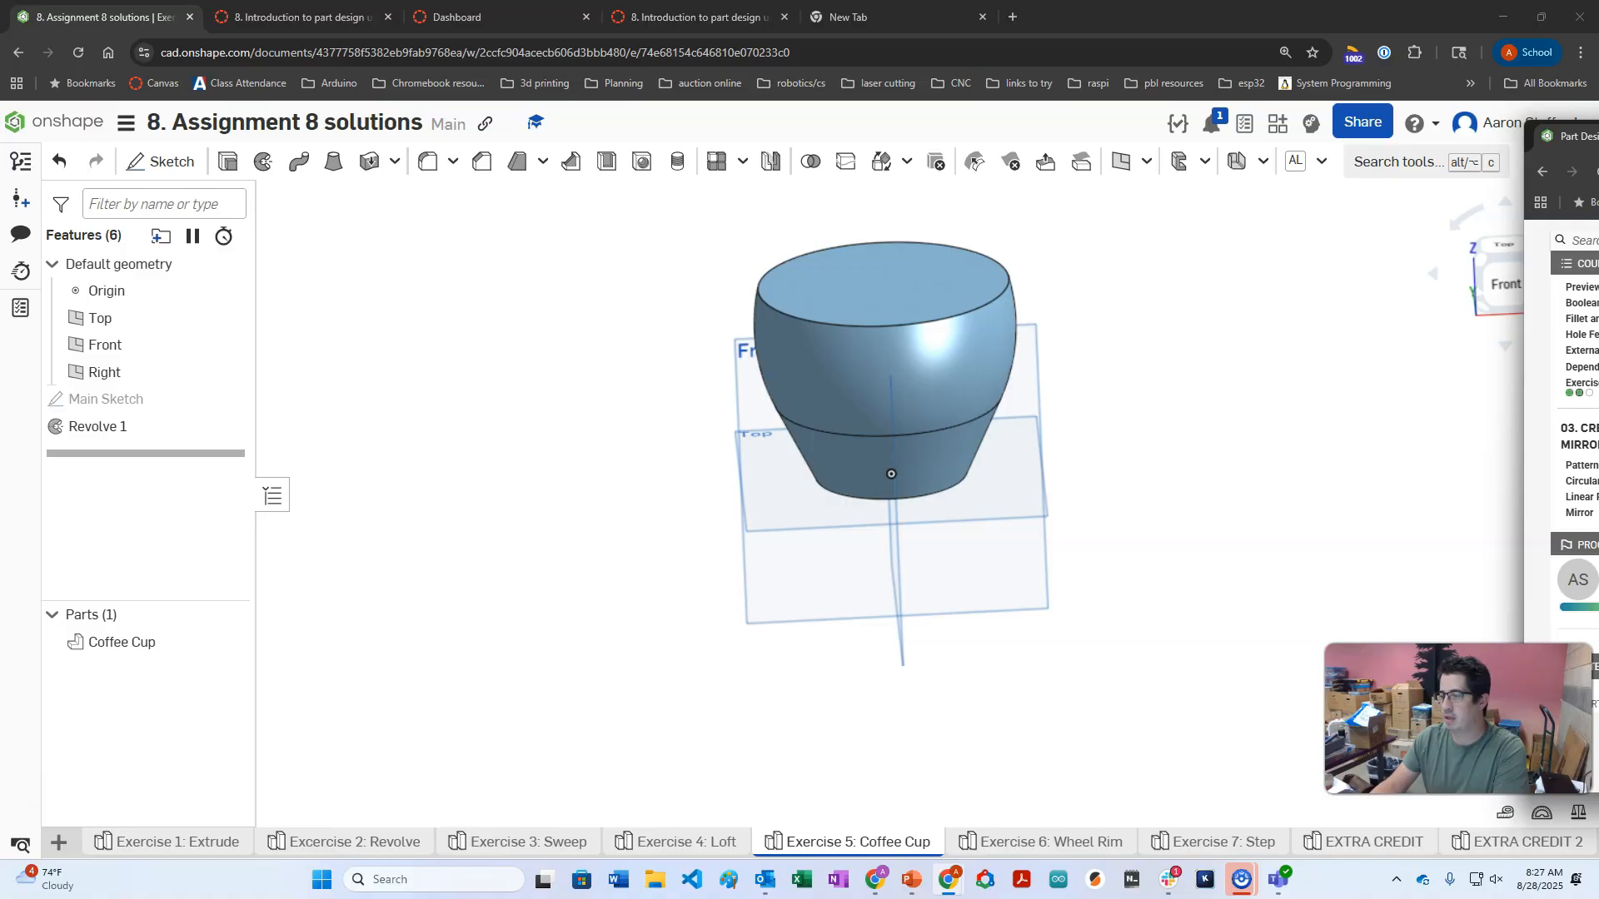
Start a new sketch on the Front plane and view it straight on.
left_click(148, 160)
left_click(755, 401)
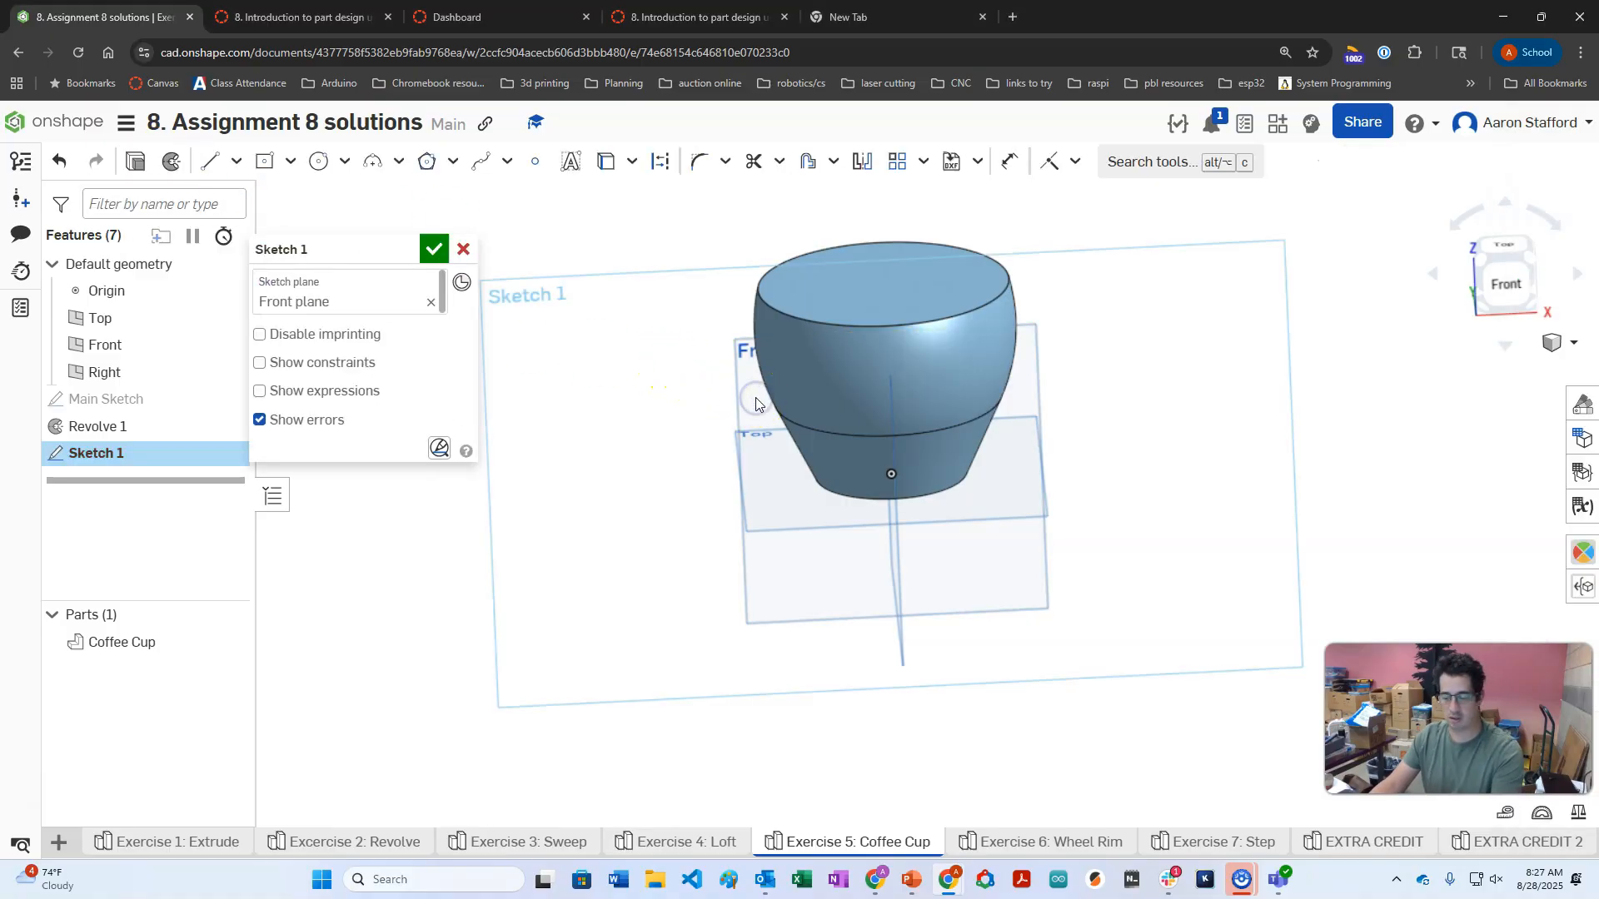
key("n")
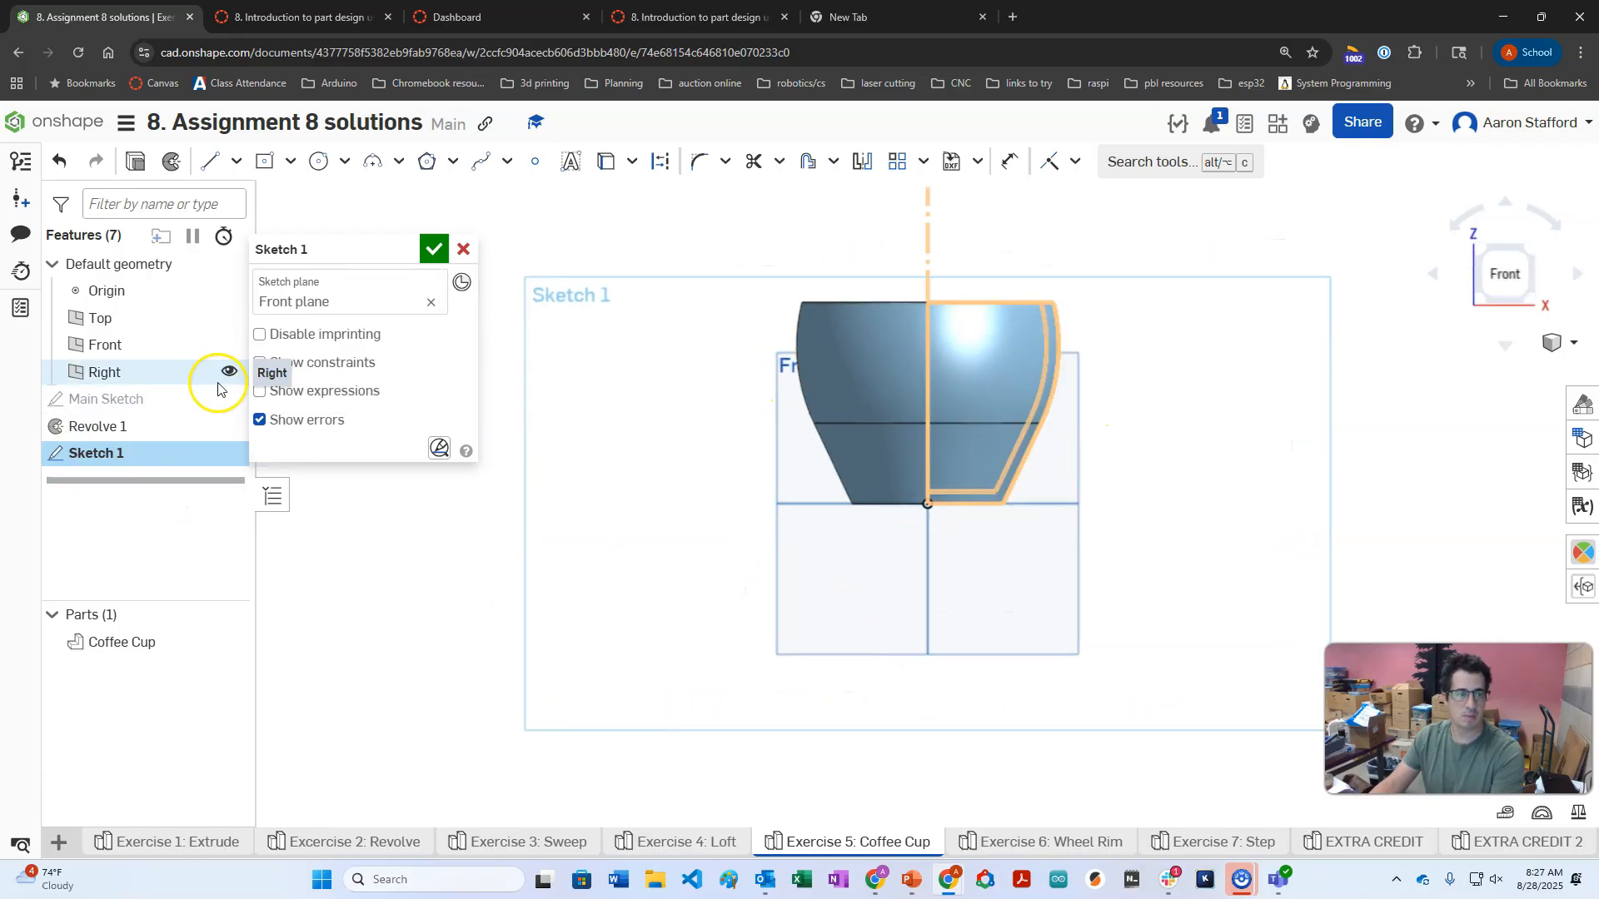
Hide the Coffee Cup part and show the Main Sketch as reference for the handle sketch.
left_click(229, 641)
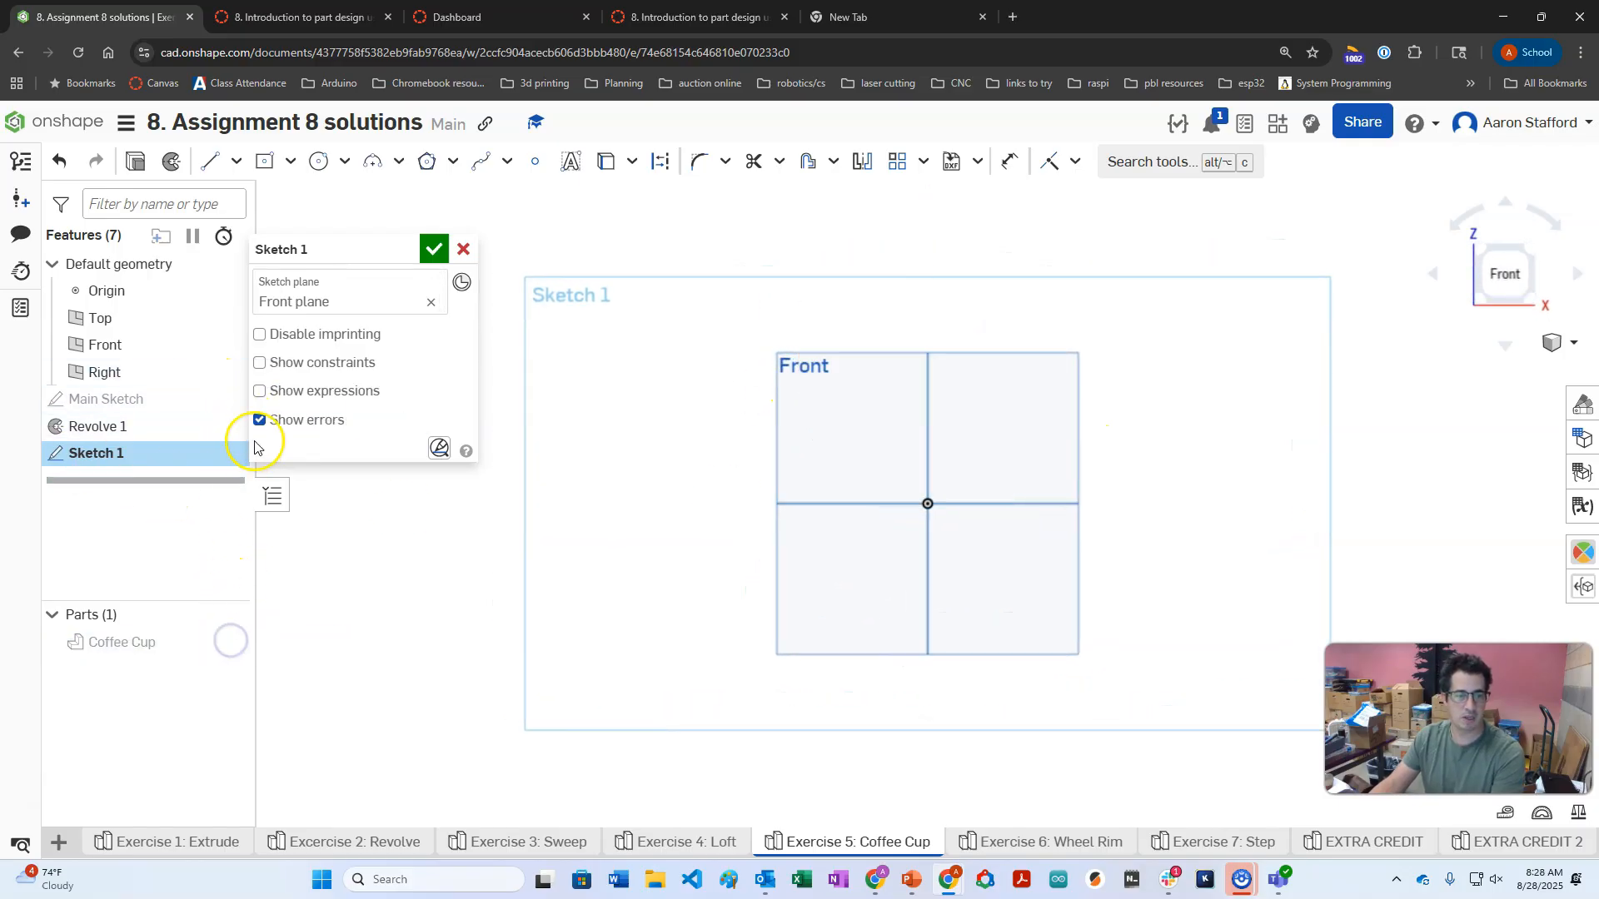
left_click(230, 399)
left_click(229, 399)
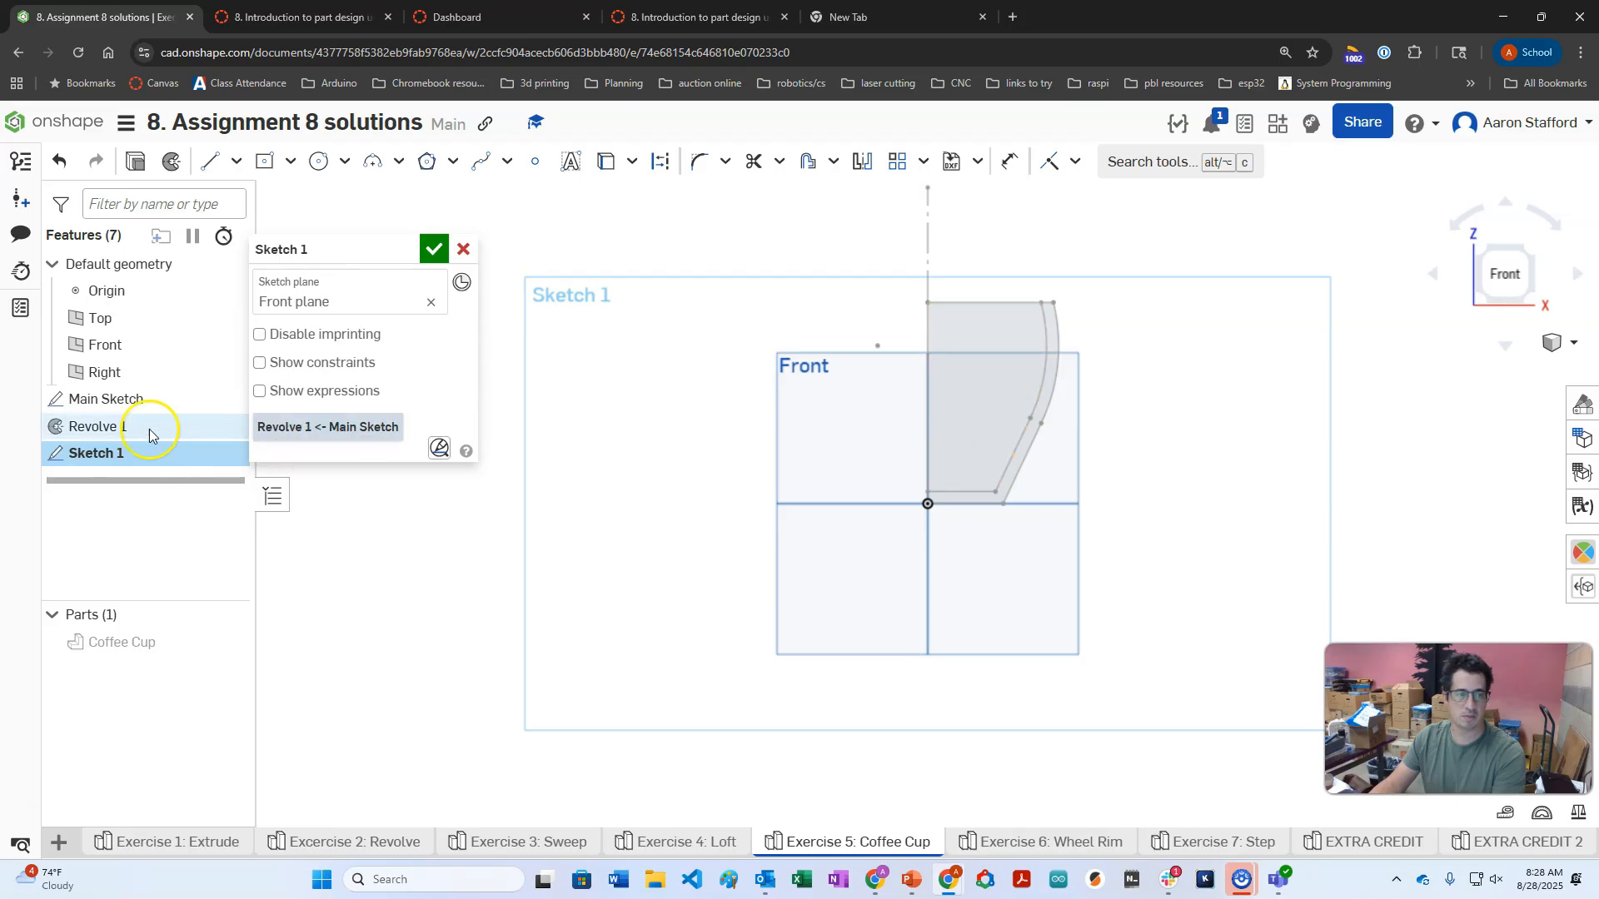
left_click(228, 400)
left_click(228, 399)
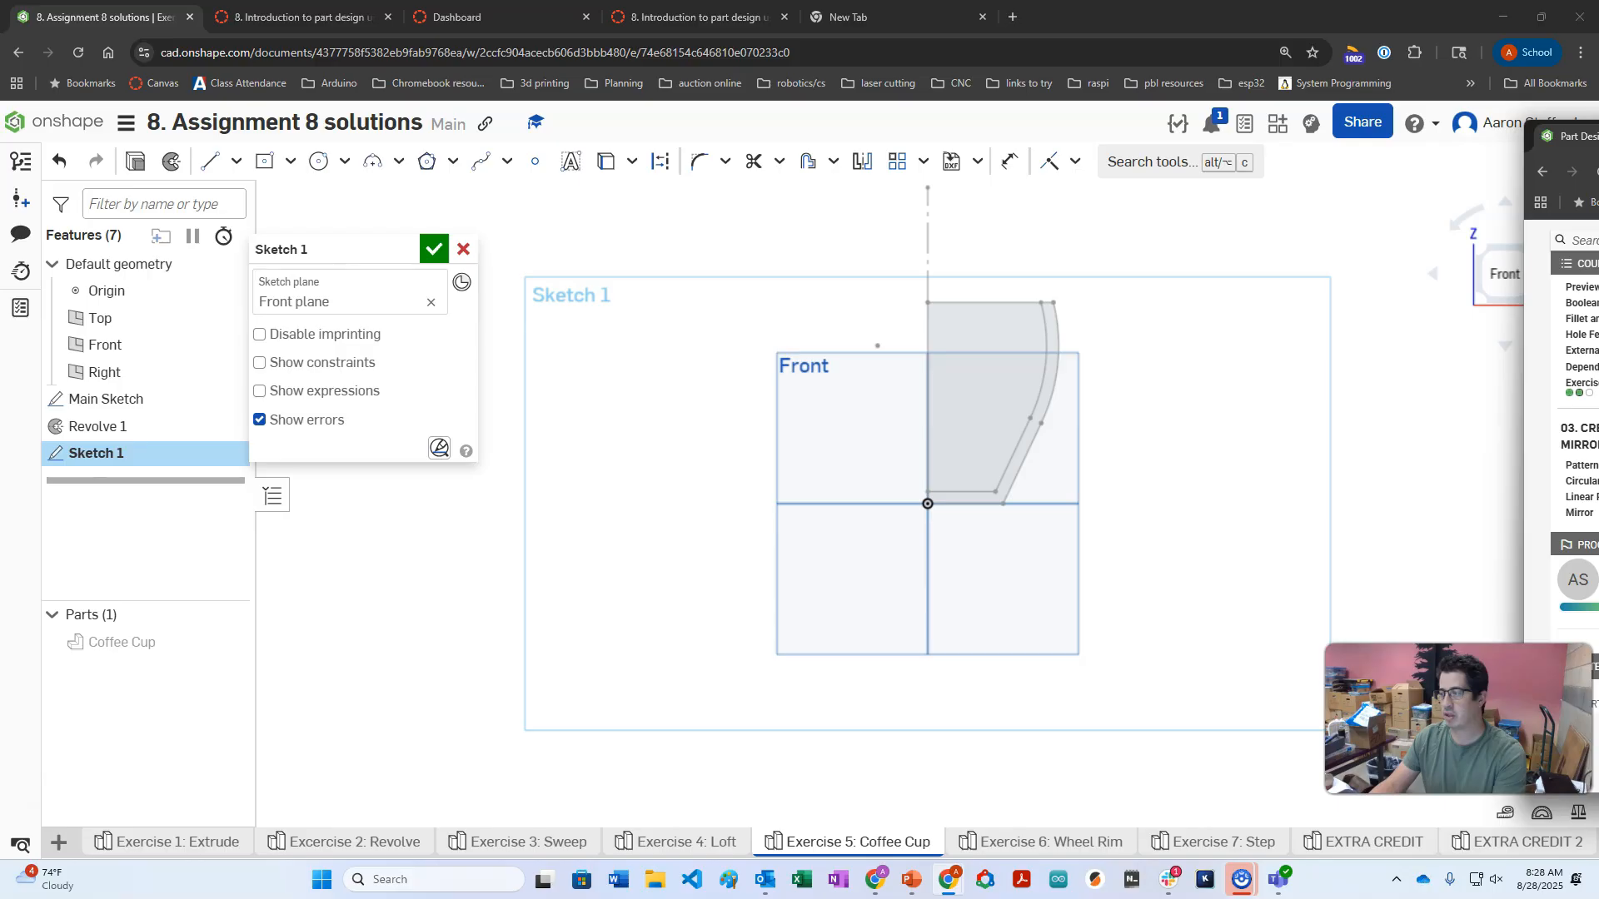
Sketch a slanted line outward from the inner slanted wall line and an arc of about 22 mm radius from its outer end to the inner wall arc.
left_click(208, 161)
left_click(1004, 476)
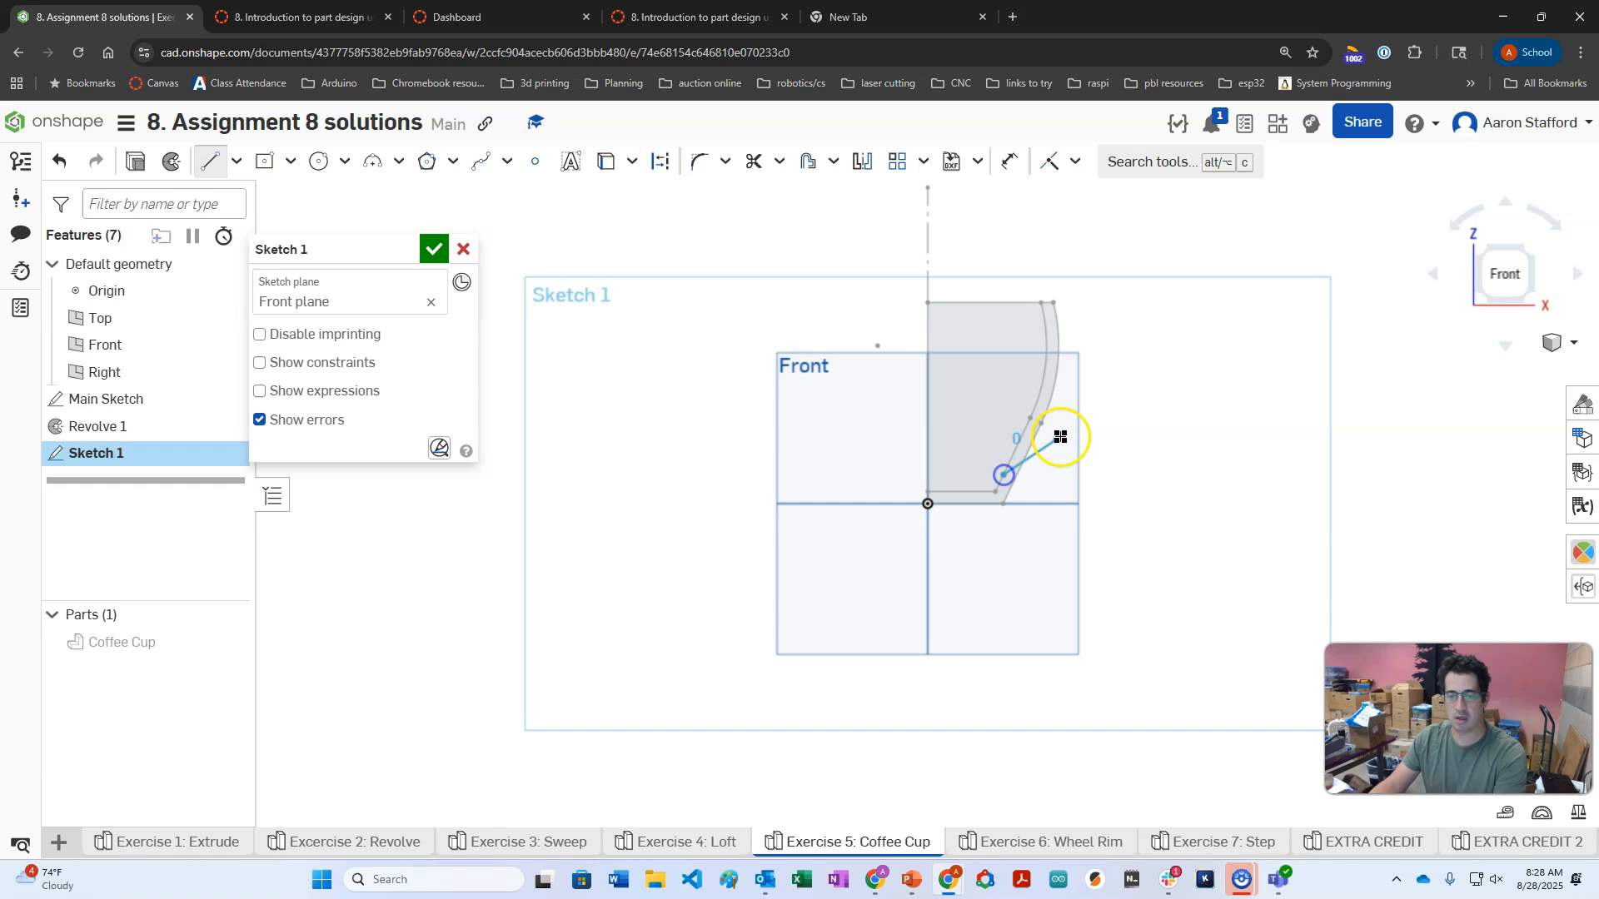
left_click(1108, 398)
left_click(373, 160)
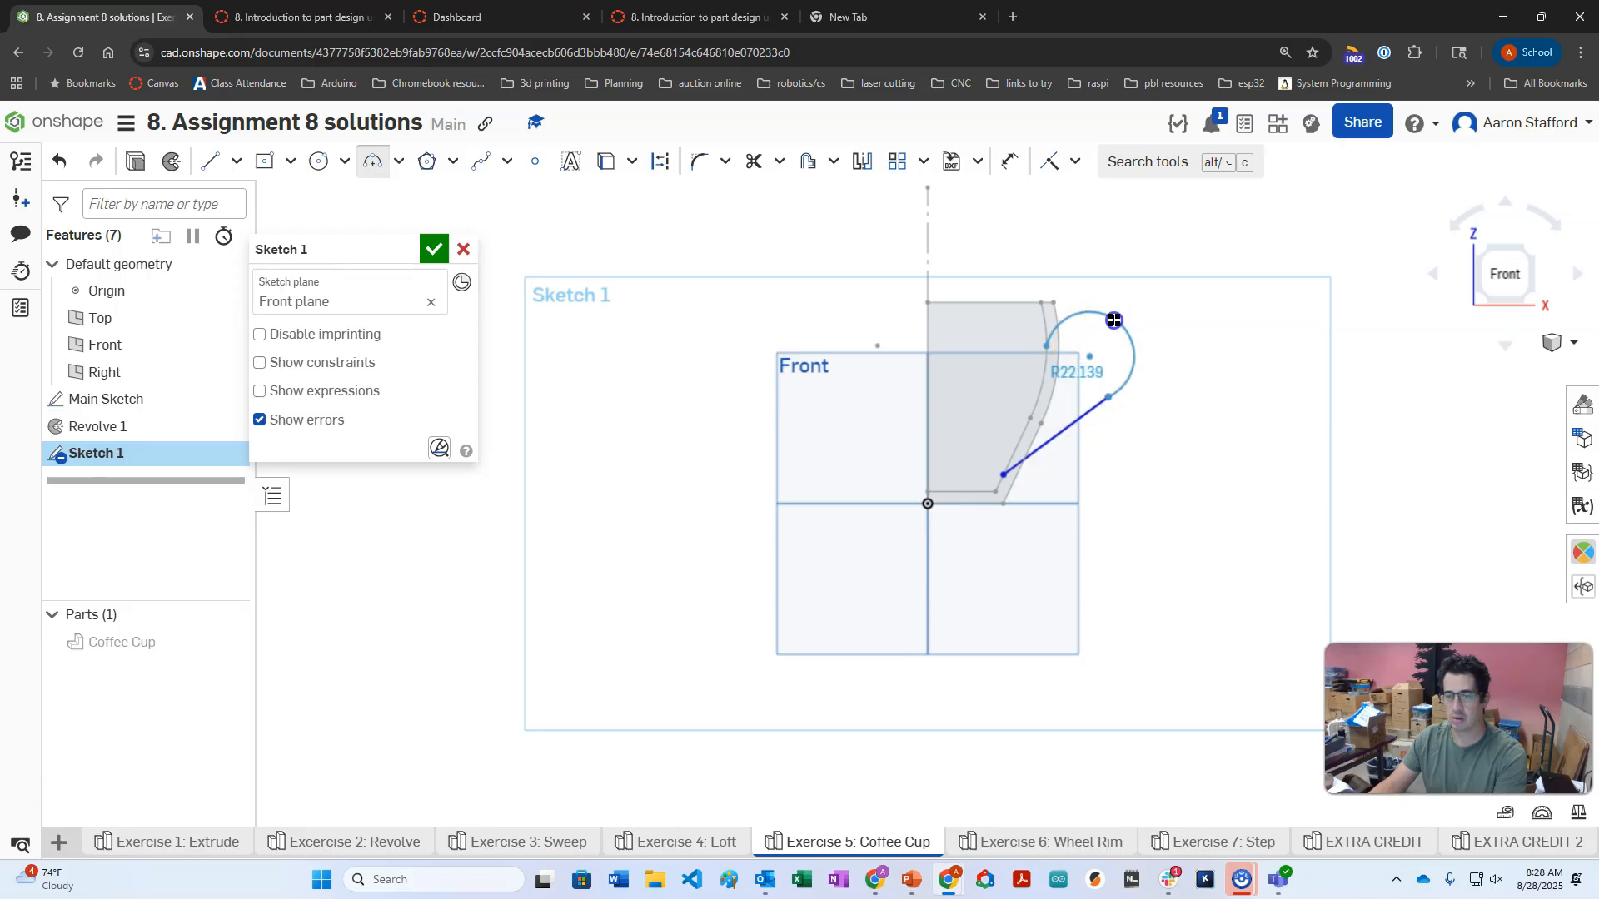
left_click(1116, 319)
Draw a construction line connecting the two endpoints of the handle arc.
left_click(211, 161)
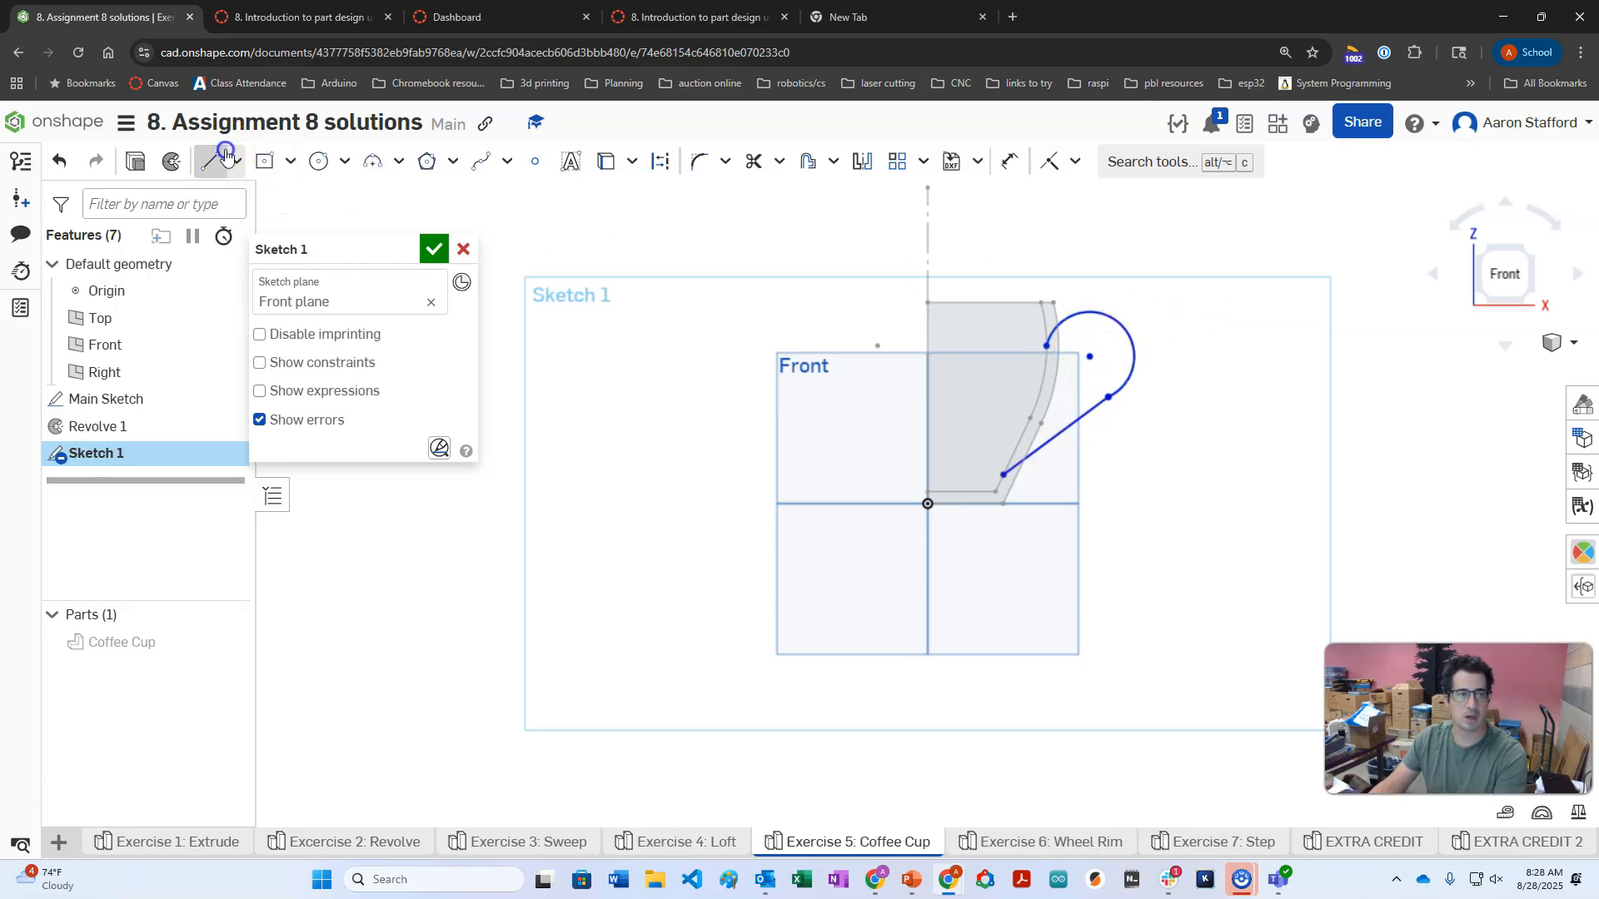
left_click(660, 161)
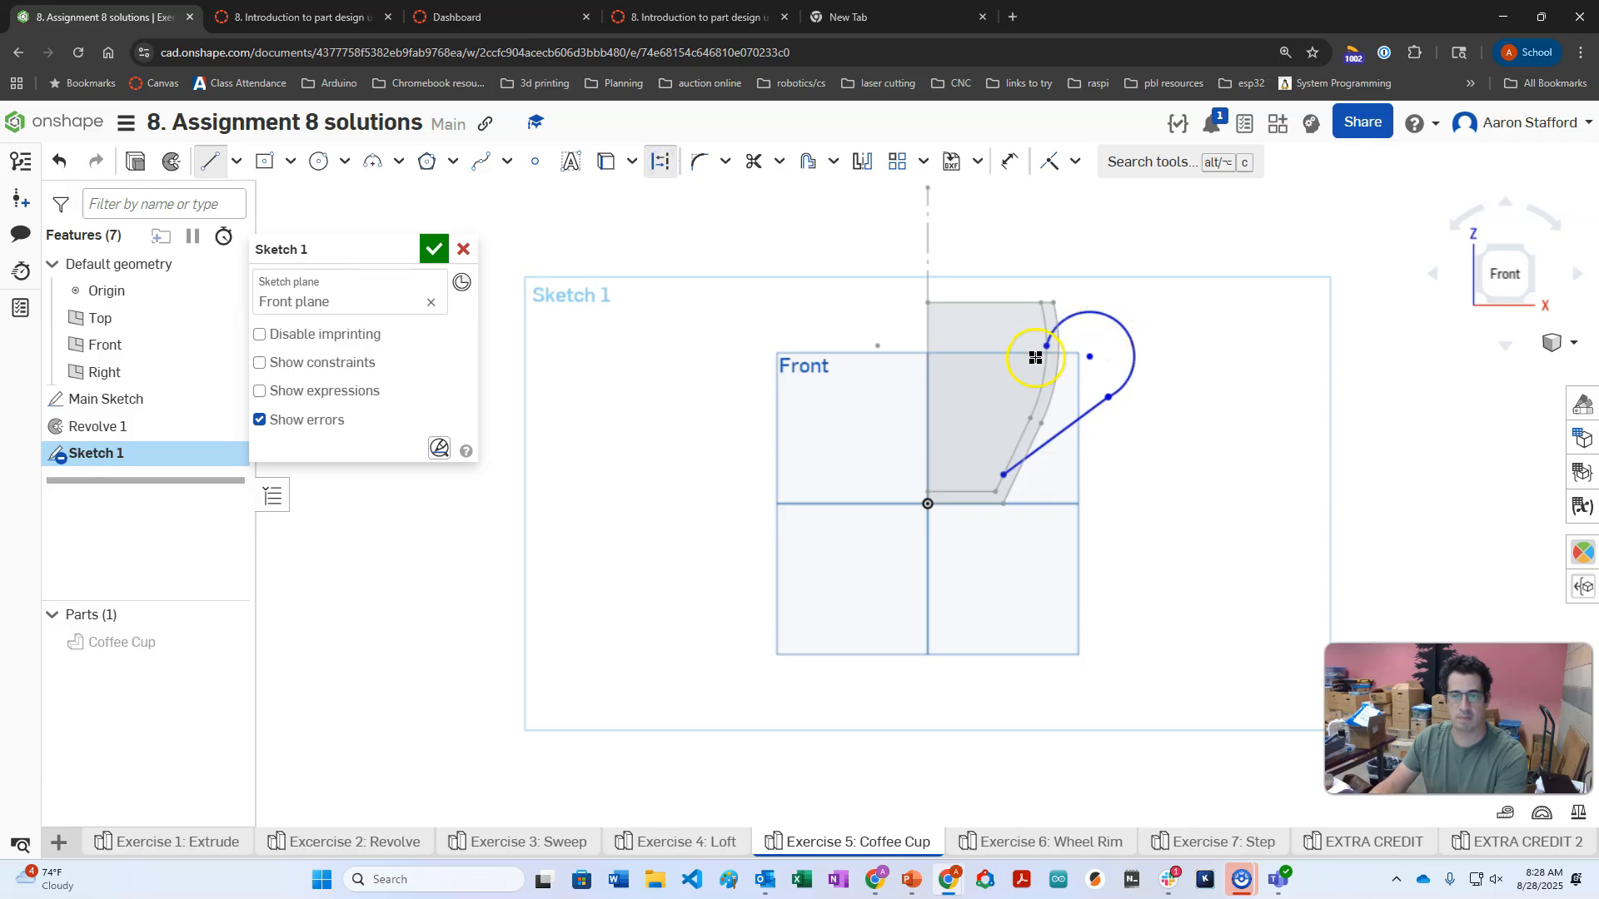
mouse_move(1043, 340)
left_mouse_down()
mouse_move(1123, 389)
mouse_move(1104, 396)
left_mouse_up()
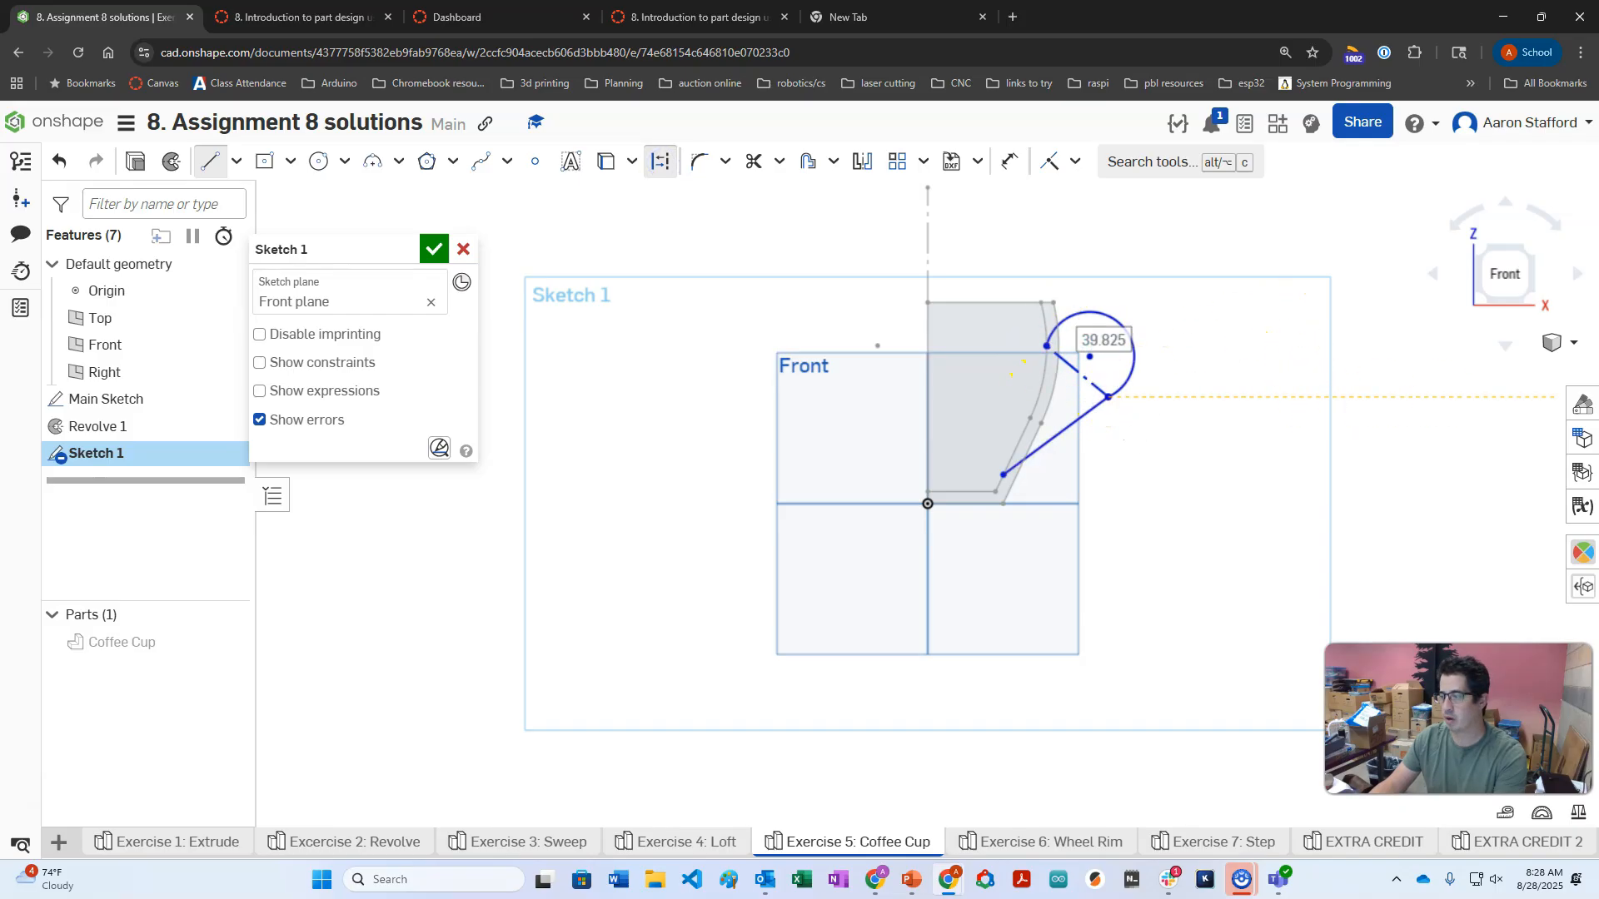
Set the vertical distance from the cup's base line to the lower end of the handle line to 25 mm.
left_click(1010, 161)
left_click(1030, 423)
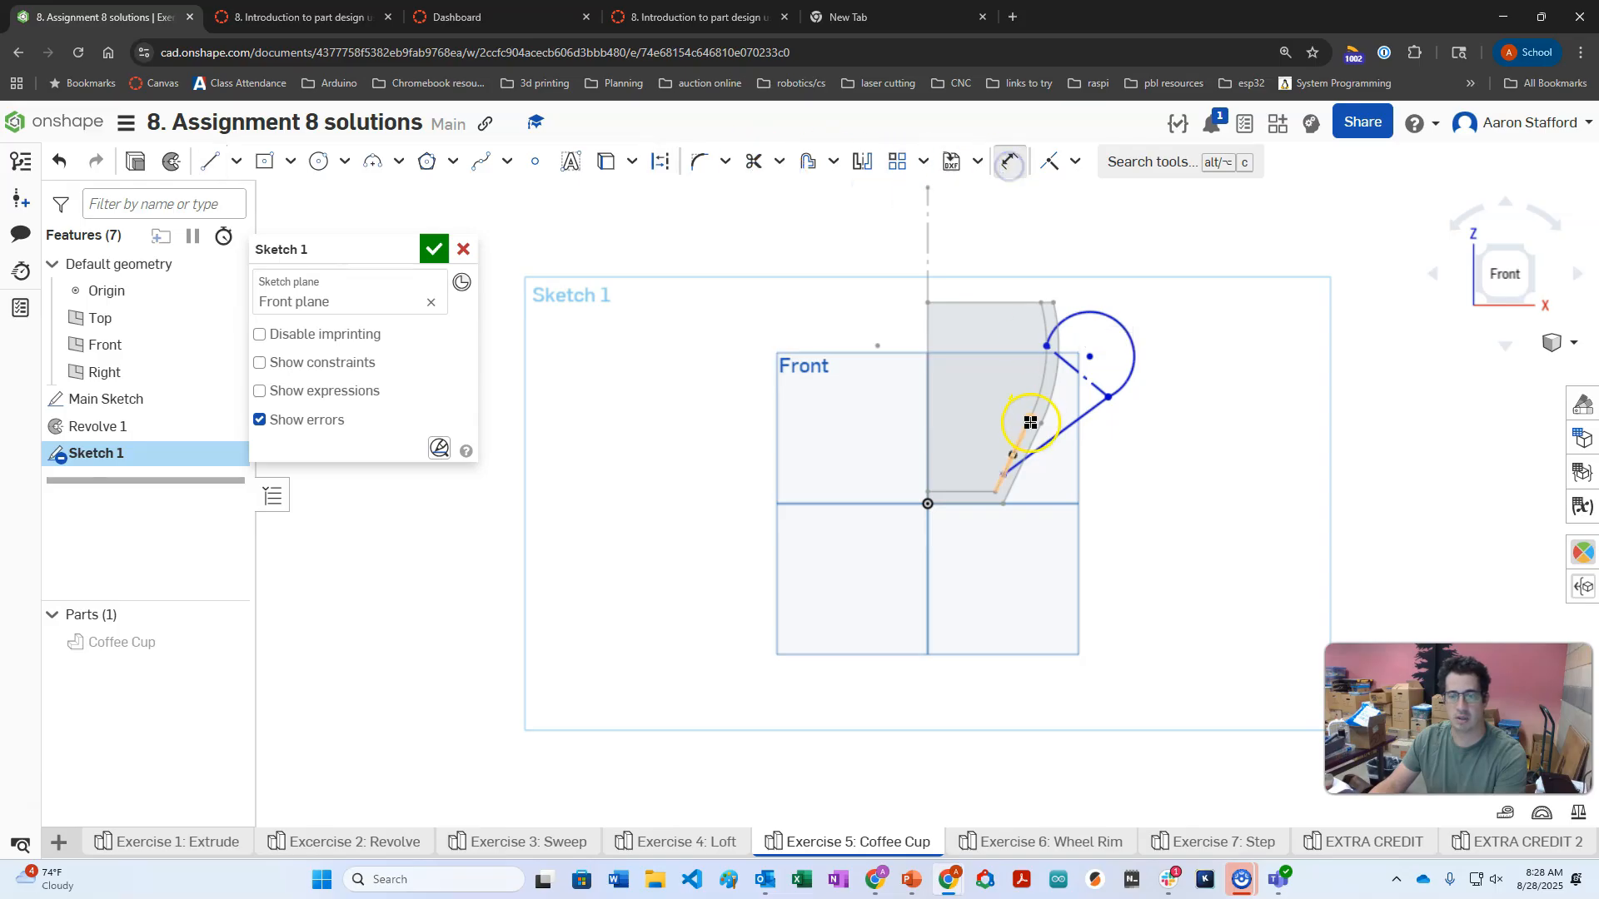
left_click(1005, 473)
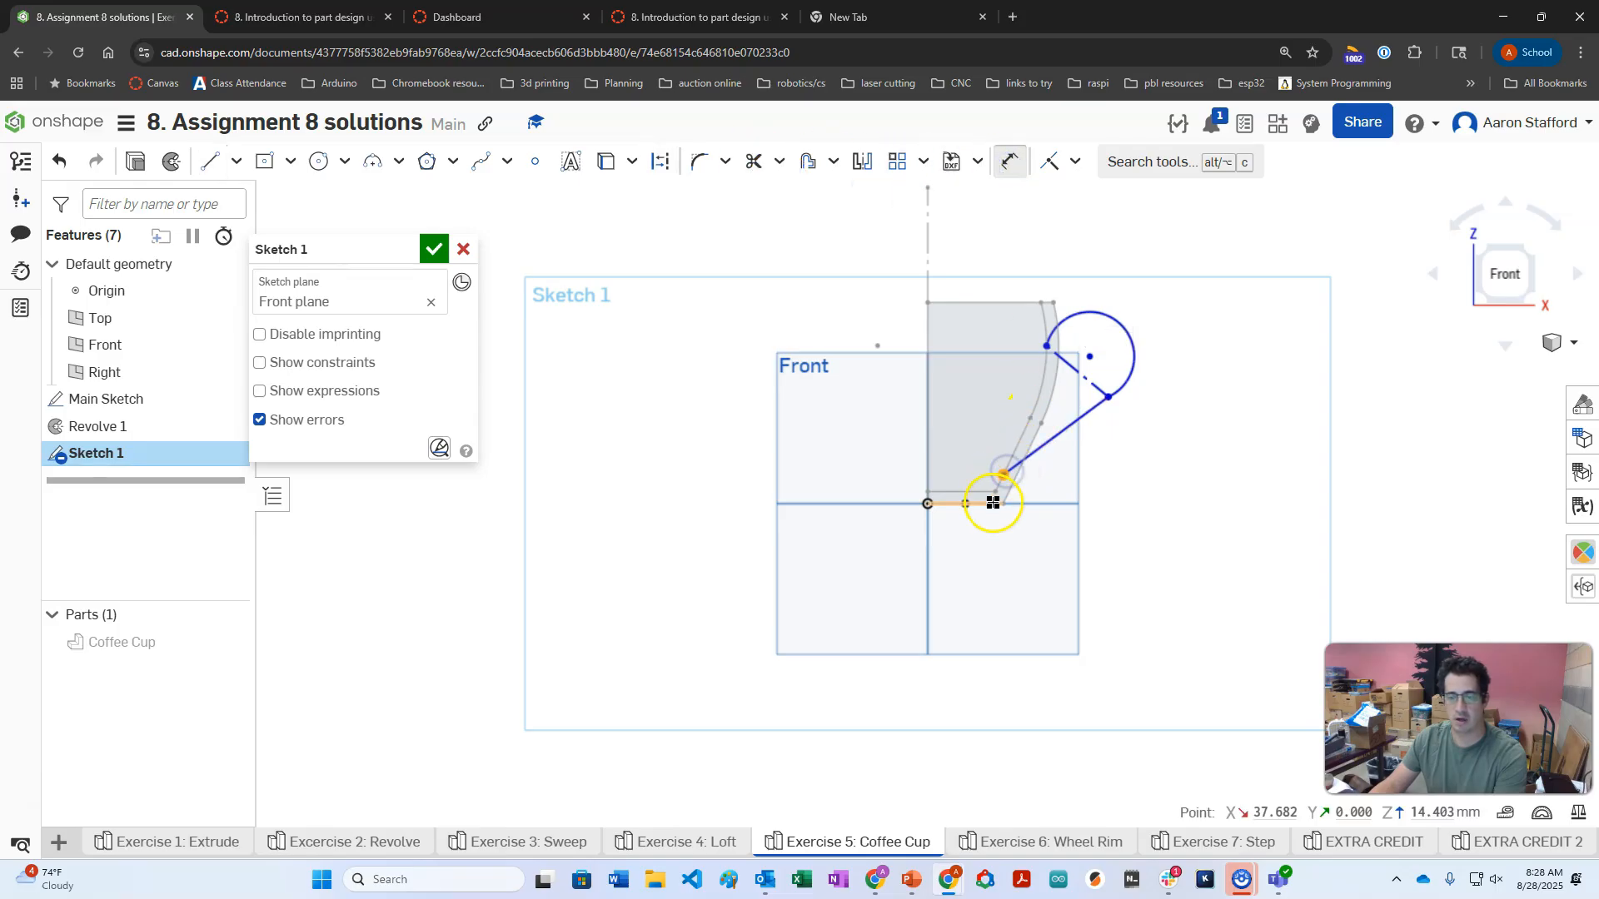
left_click(992, 503)
left_click(1097, 489)
type("25")
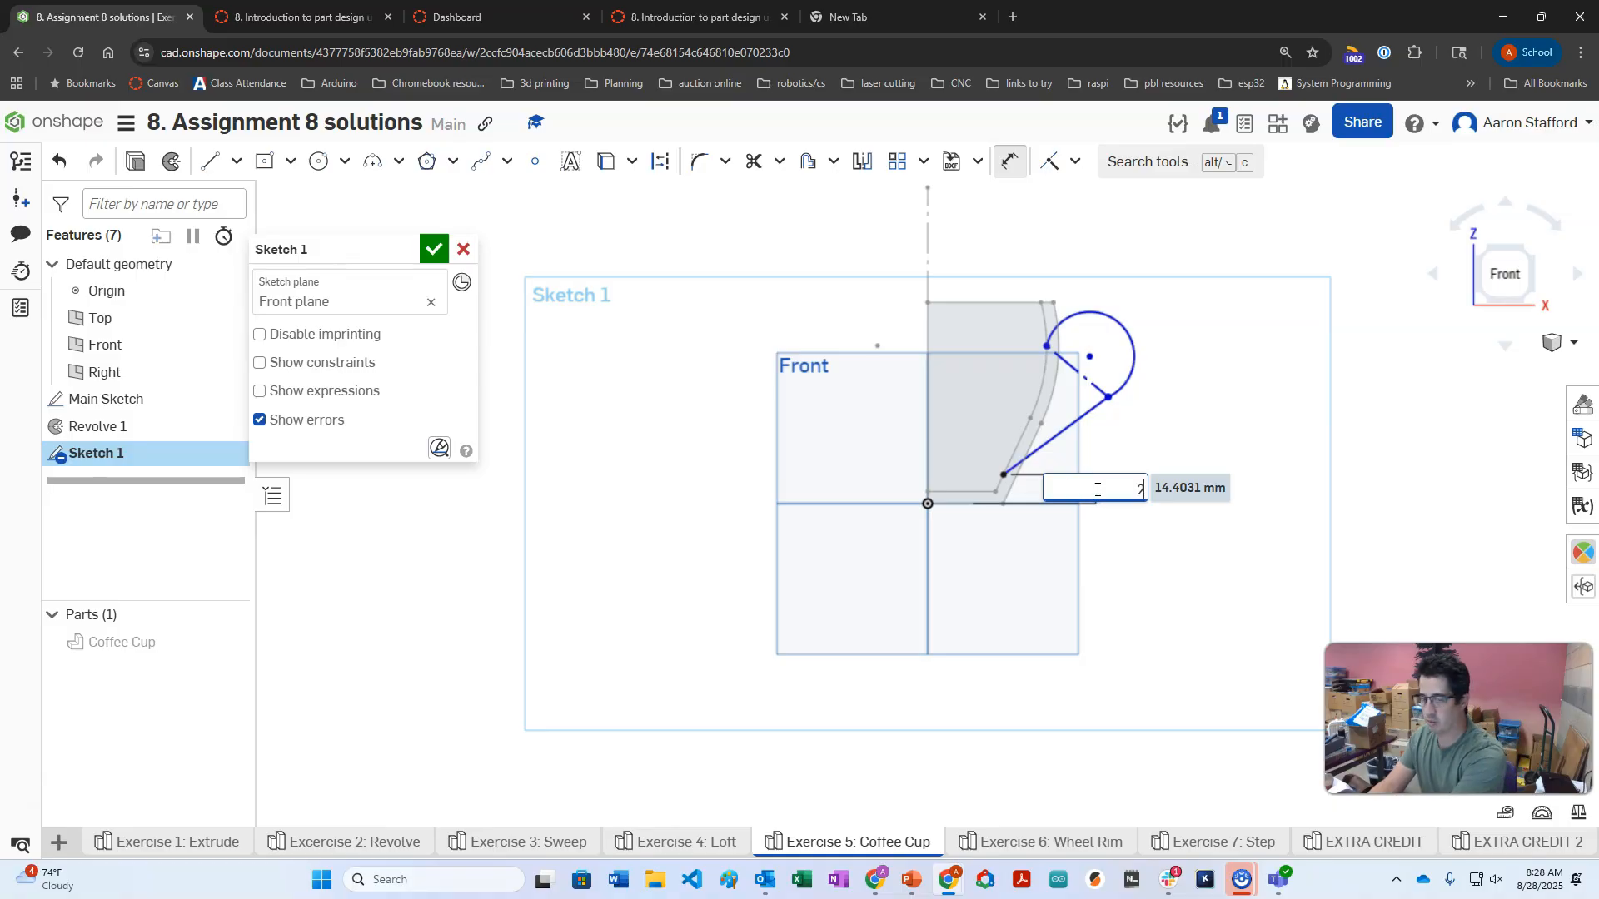
key("Return")
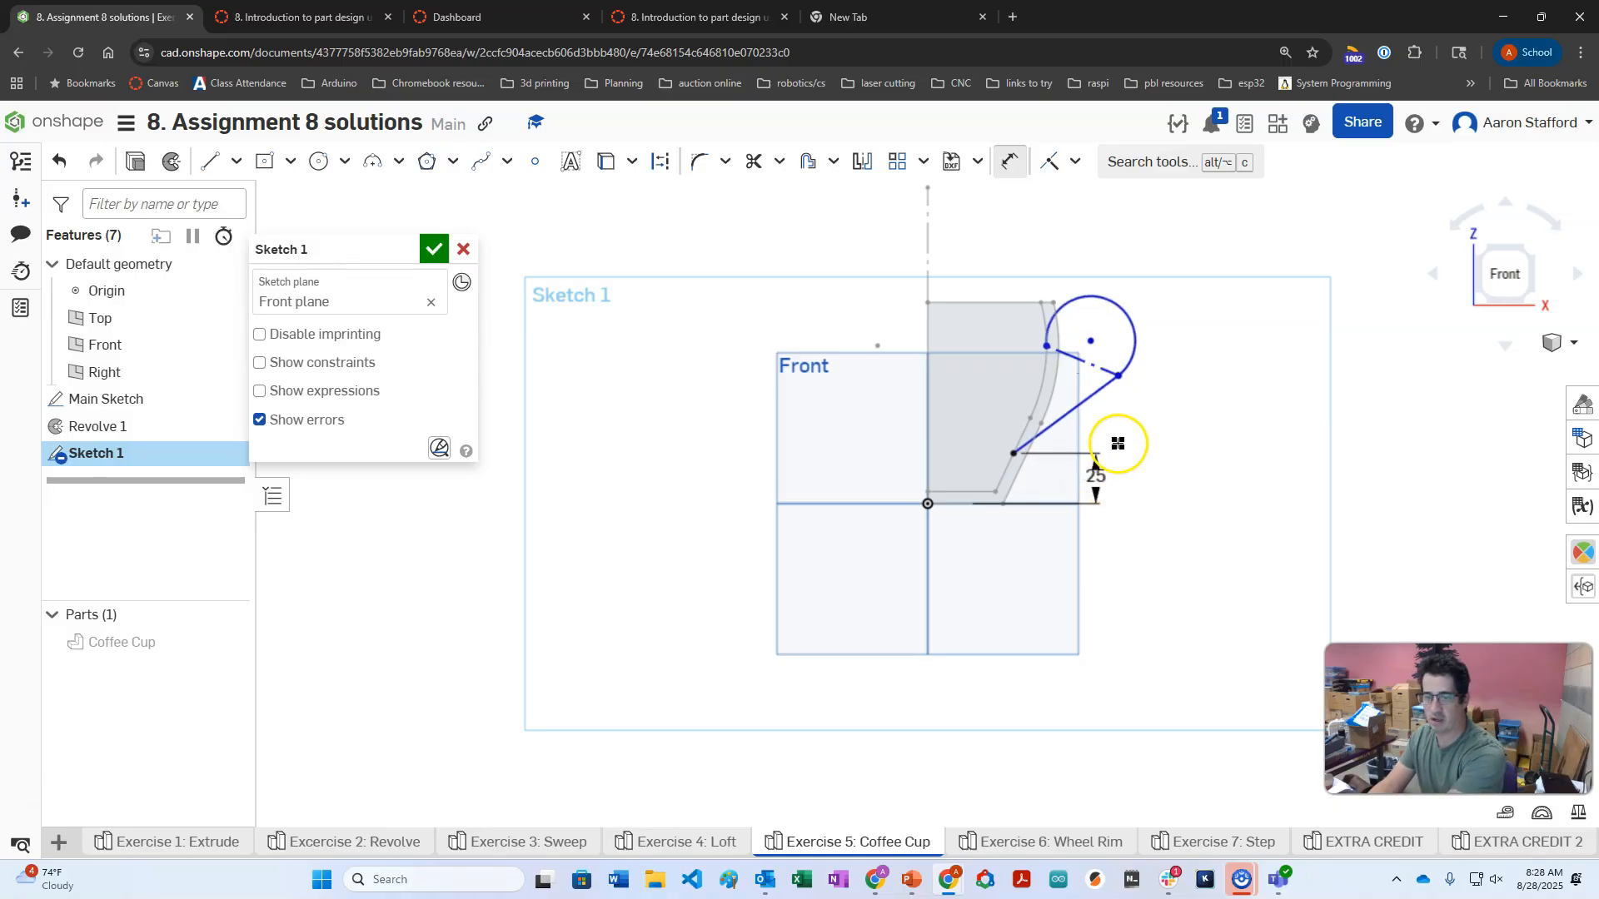
Set the vertical distance from the cup's base line to the upper end of the handle arc to 80 mm.
left_click(1048, 348)
left_click(996, 505)
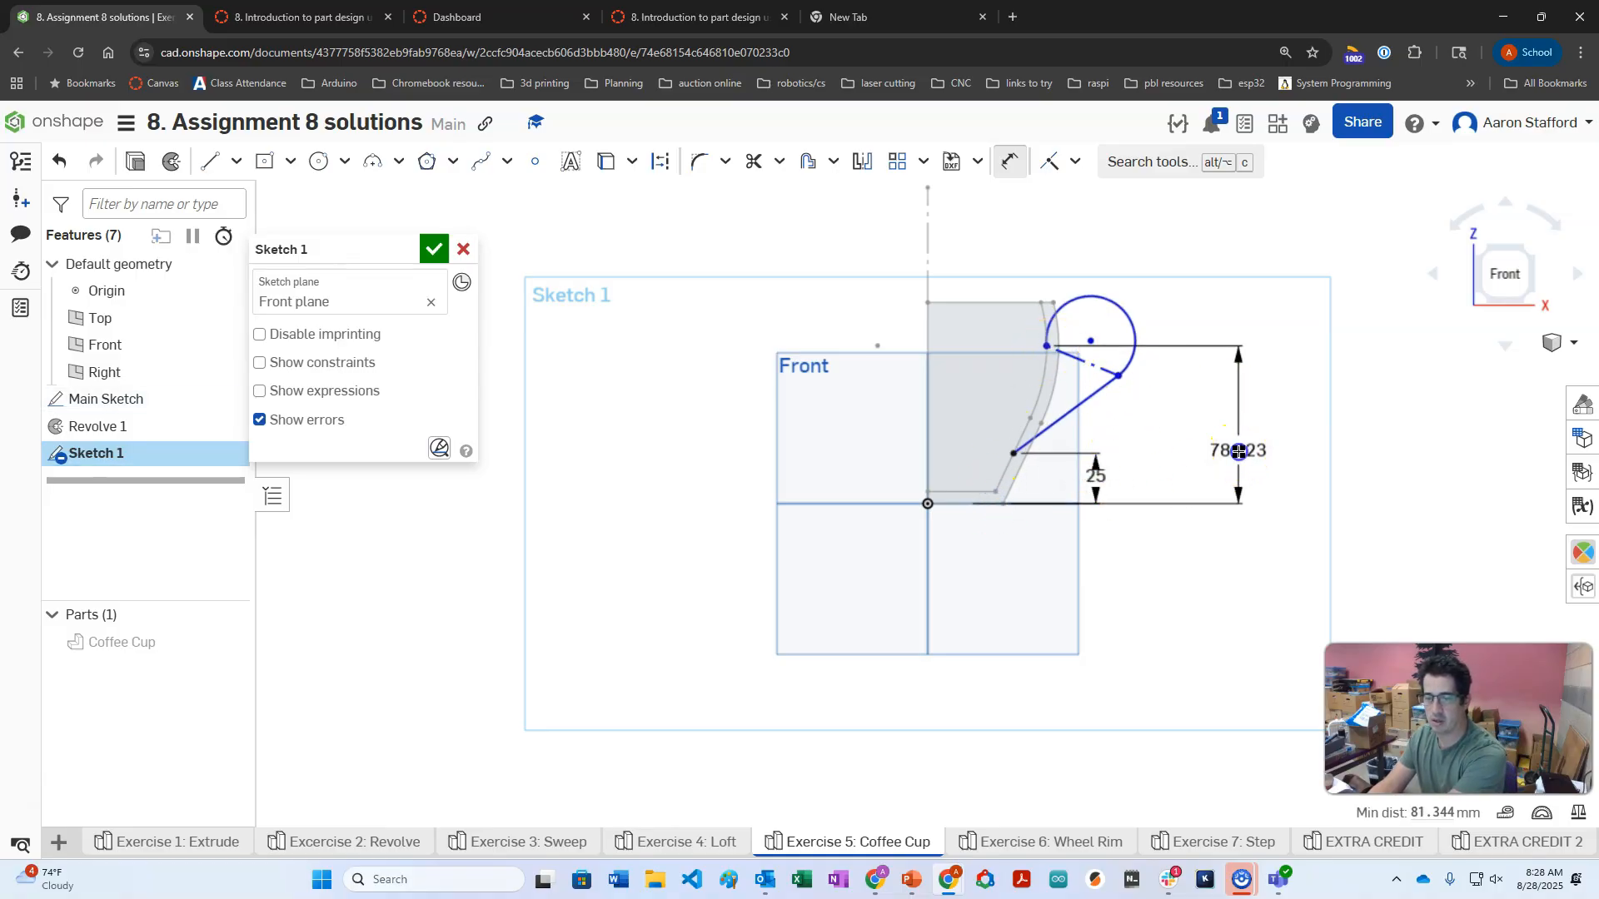
left_click(1239, 452)
key("Return")
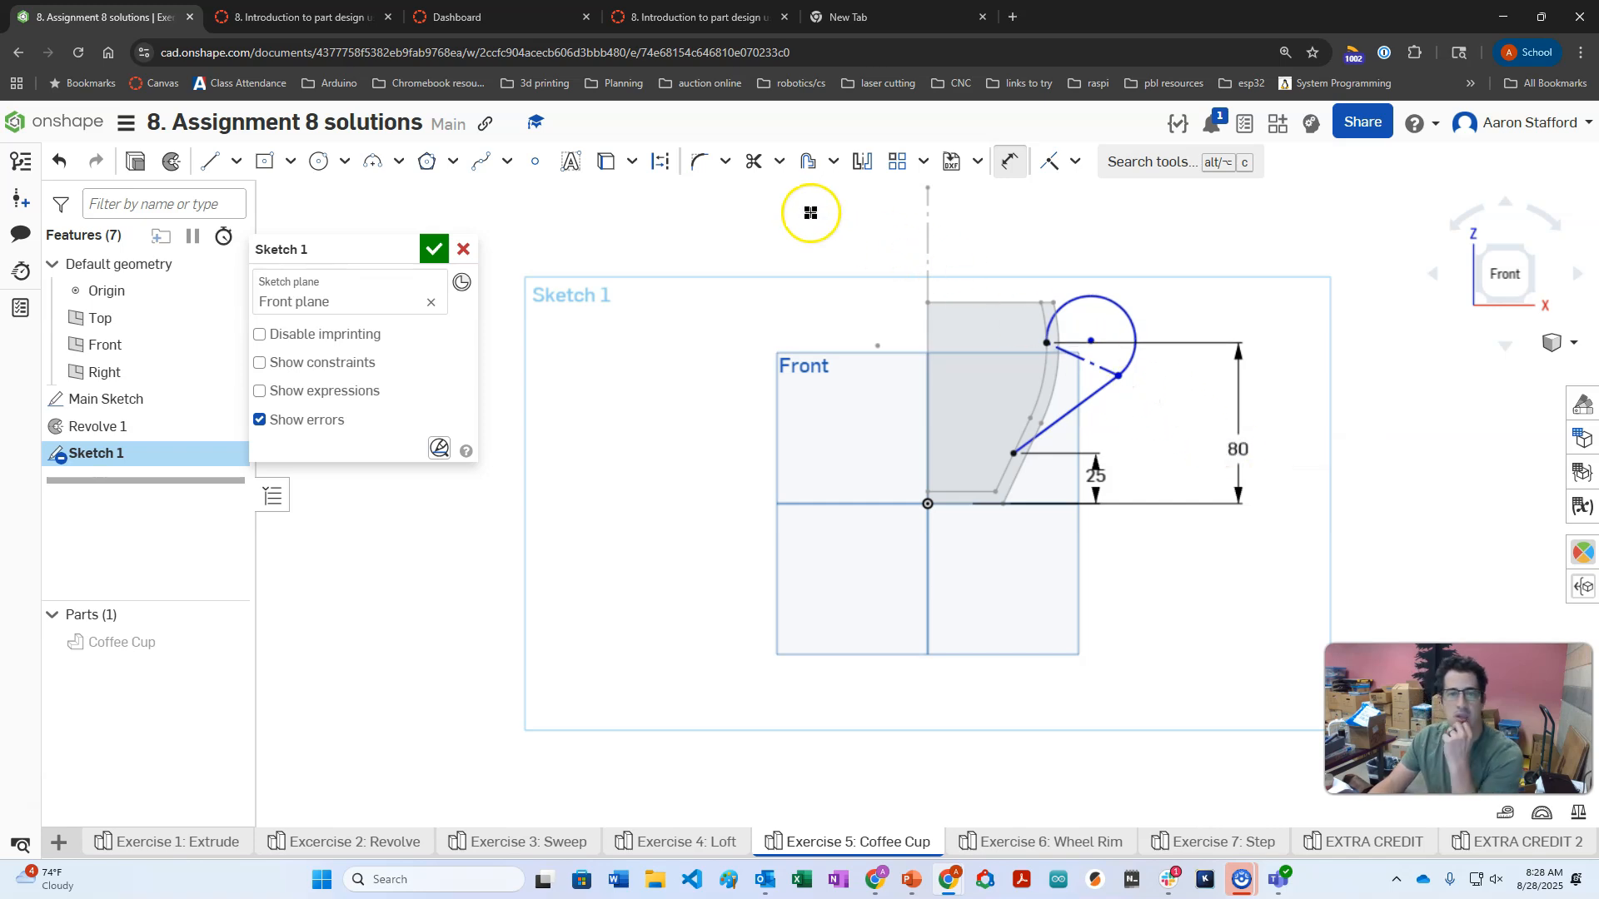
Make the handle arc tangent to the slanted handle line.
left_click(1077, 164)
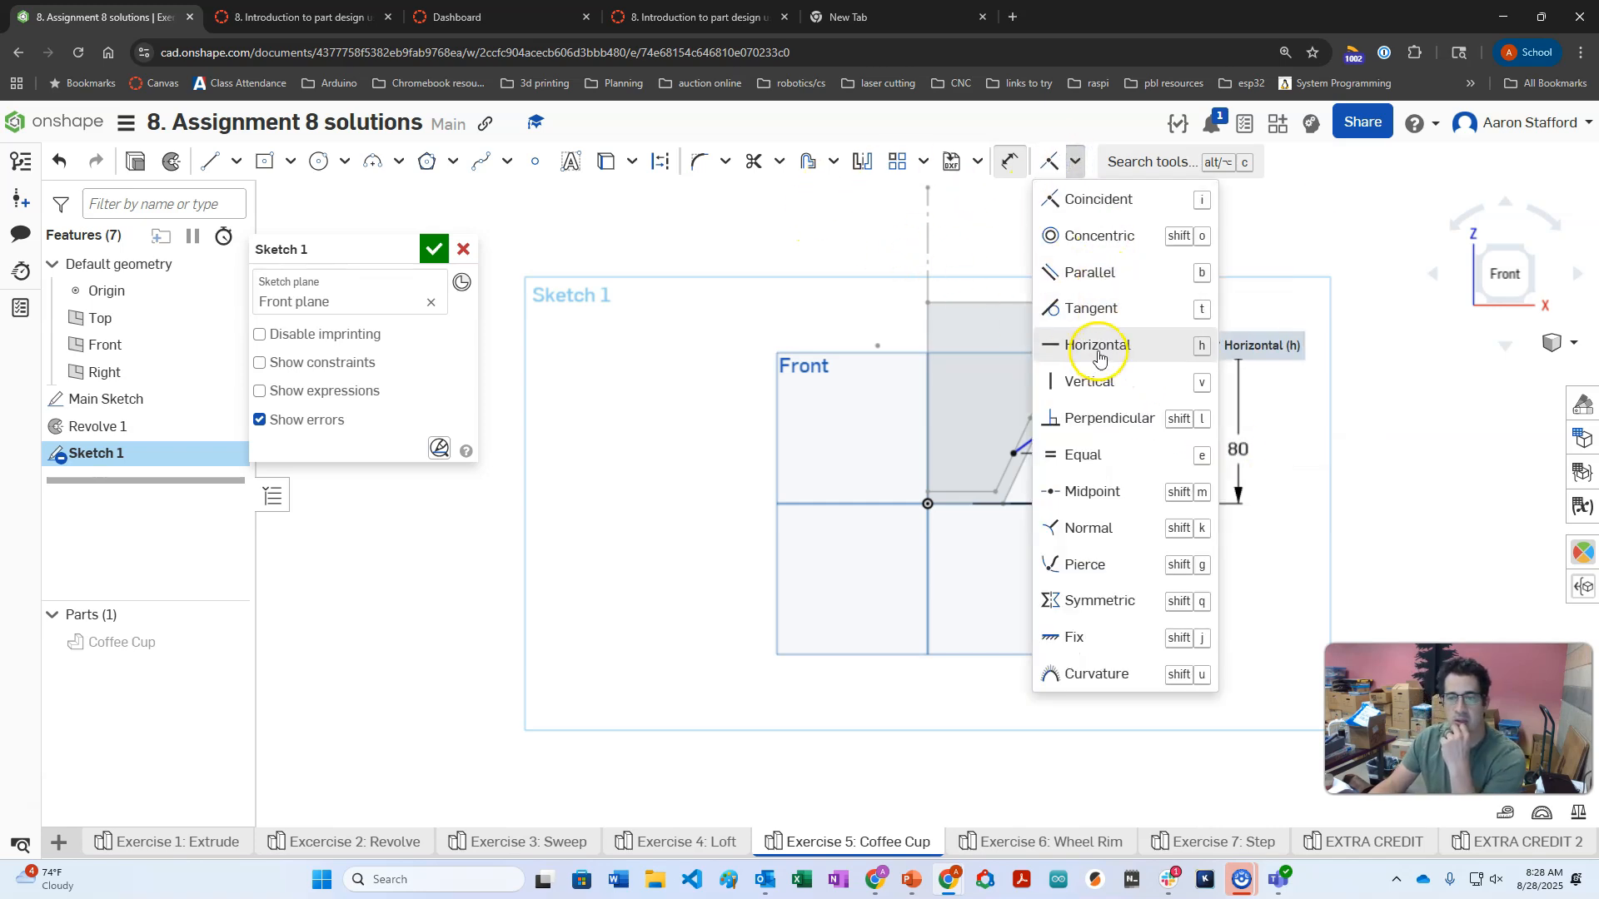
left_click(1096, 313)
left_click(1129, 321)
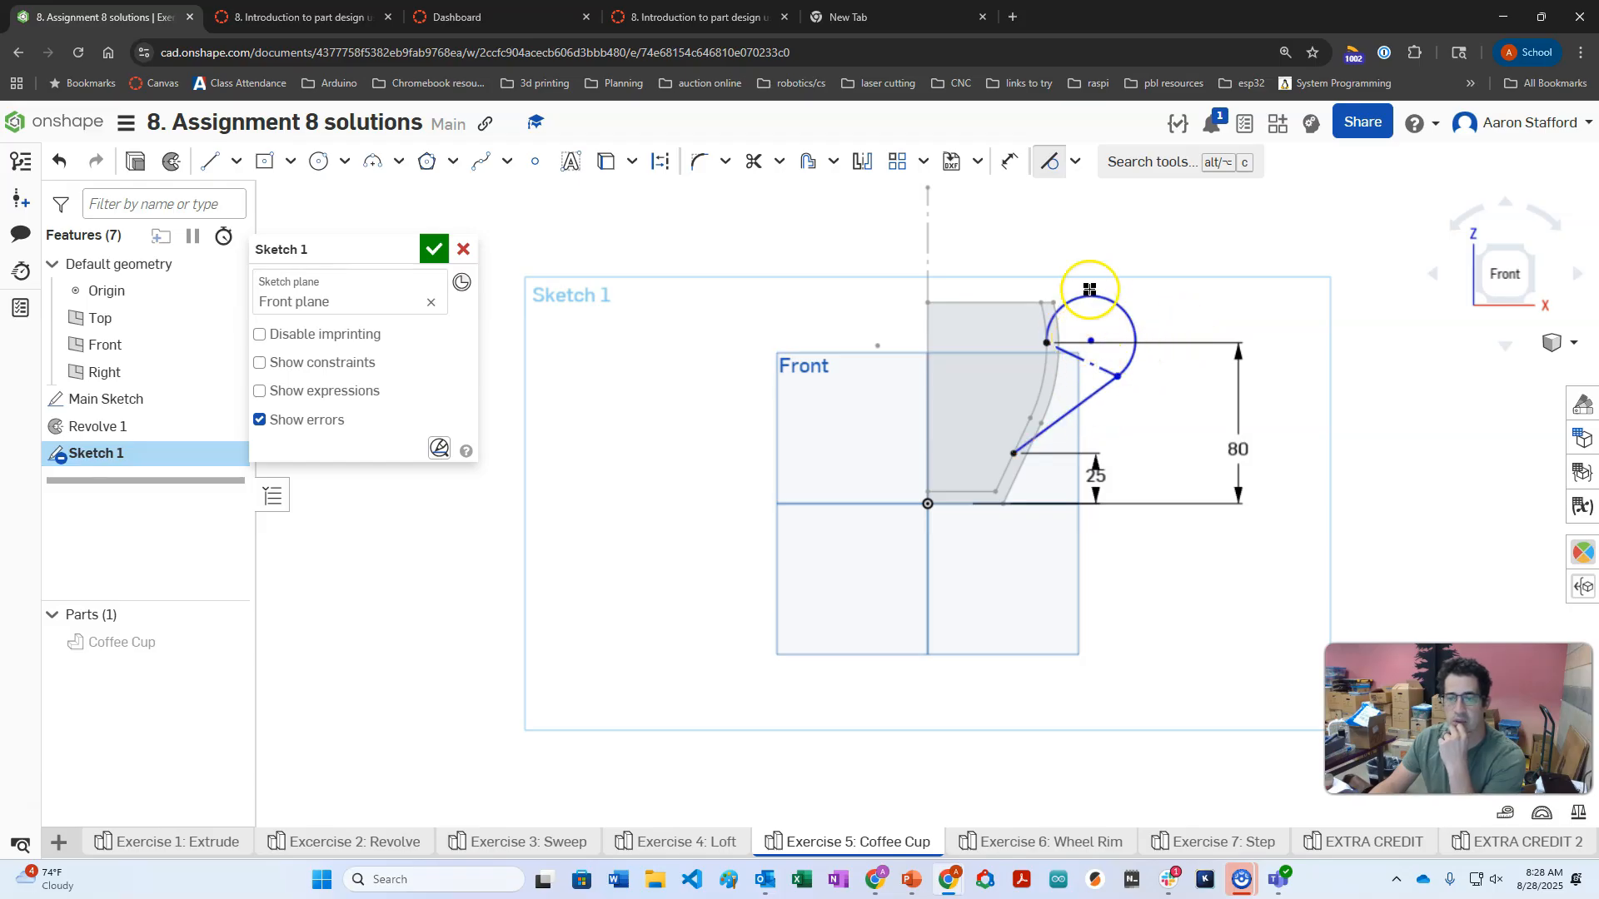
Make the handle arc's centre point coincident with the construction line joining the arc's endpoints.
left_click(1071, 158)
left_click(1103, 199)
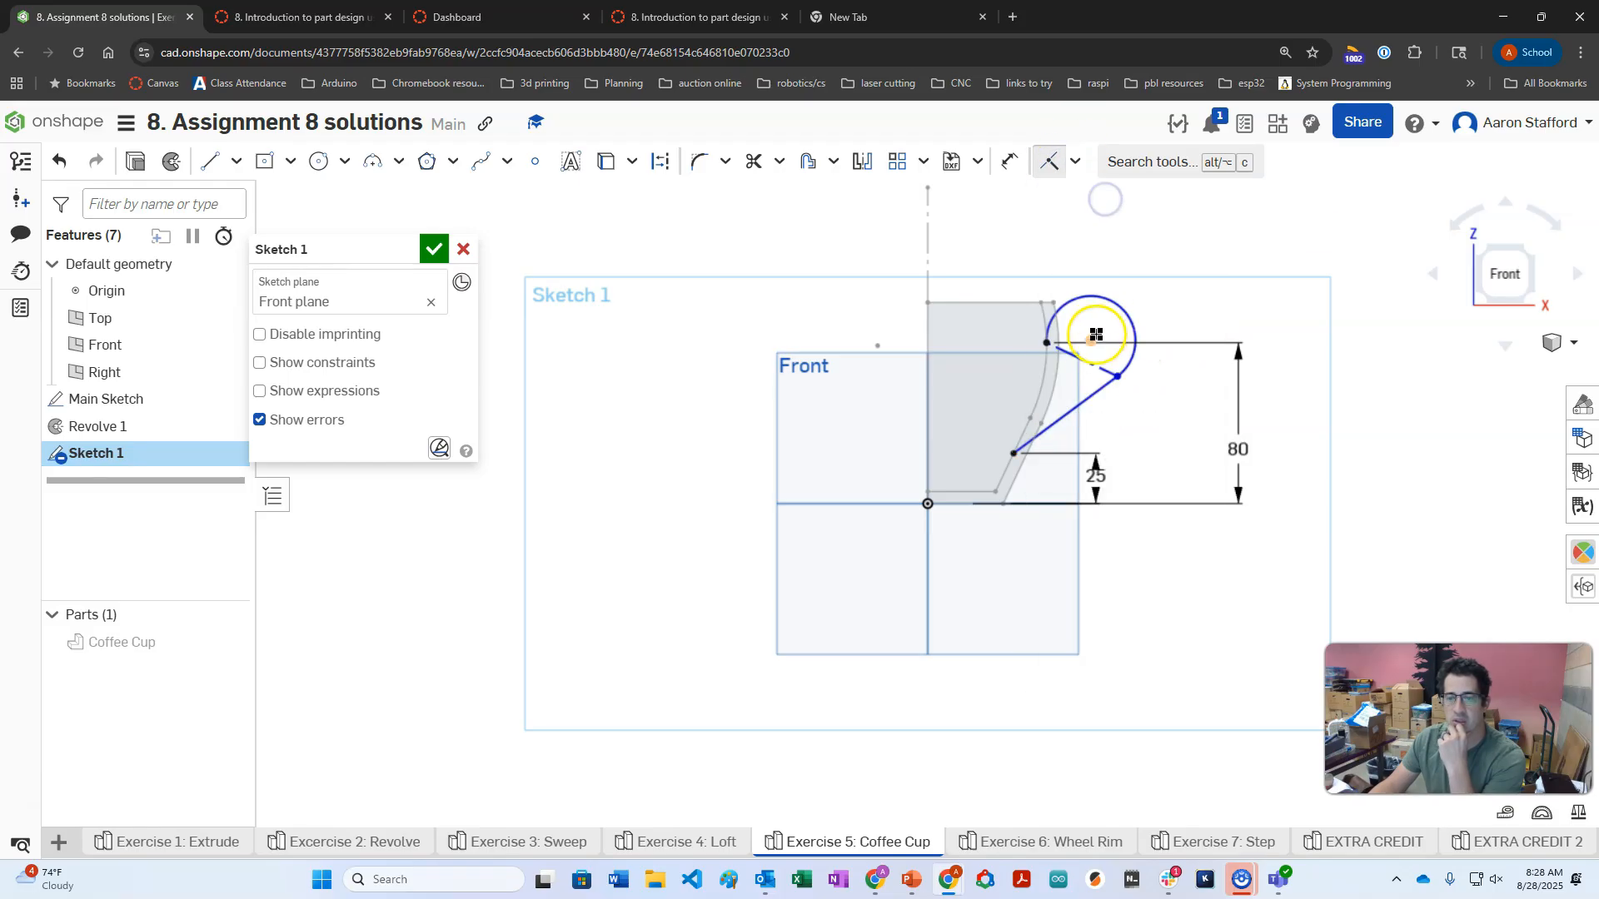
left_click_drag(1091, 342, 1090, 357)
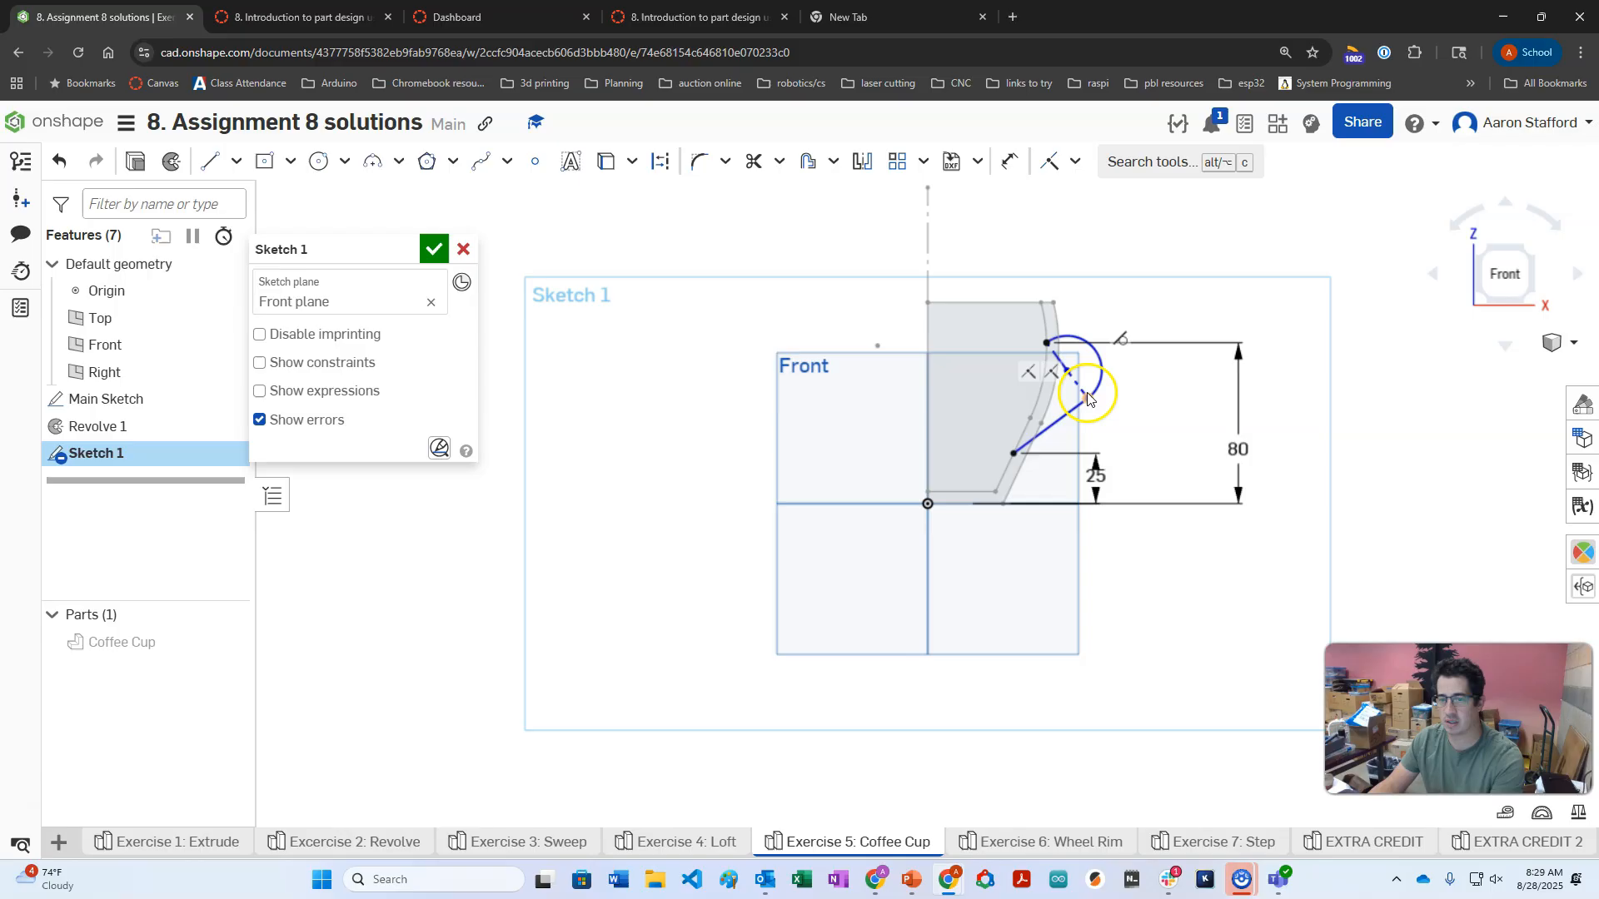
Set the vertical distance from the cup's base to the handle arc's upper end to 85 mm and the arc's radius to 20 mm.
double_click(1241, 444)
key("Escape")
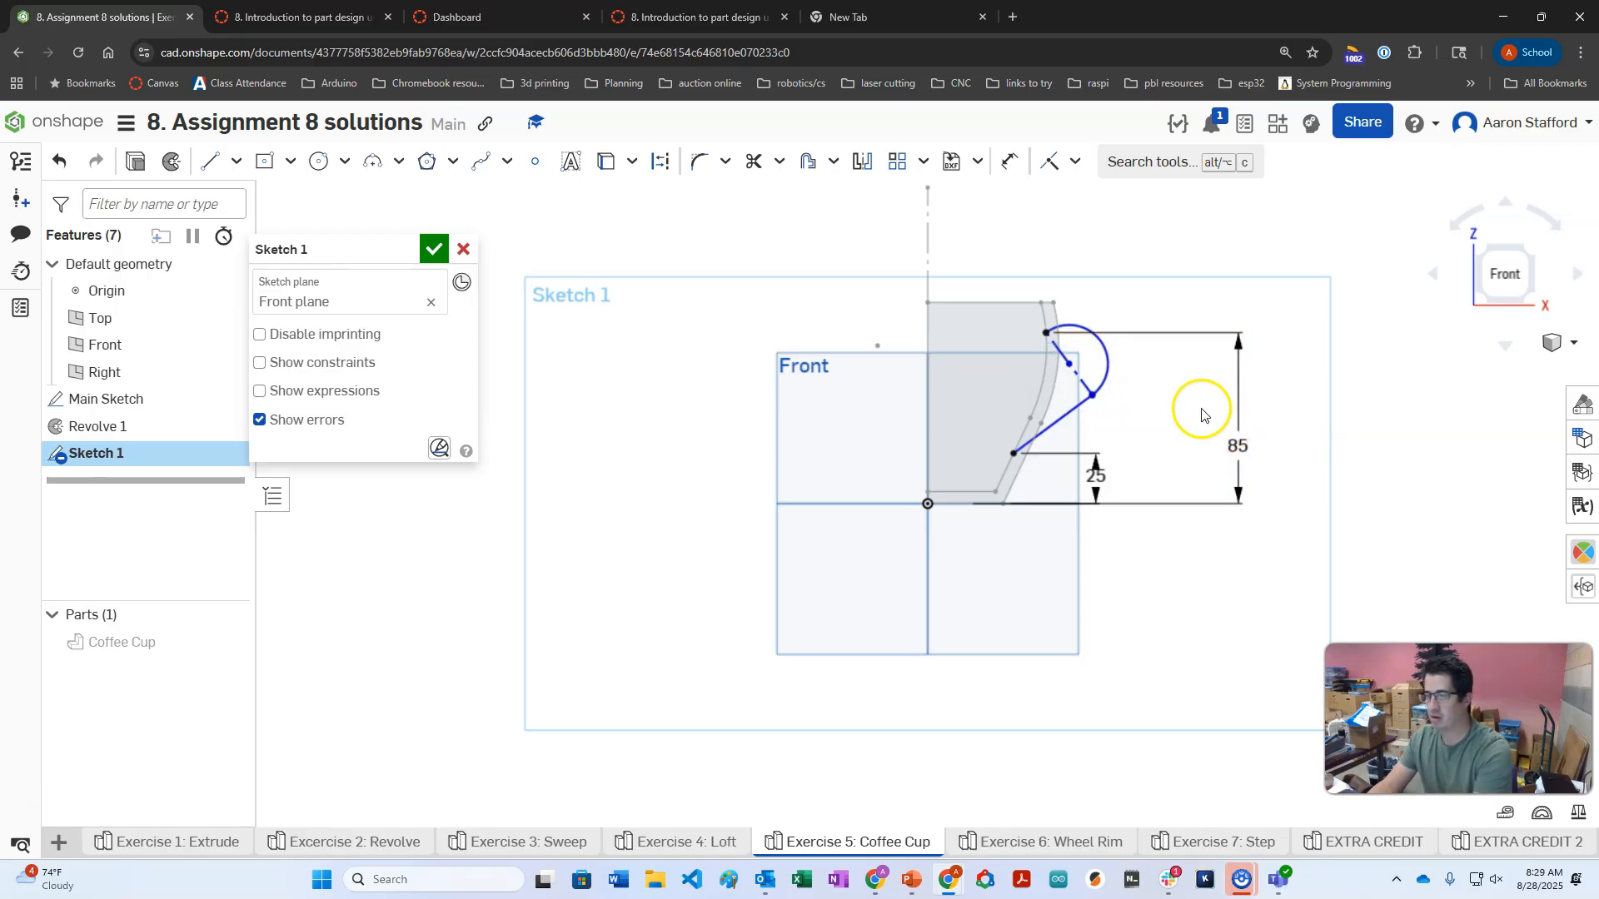
left_click(1097, 343)
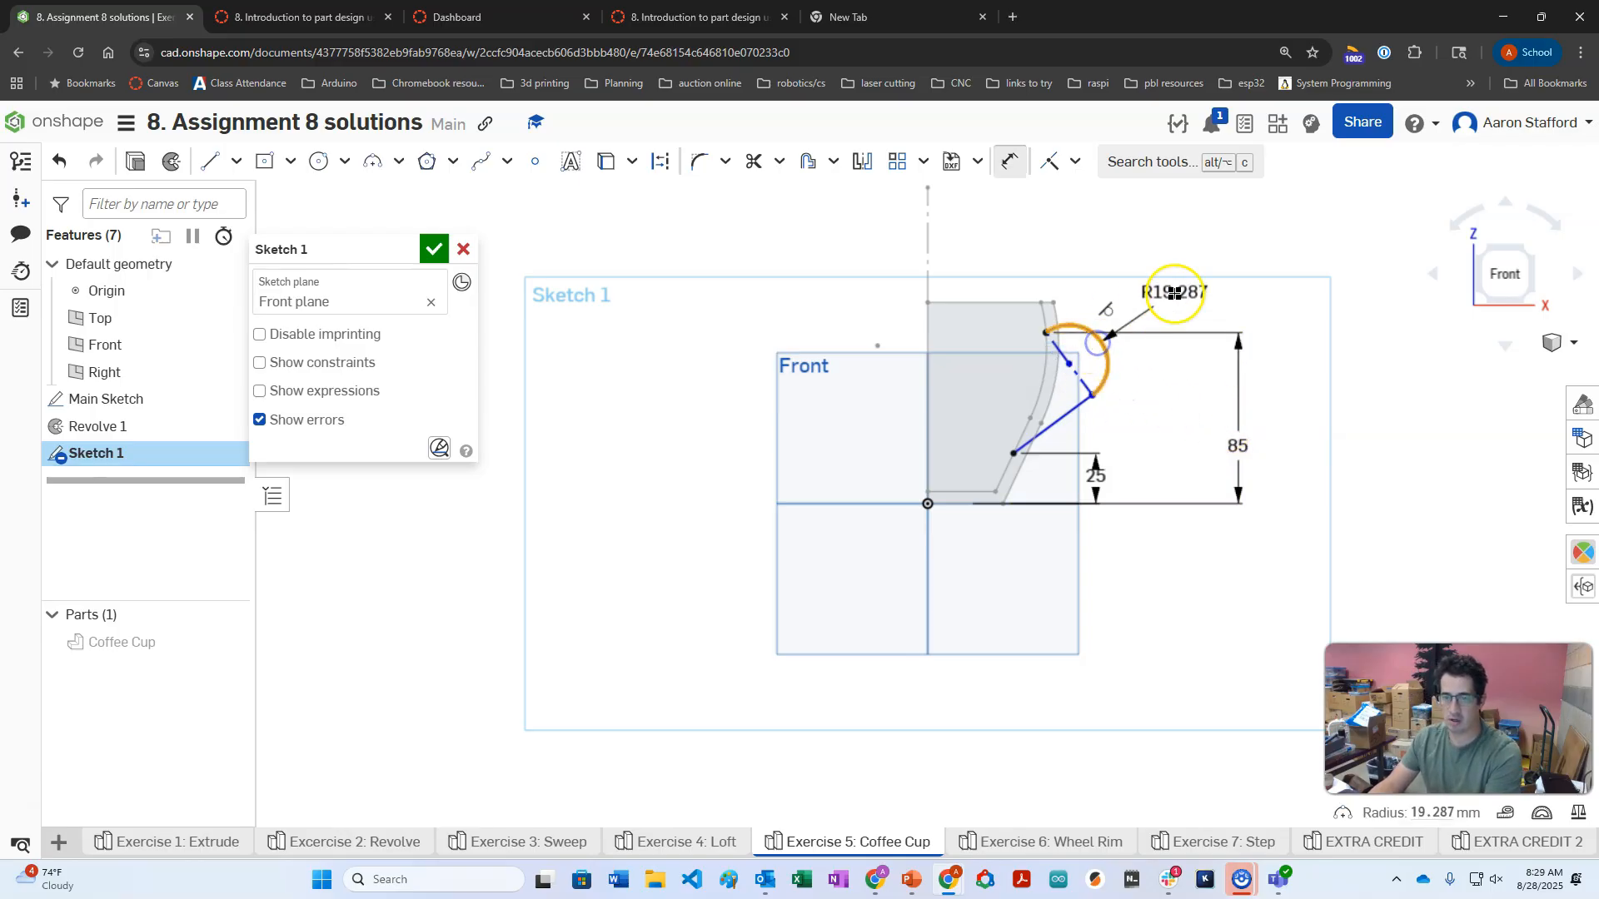
left_click(1166, 294)
type("20")
key("Return")
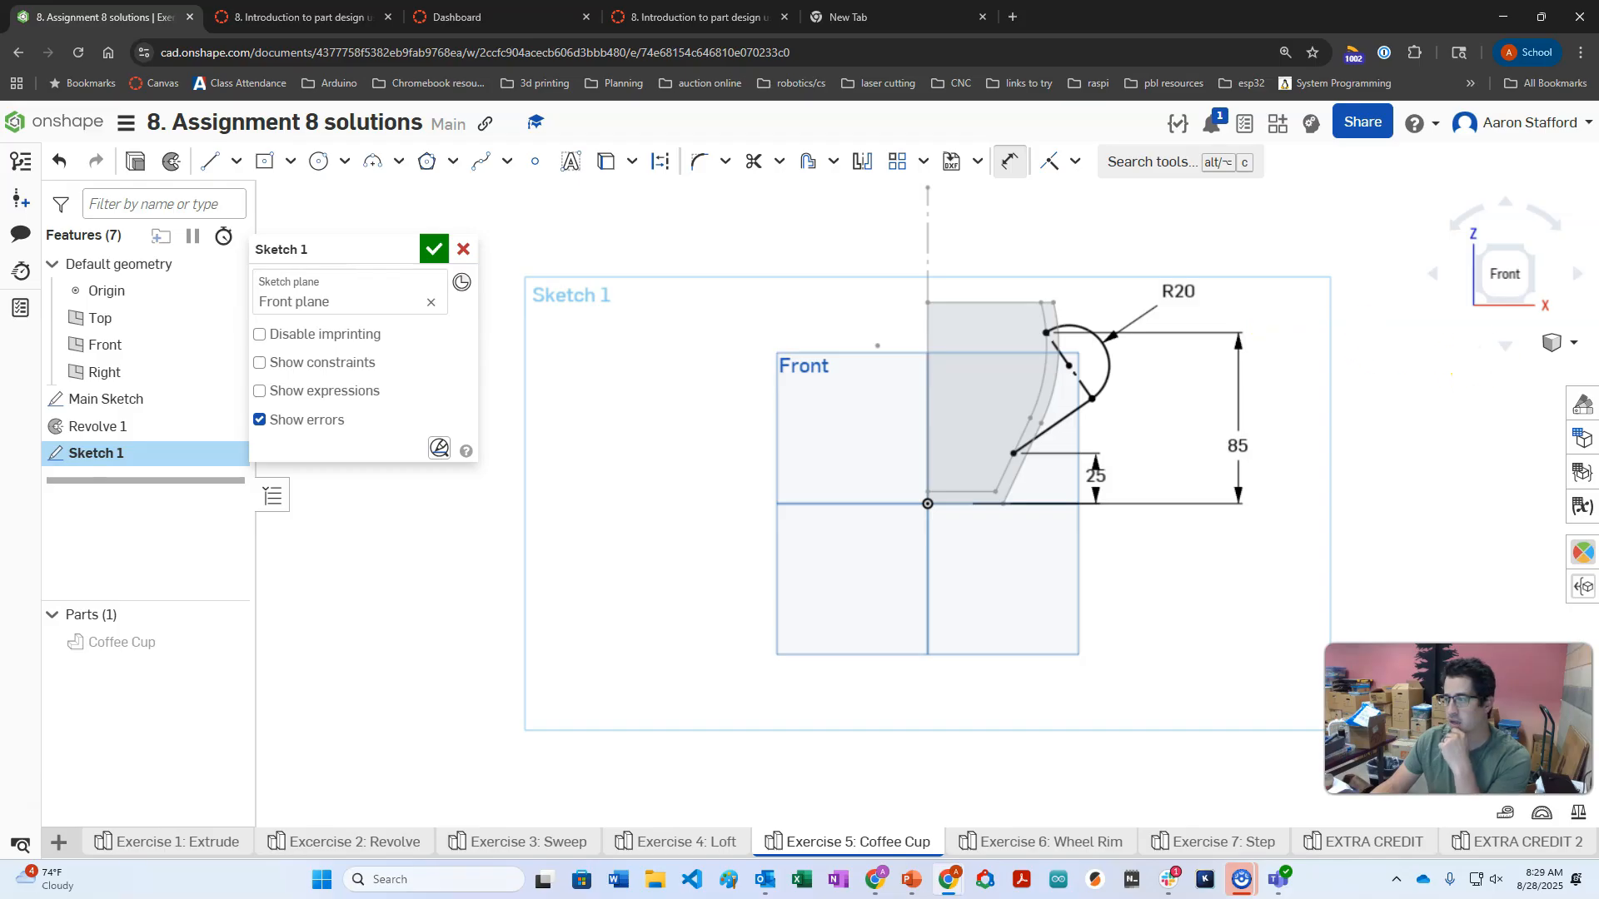
Rename the handle sketch as Path and finish it.
left_click_drag(1598, 17, 1598, 134)
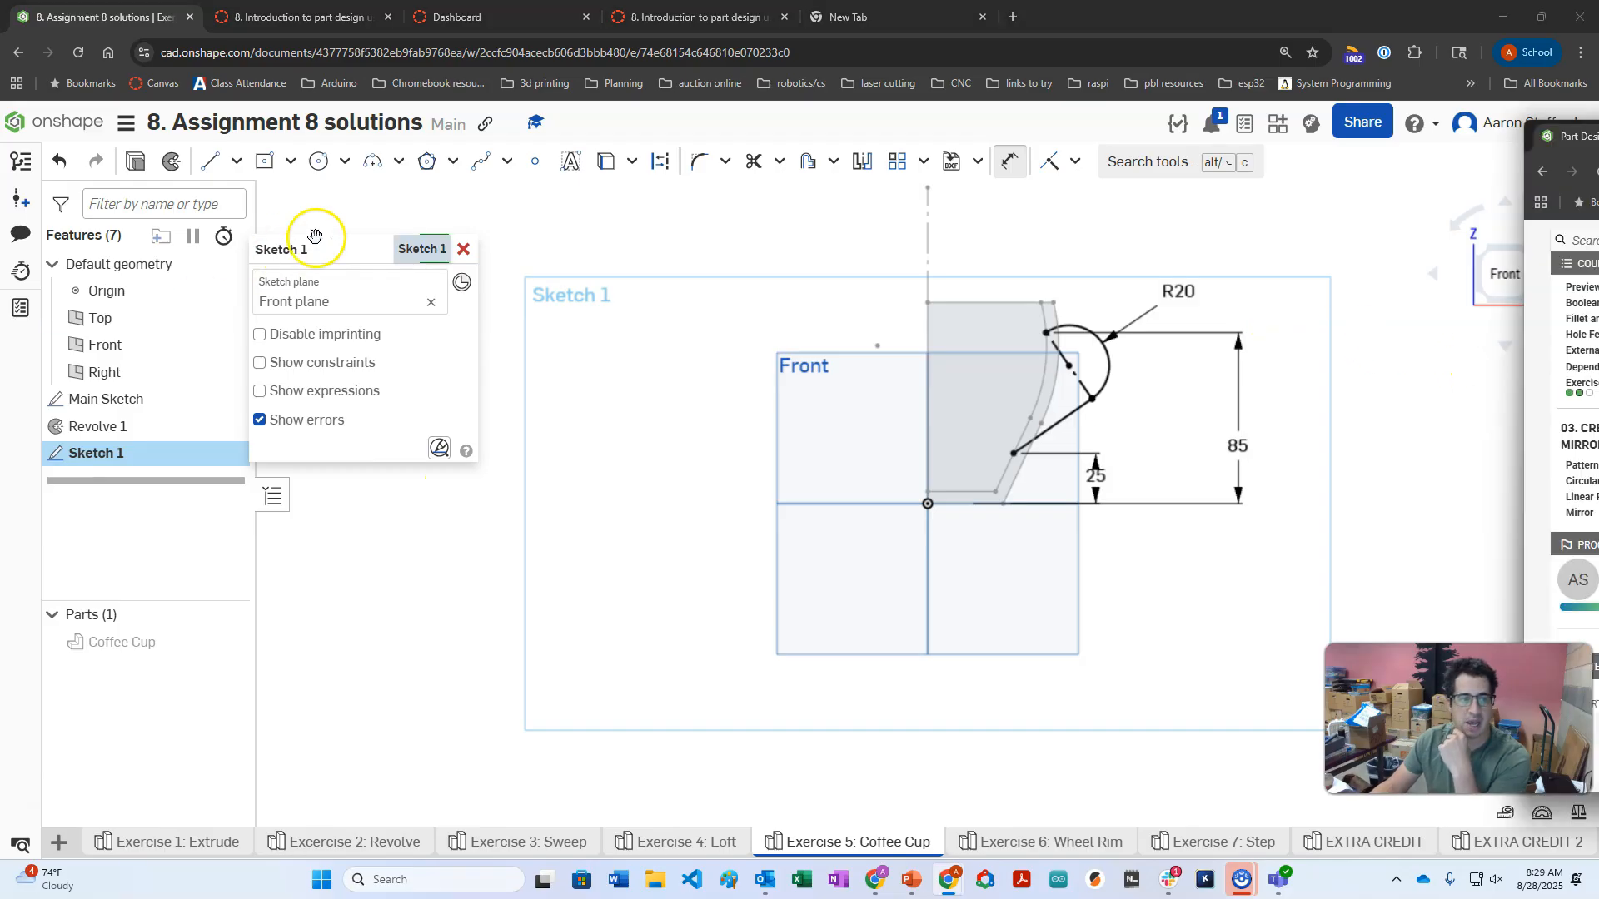
left_click(407, 250)
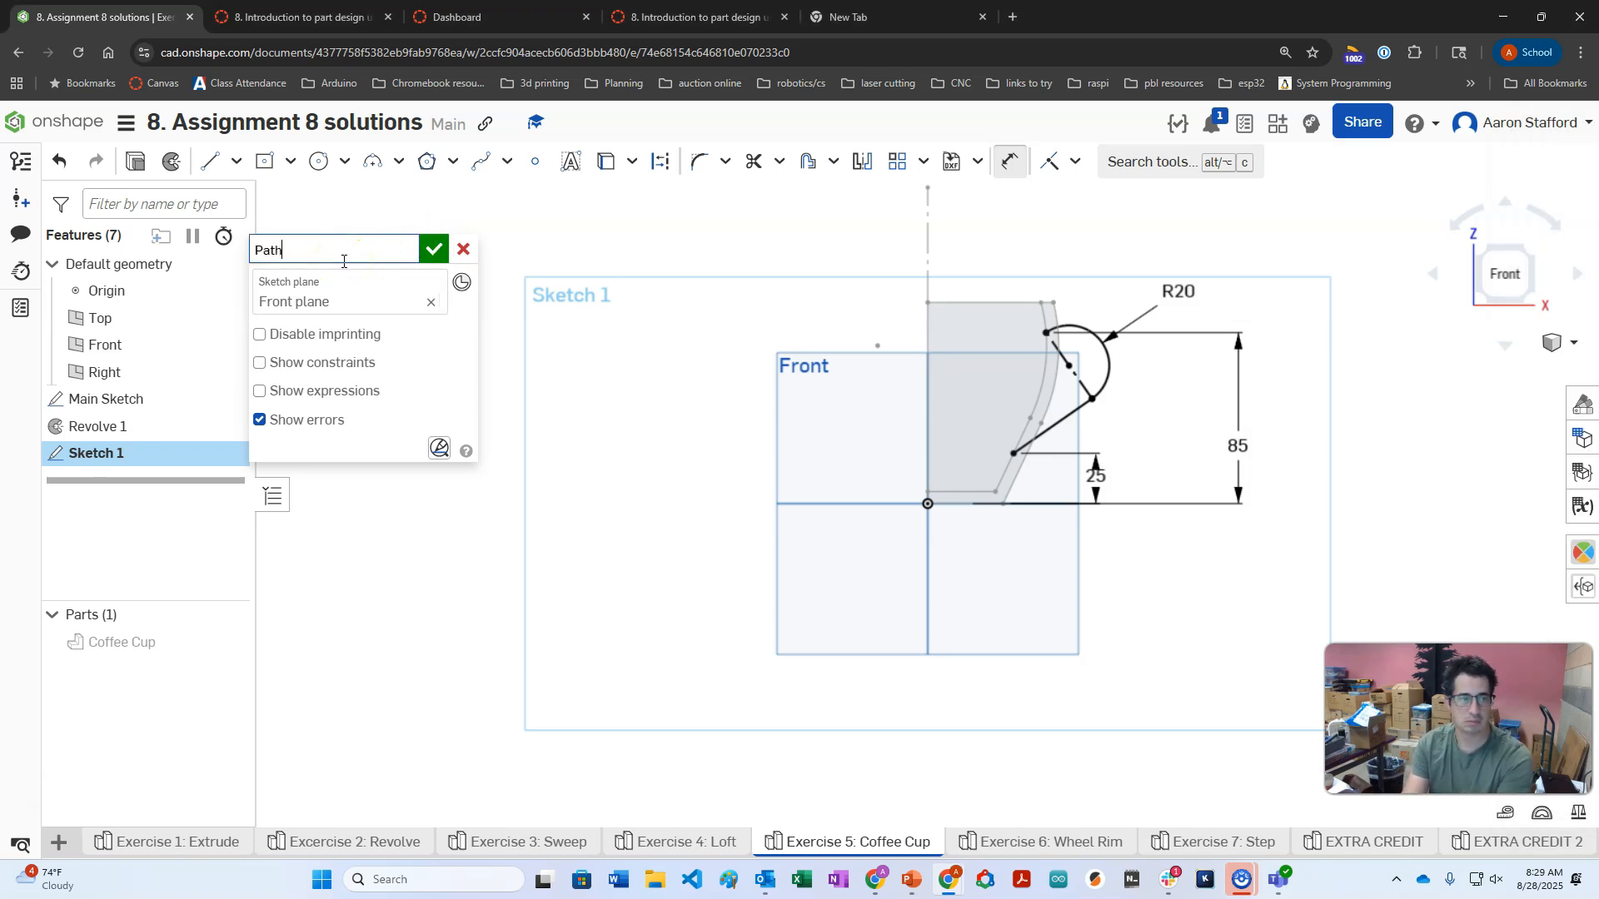
key("Return")
left_click(483, 198)
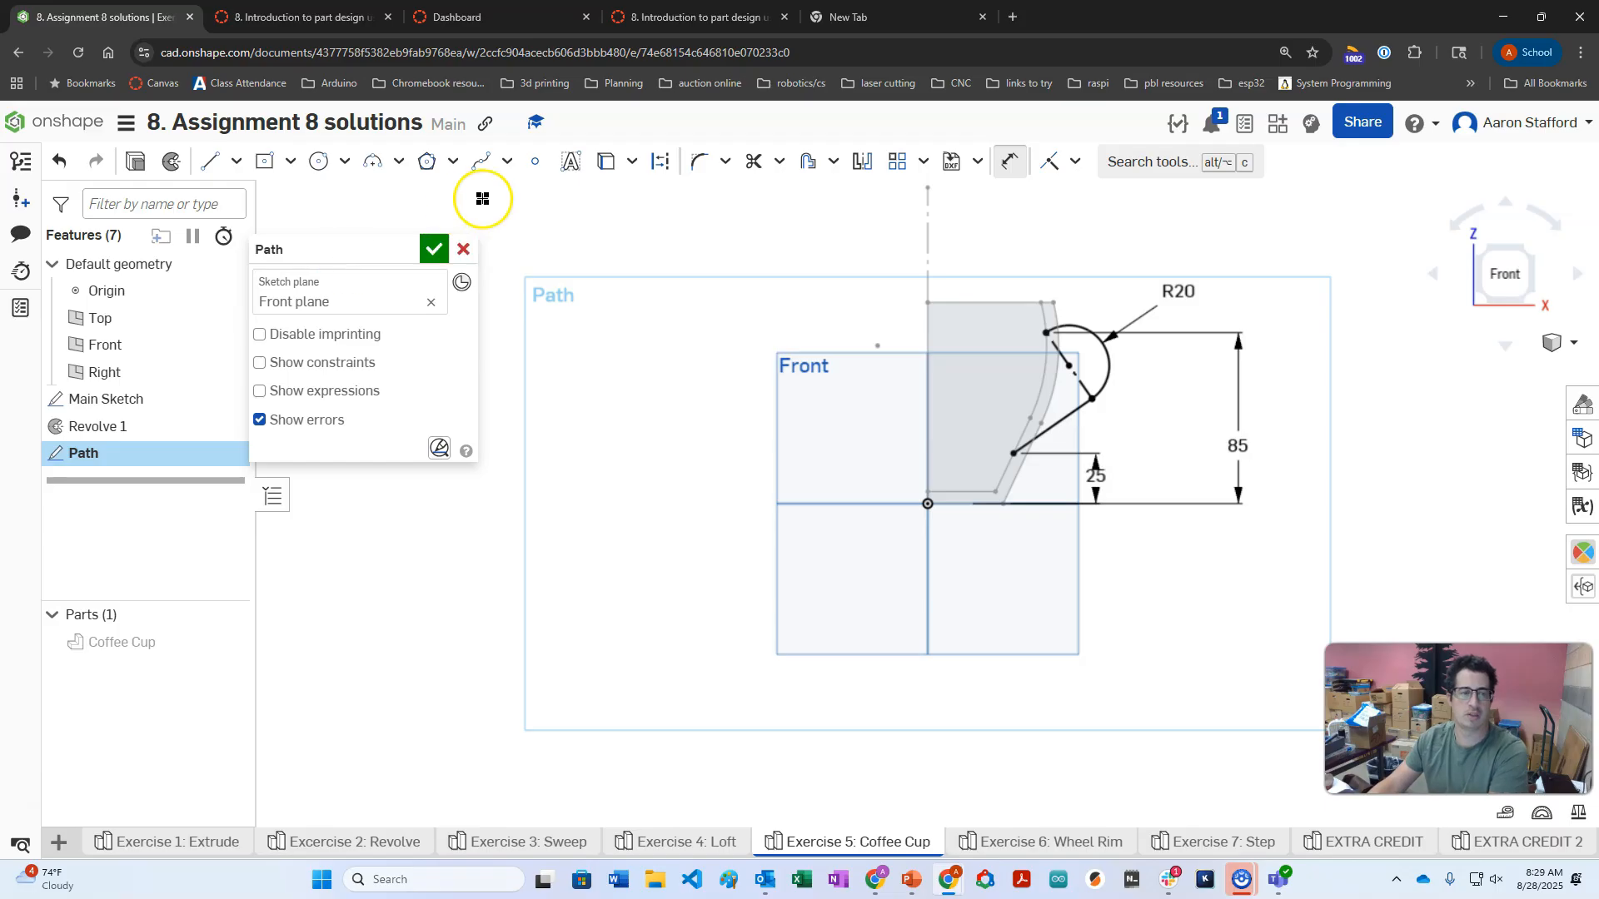
left_click(434, 249)
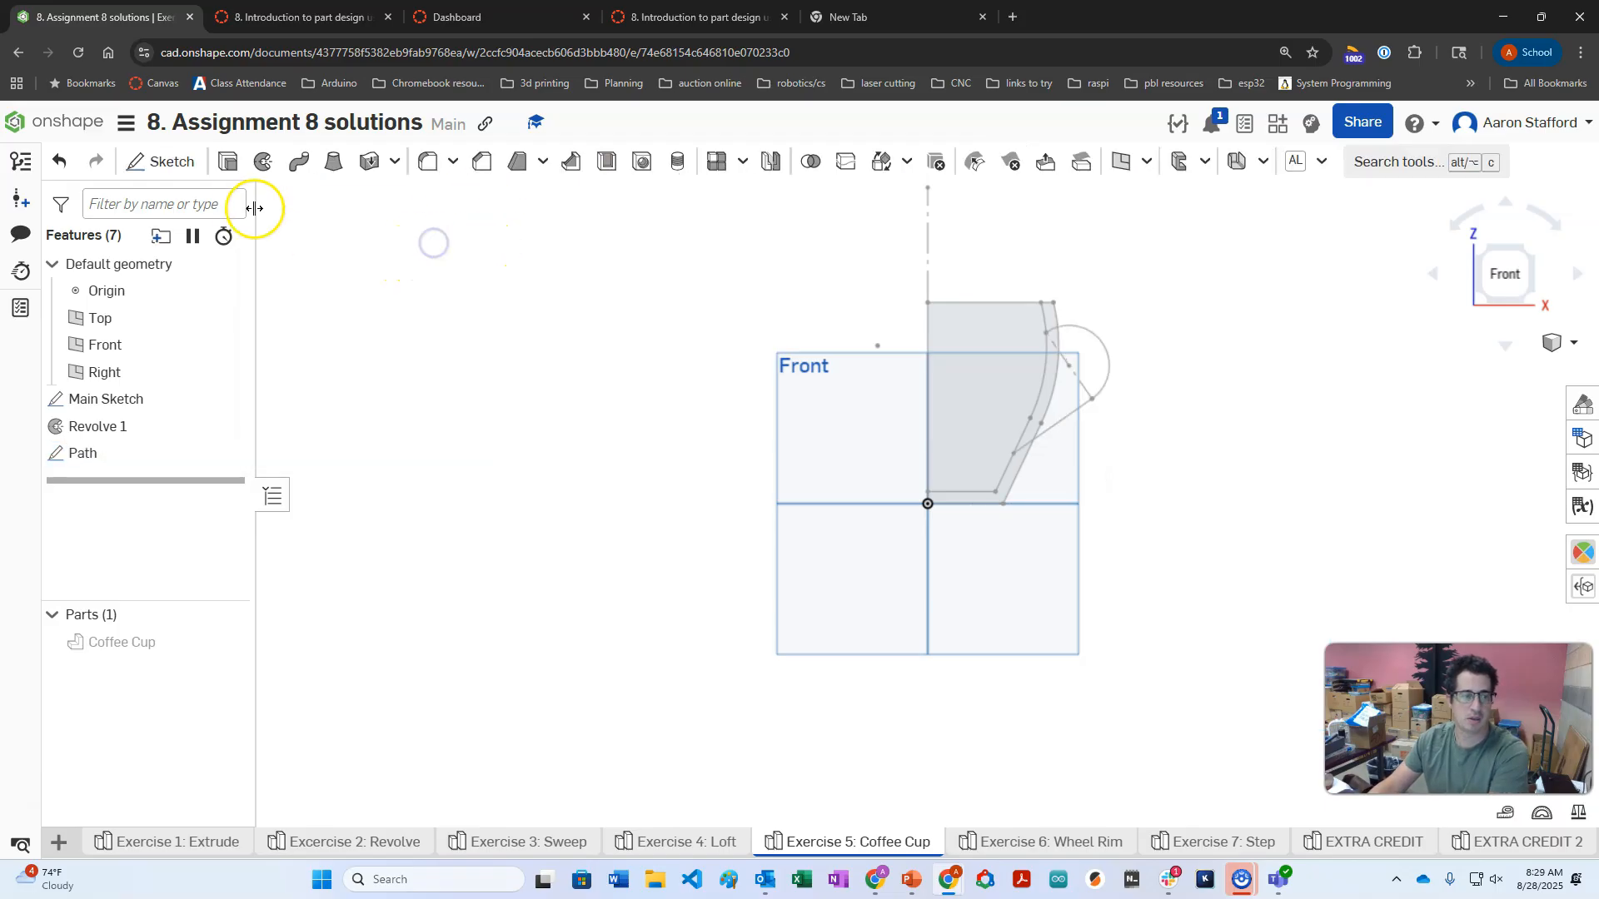
Create a Curve point plane through the lower endpoint of the handle path, using the slanted handle line as its curve.
left_click(173, 164)
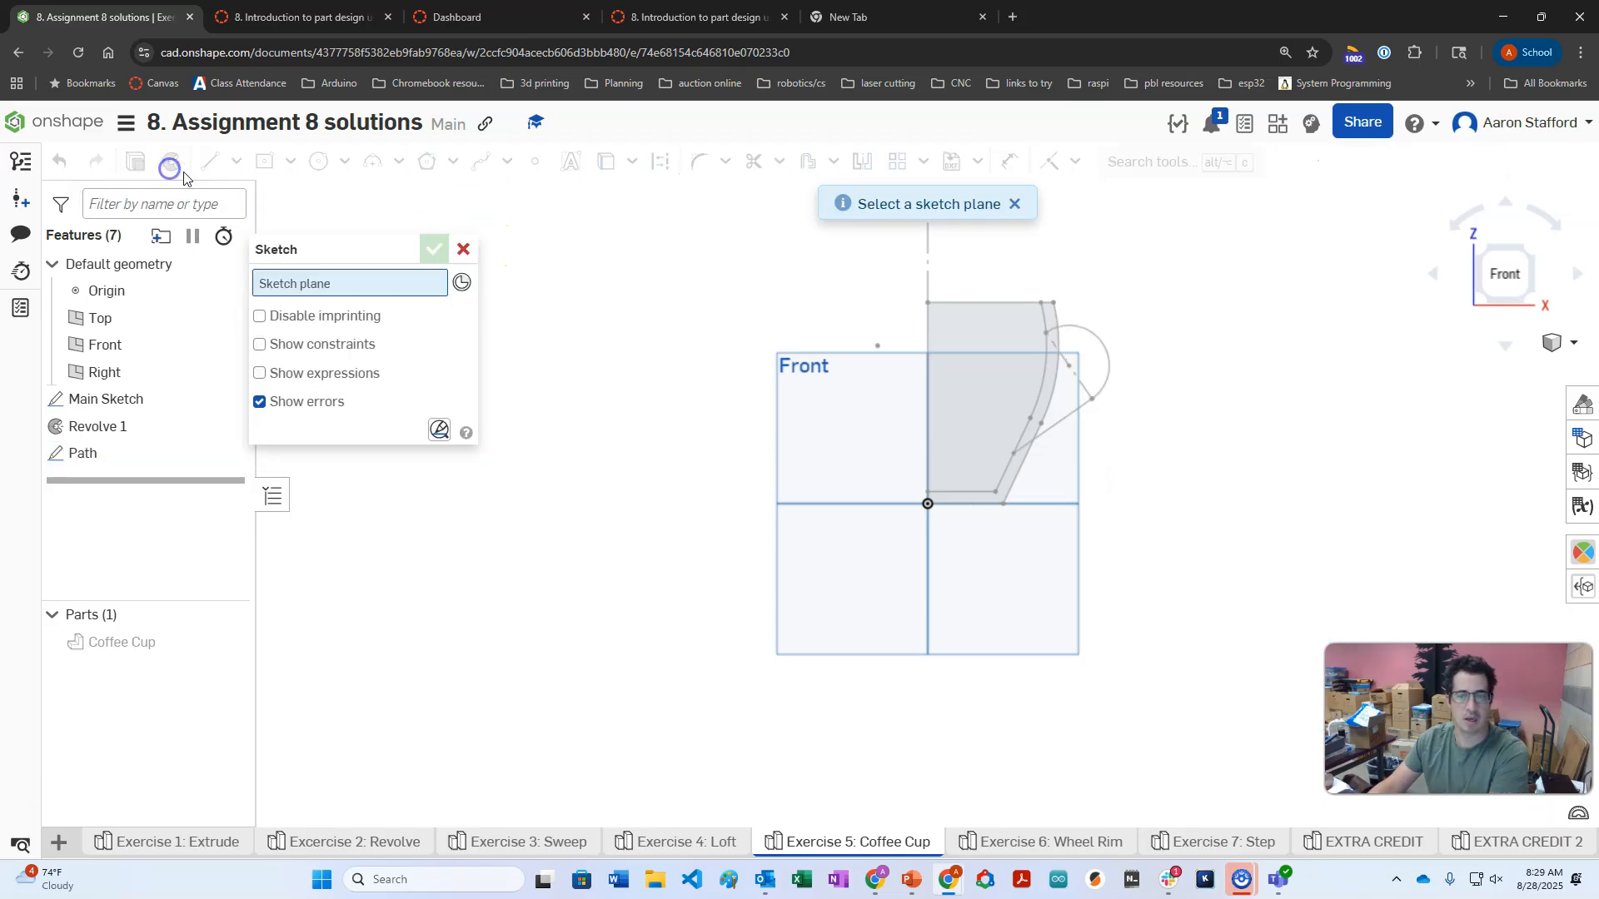
left_click(450, 252)
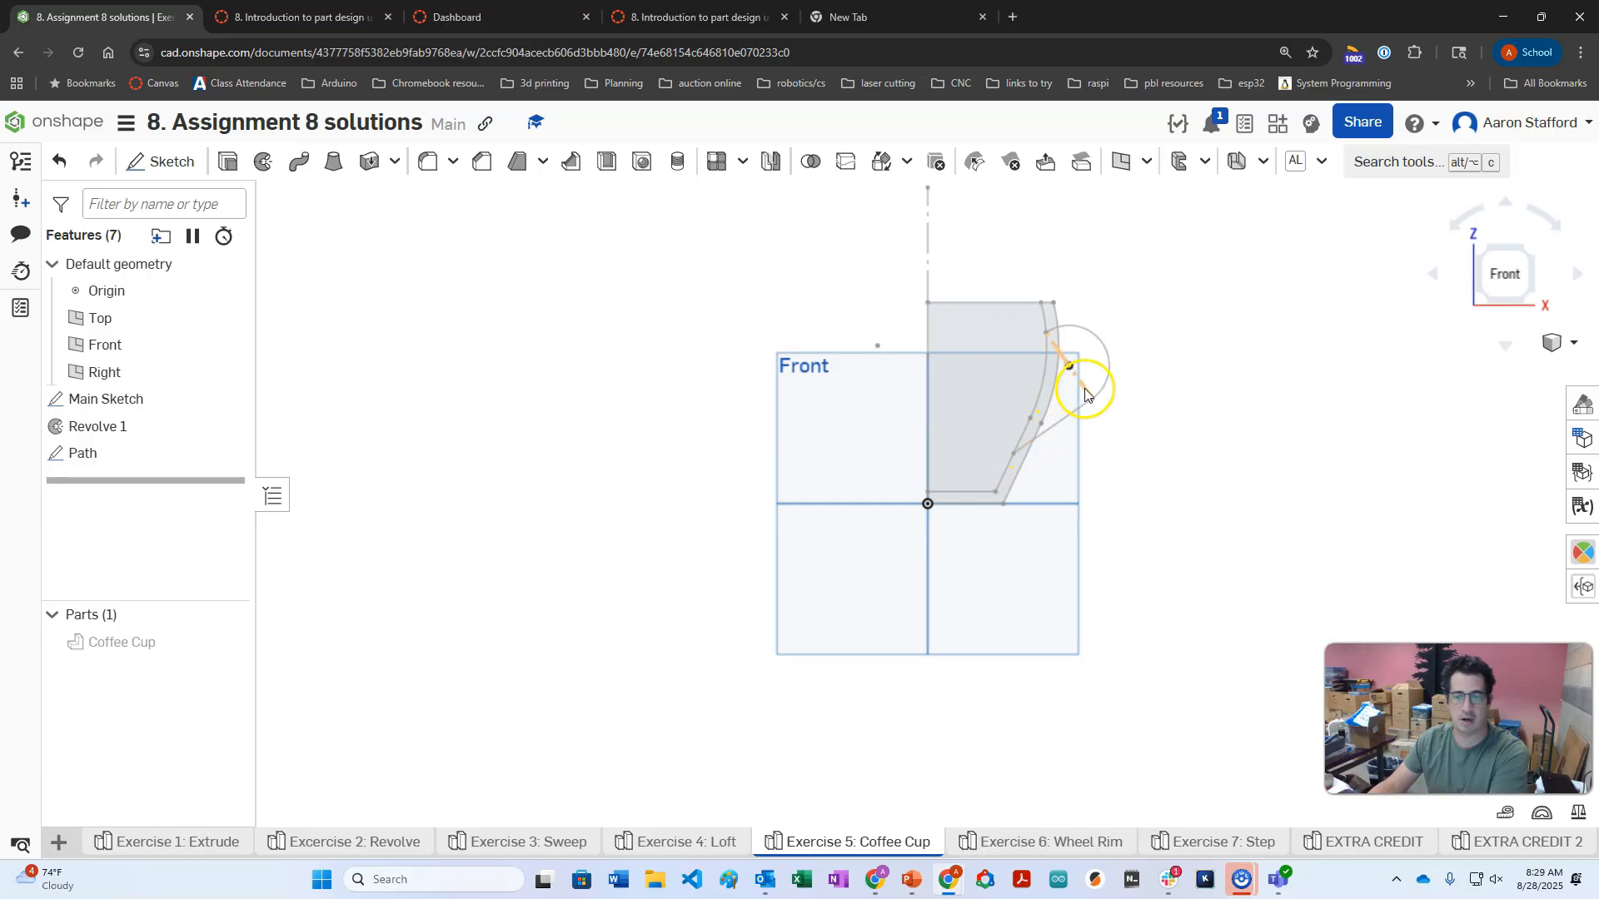
left_click(1121, 161)
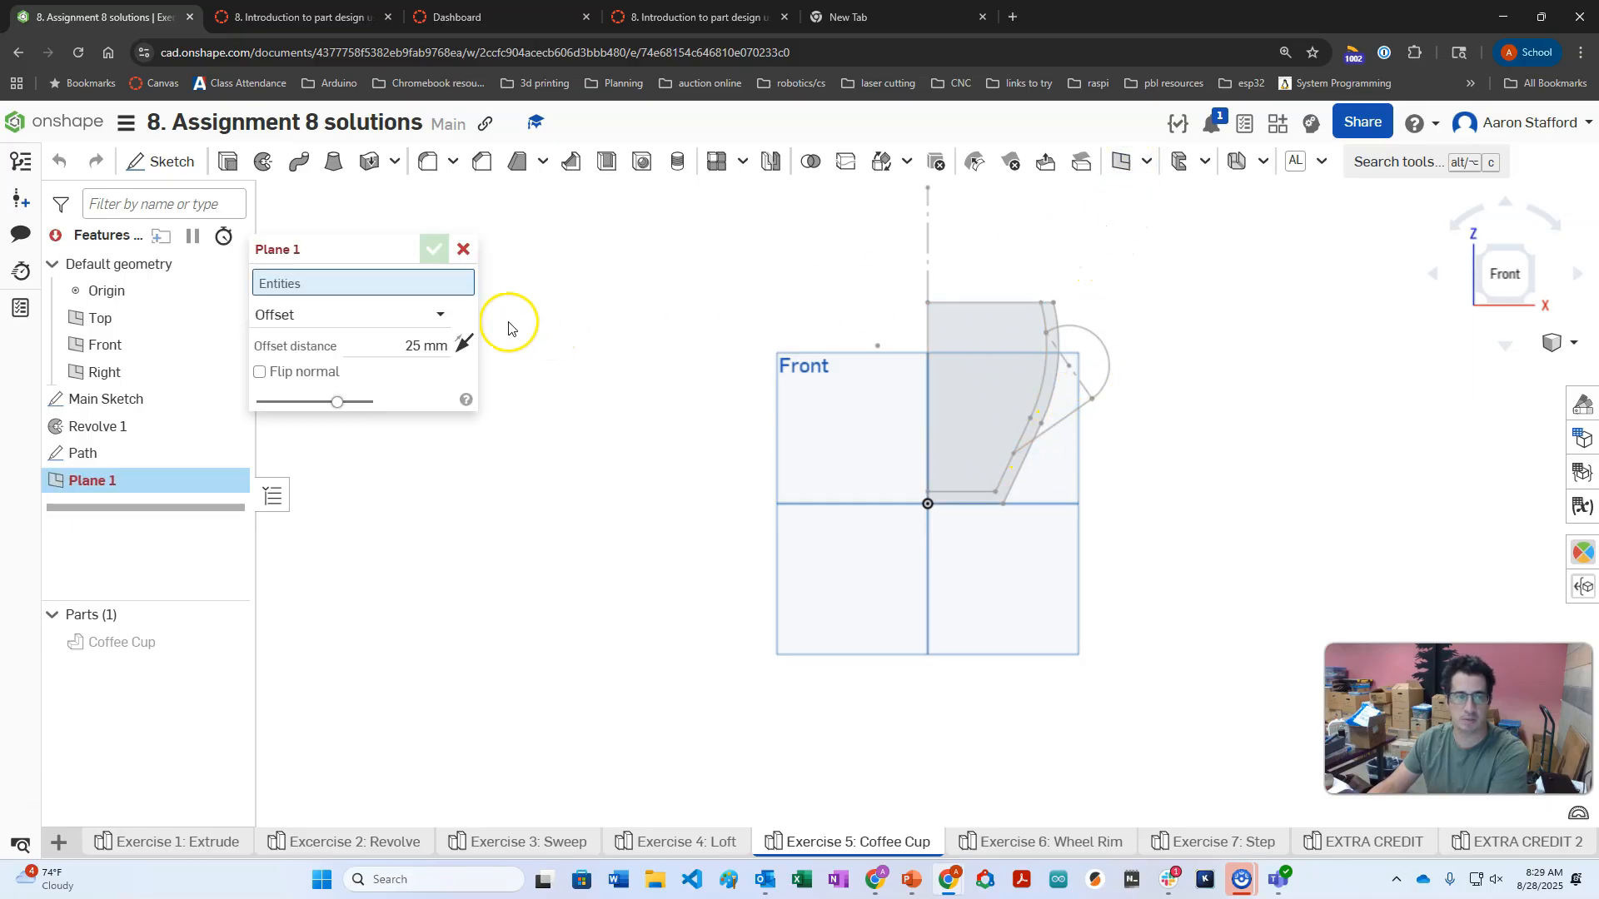
left_click(353, 315)
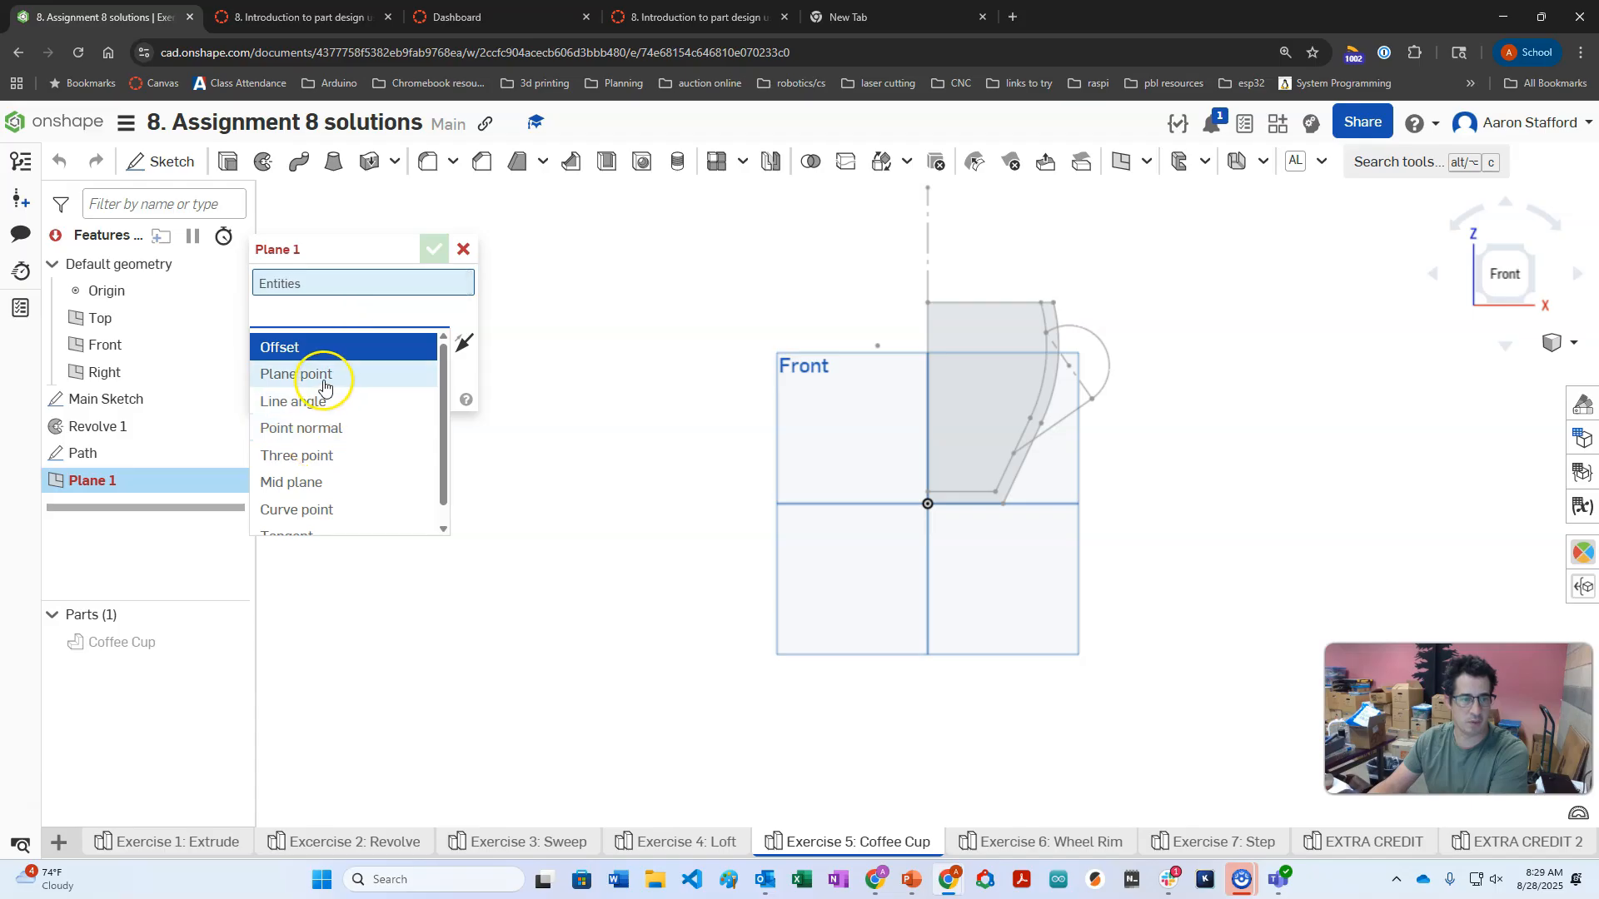
left_click(316, 508)
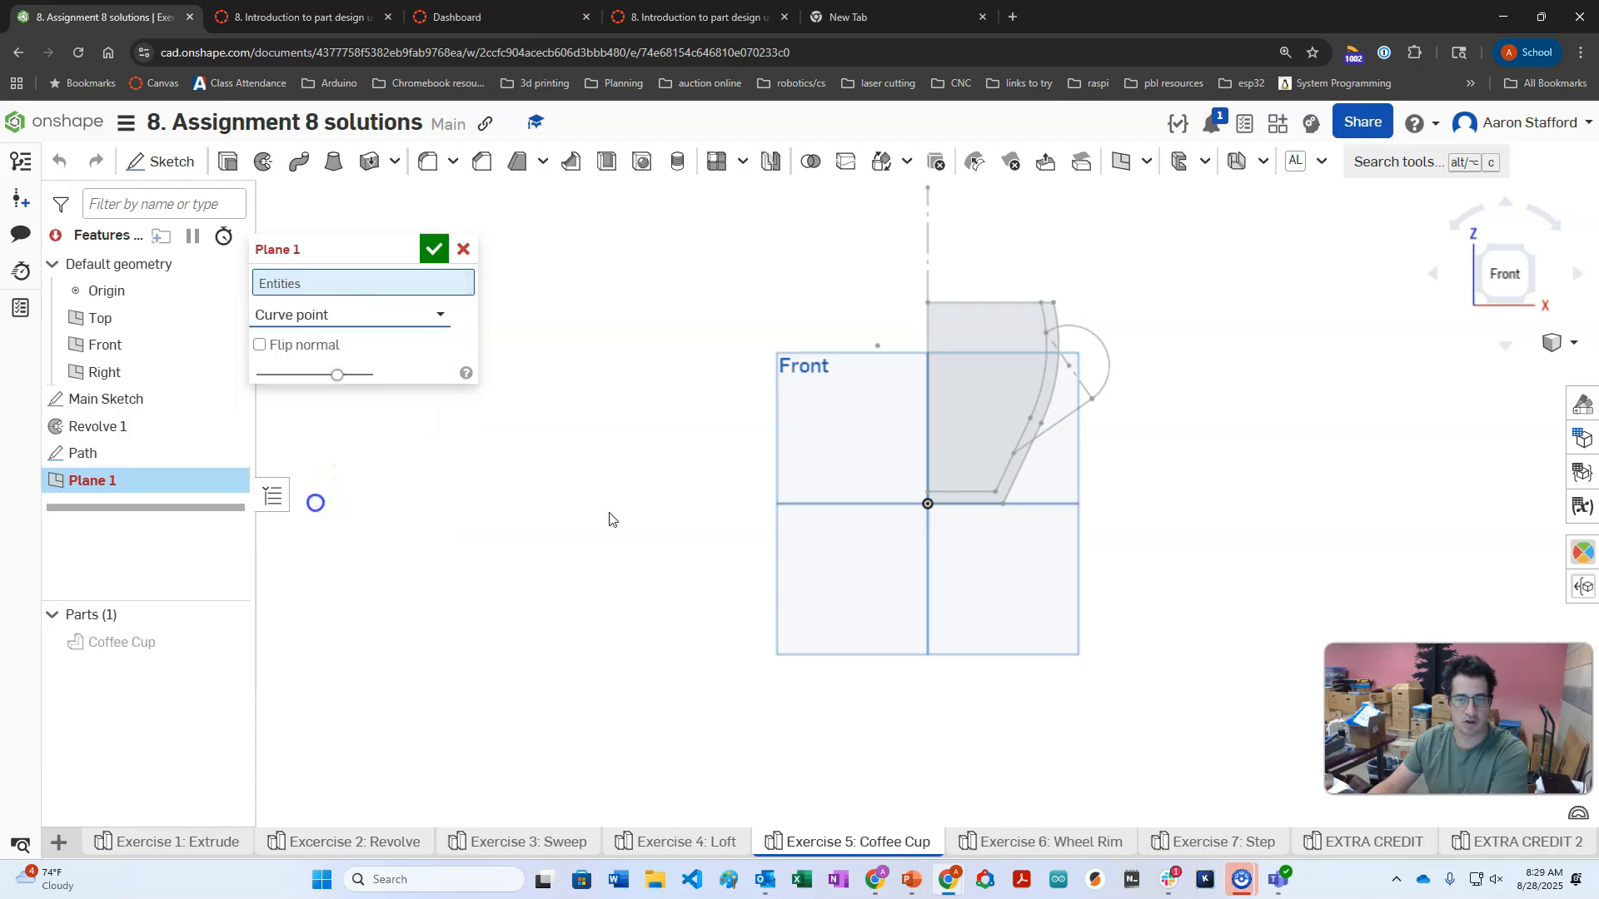
left_click(1016, 454)
scroll(1041, 463, "up", 5)
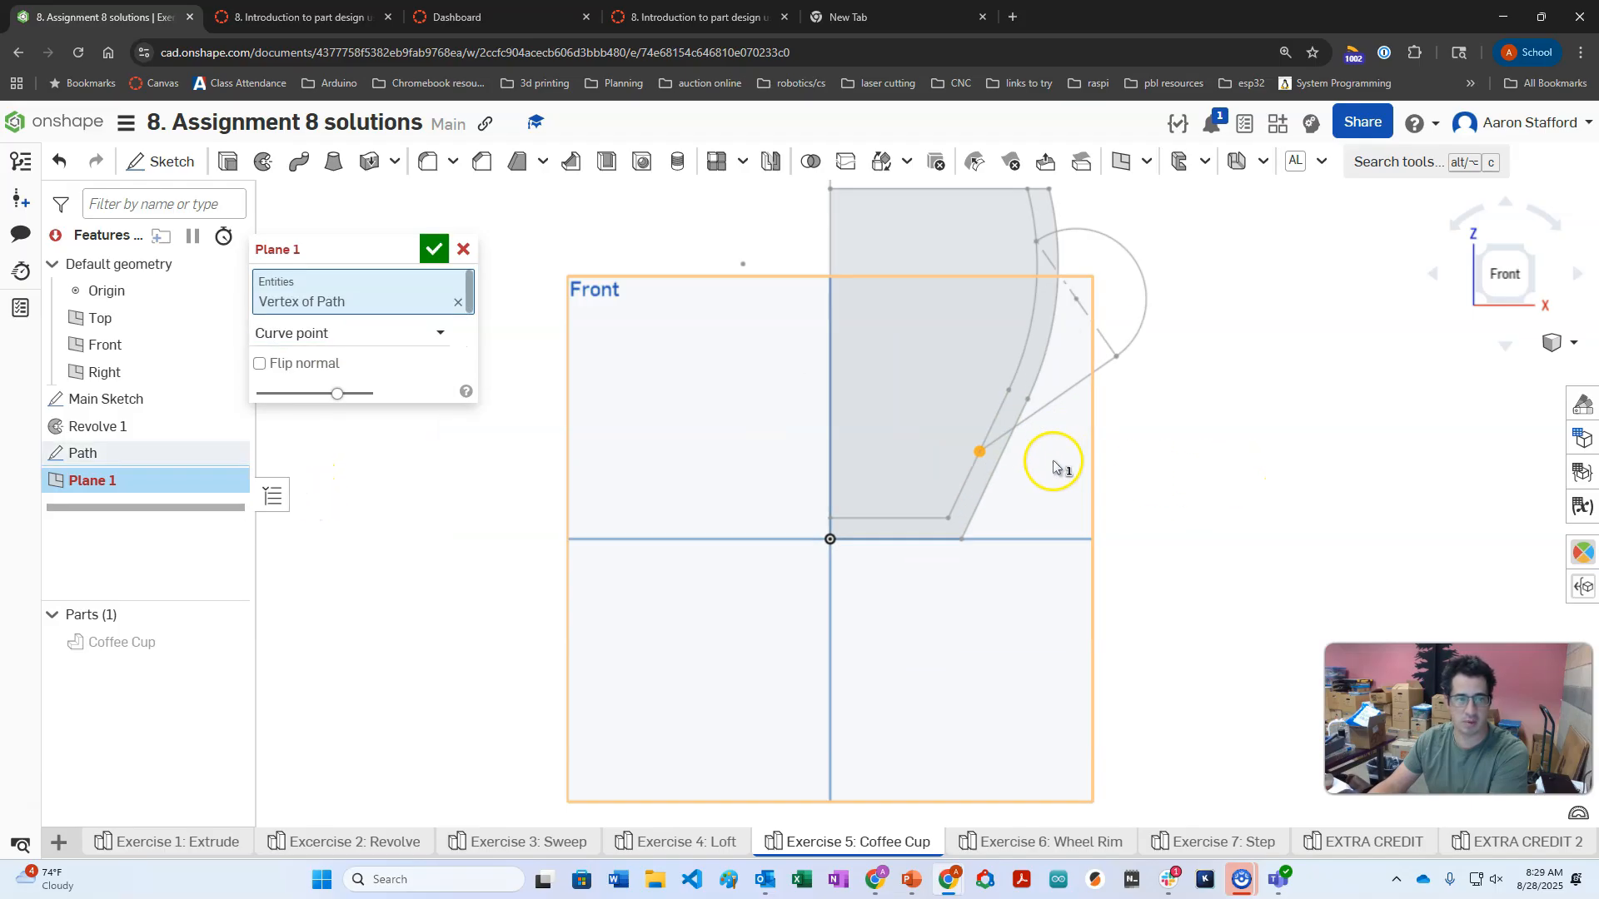
right_click_drag(1056, 463, 835, 542)
left_click(1034, 393)
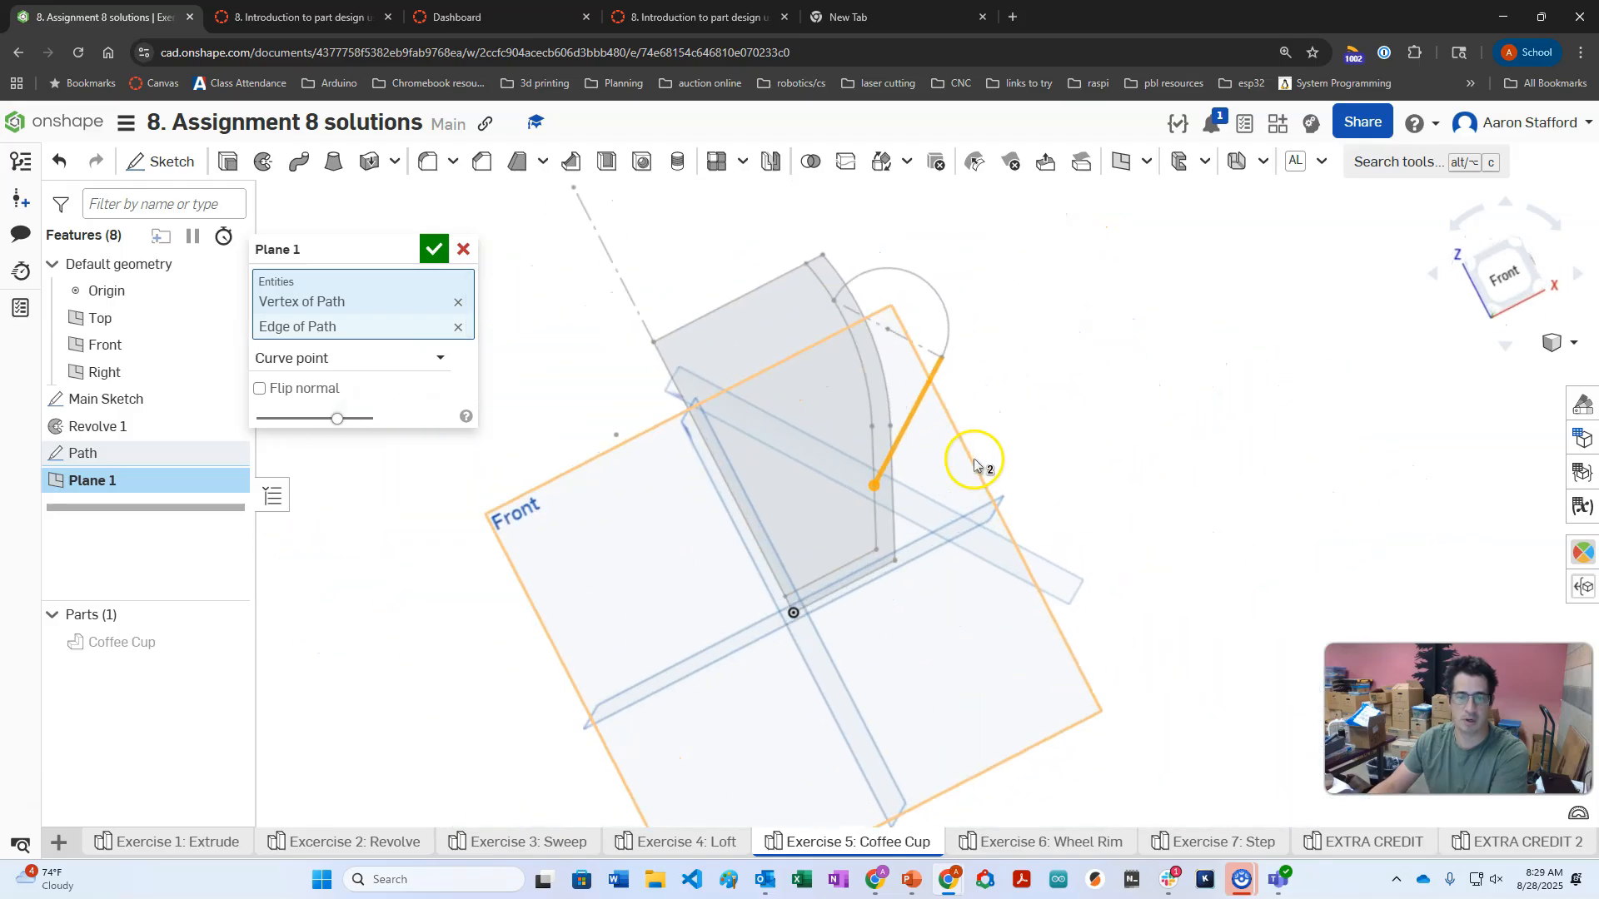
left_click(435, 249)
On the new plane, sketch an ellipse centred on the handle path's lower endpoint, about 34.5 mm along its major axis.
right_click_drag(1142, 314, 1105, 353)
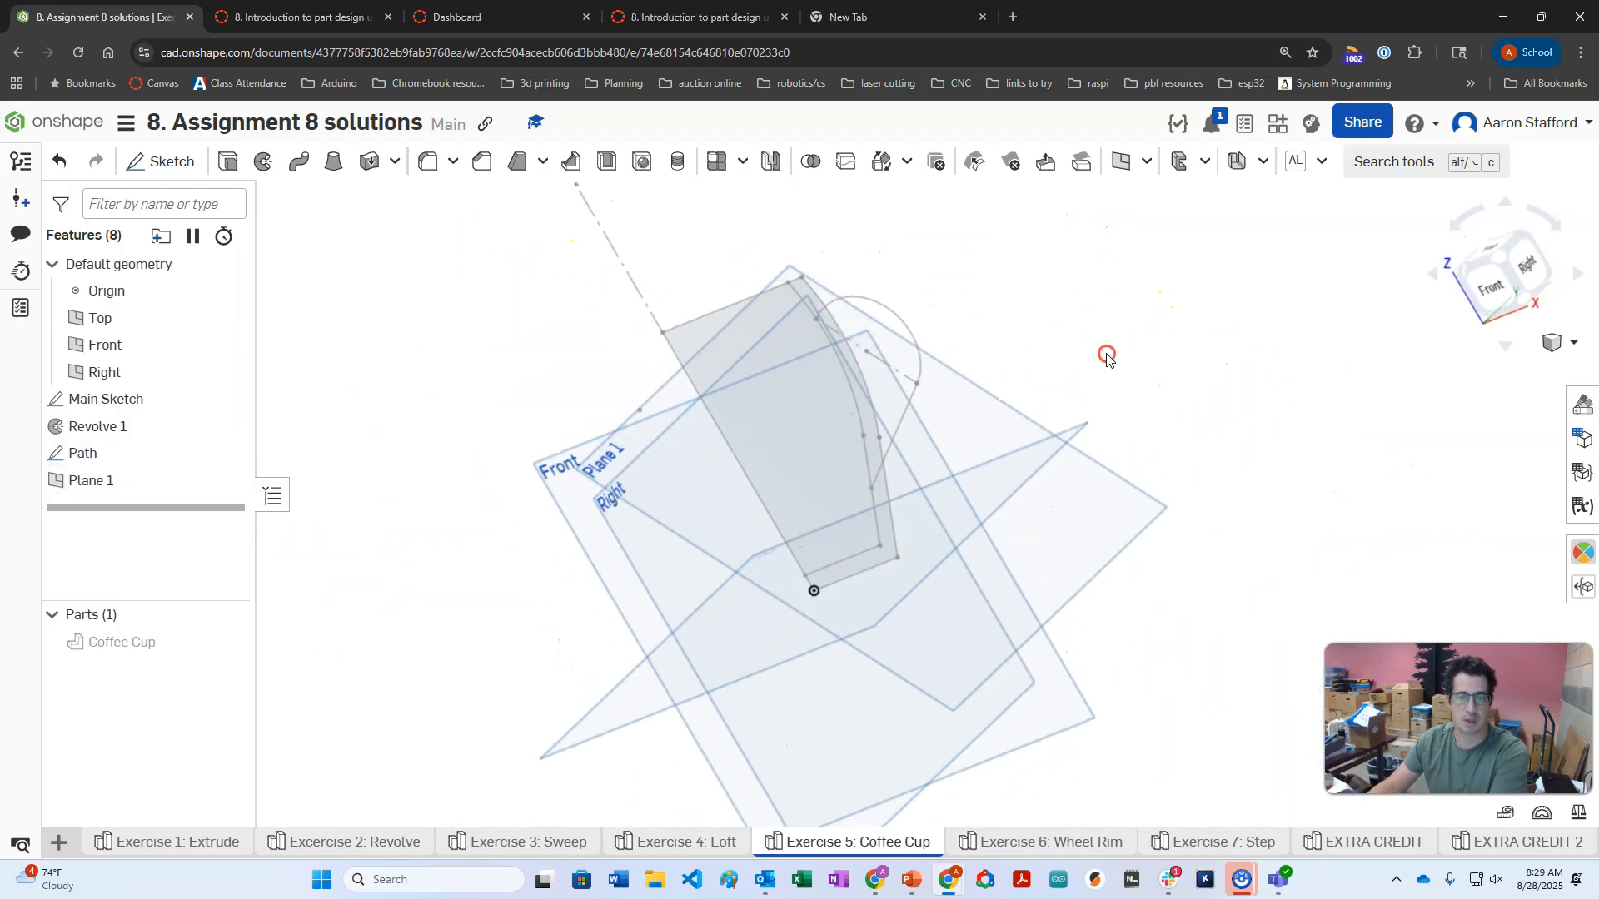
left_click(161, 150)
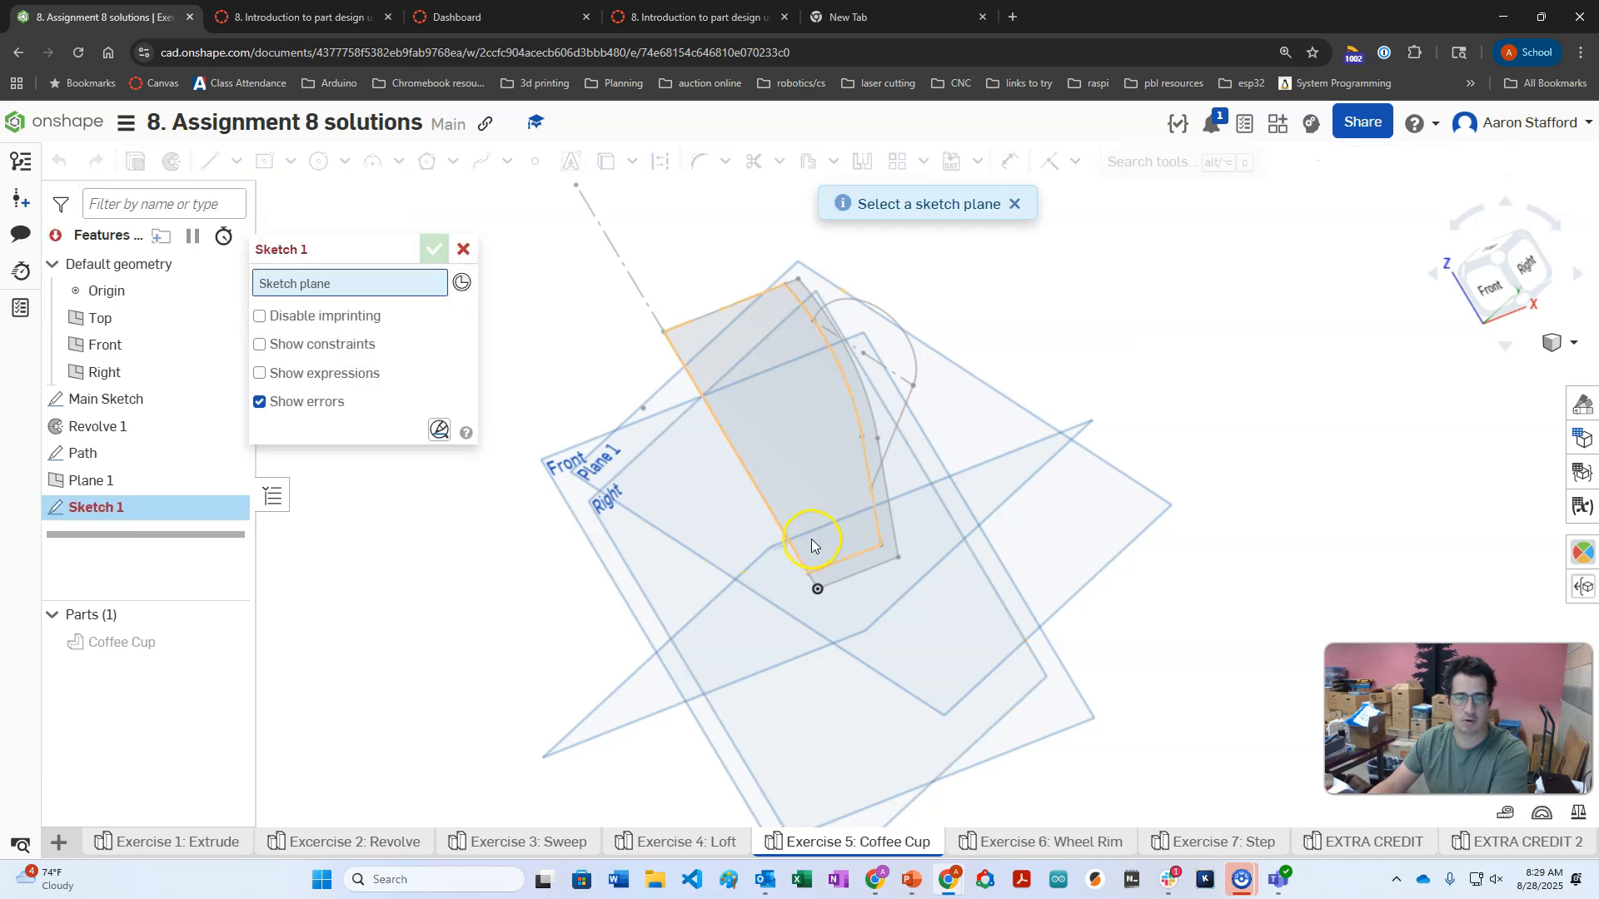
left_click(1053, 498)
right_click_drag(1042, 379, 1040, 392)
key("n")
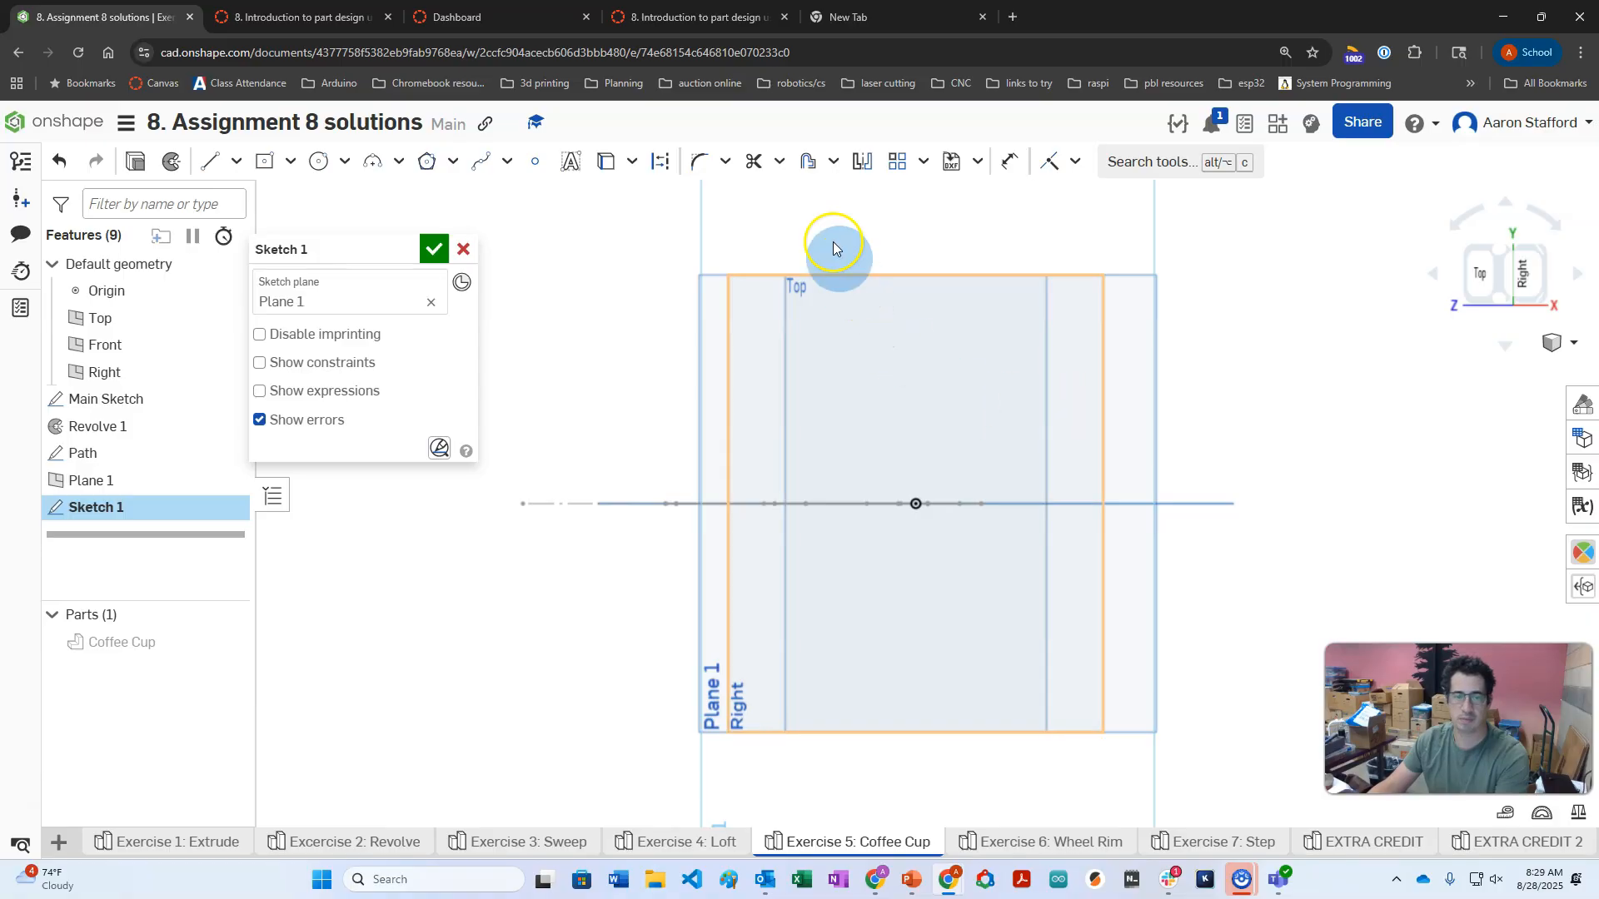
right_click_drag(852, 403, 862, 356)
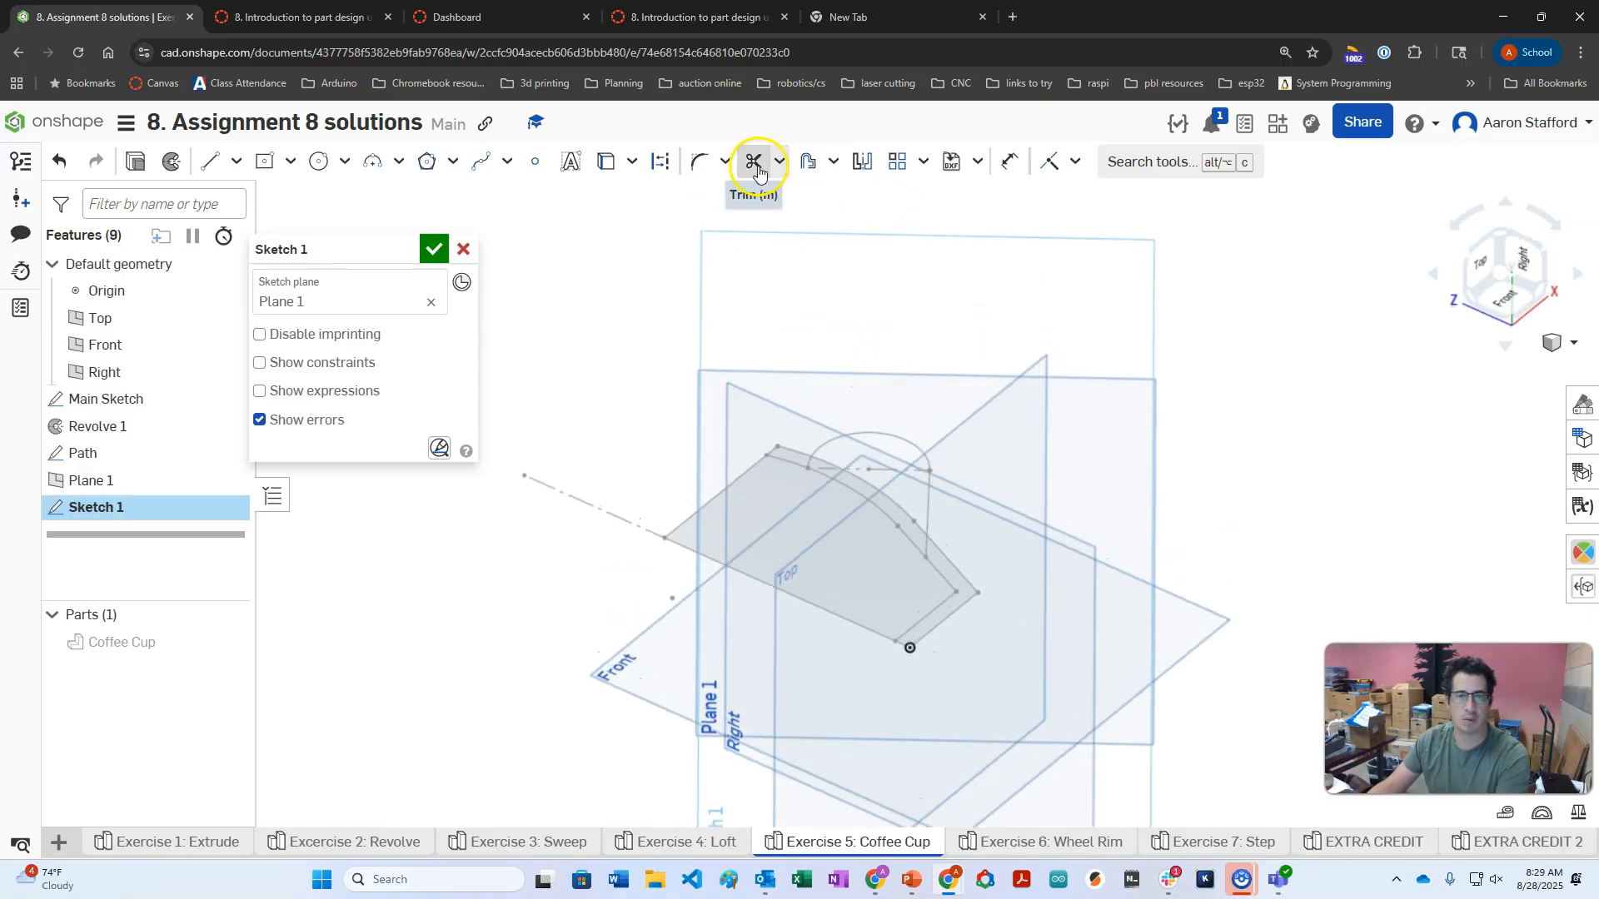
left_click(345, 163)
left_click(353, 265)
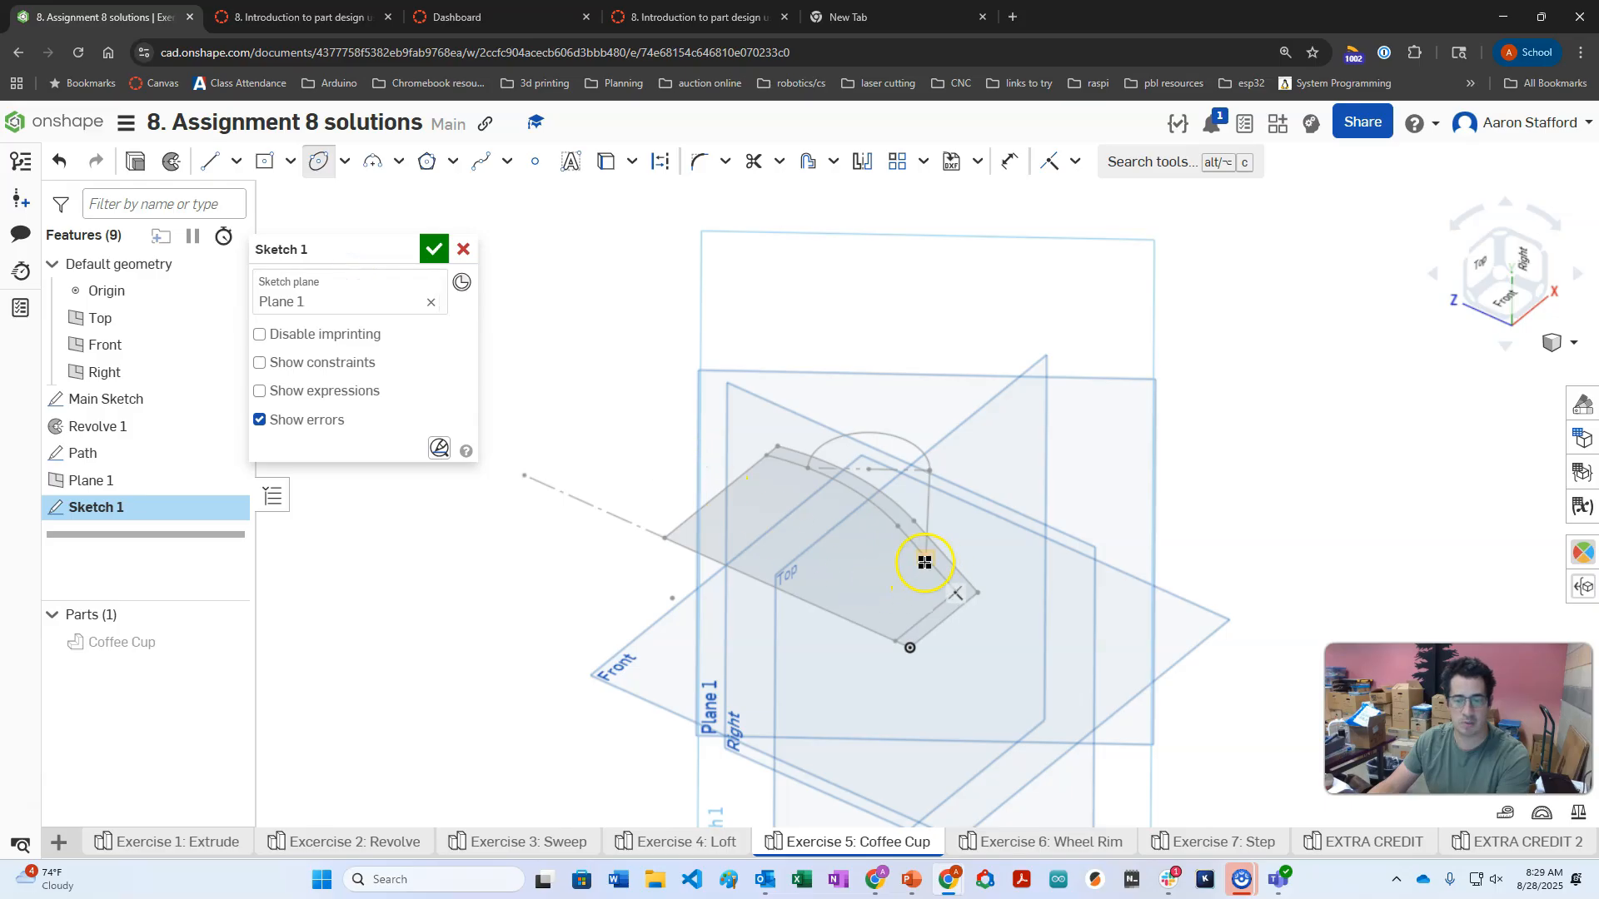
key("n")
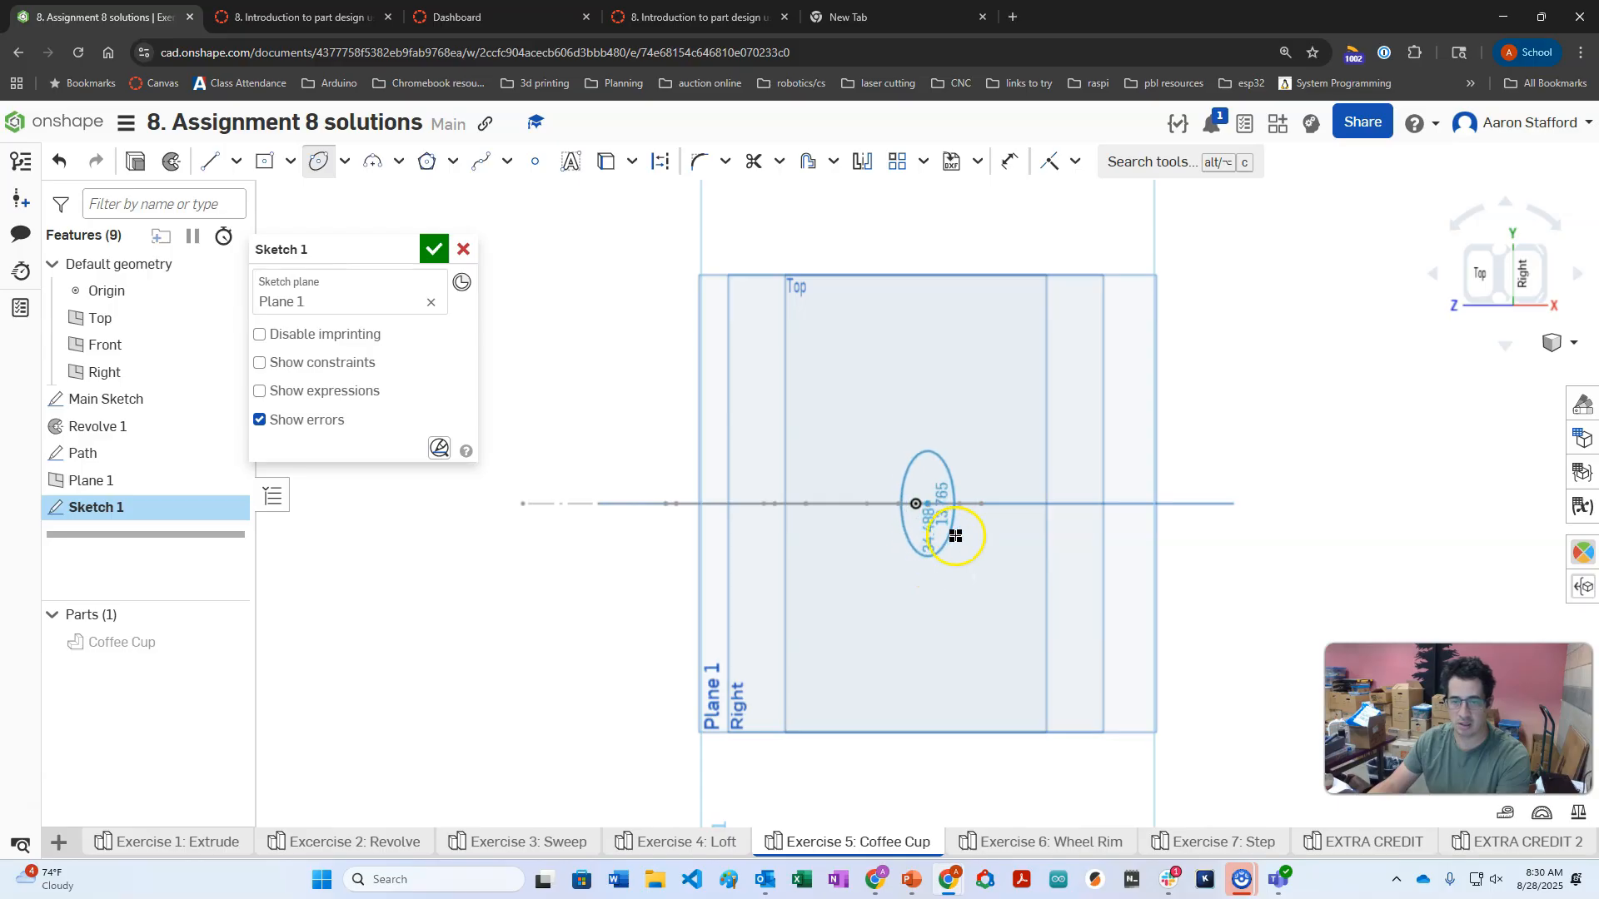
left_click(1489, 536)
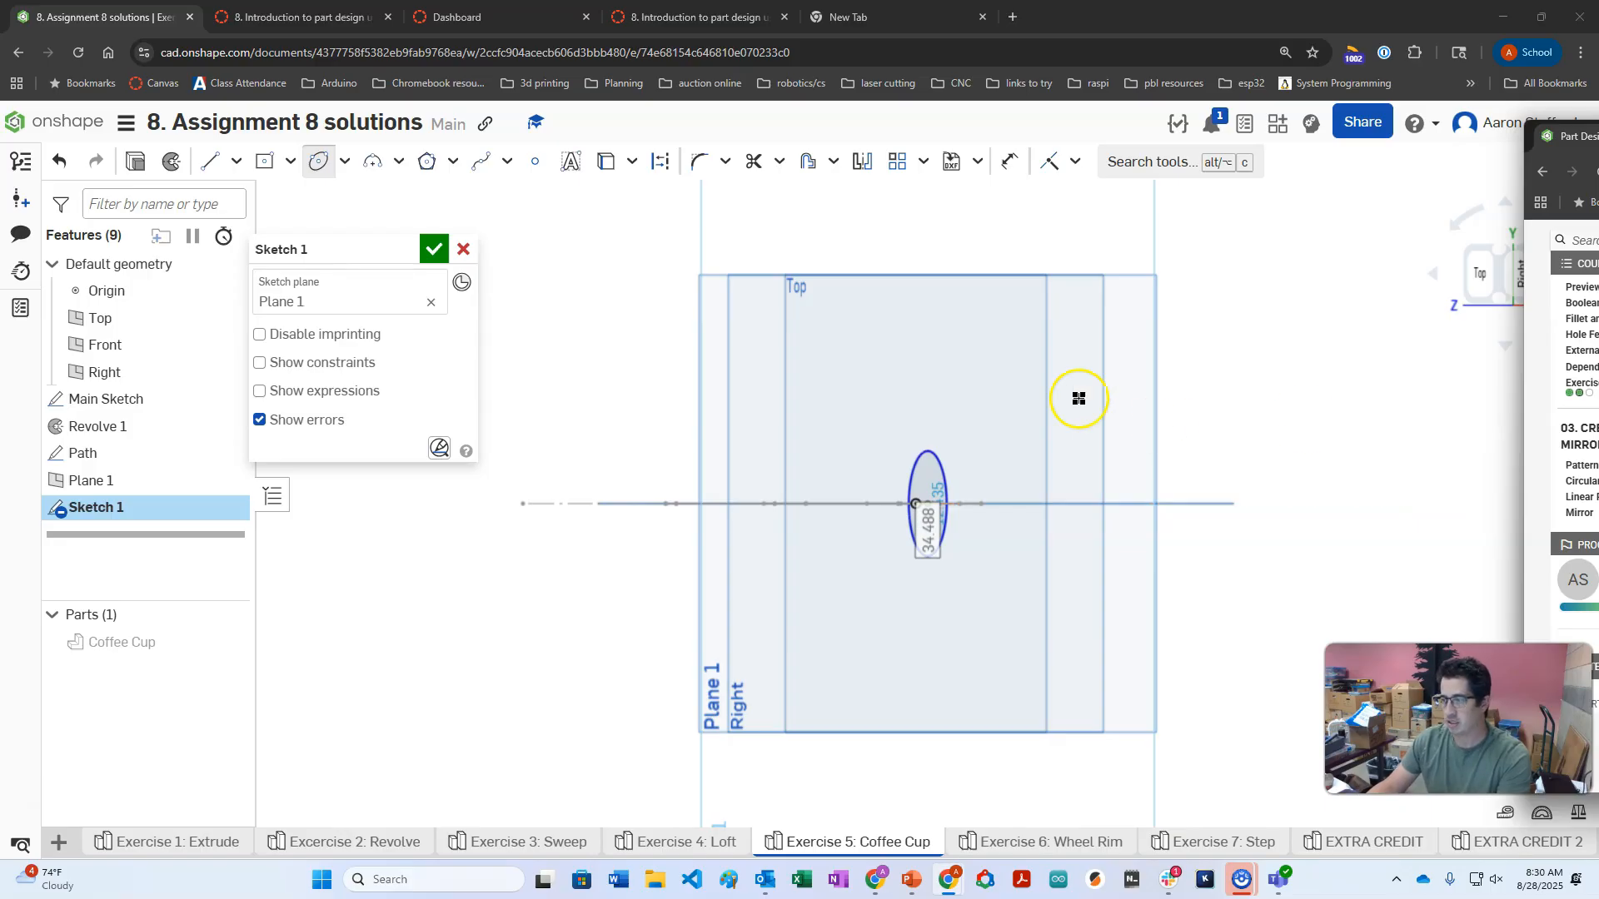
Dimension the ellipse's major axis to 14 mm.
left_click(1009, 162)
left_click(946, 473)
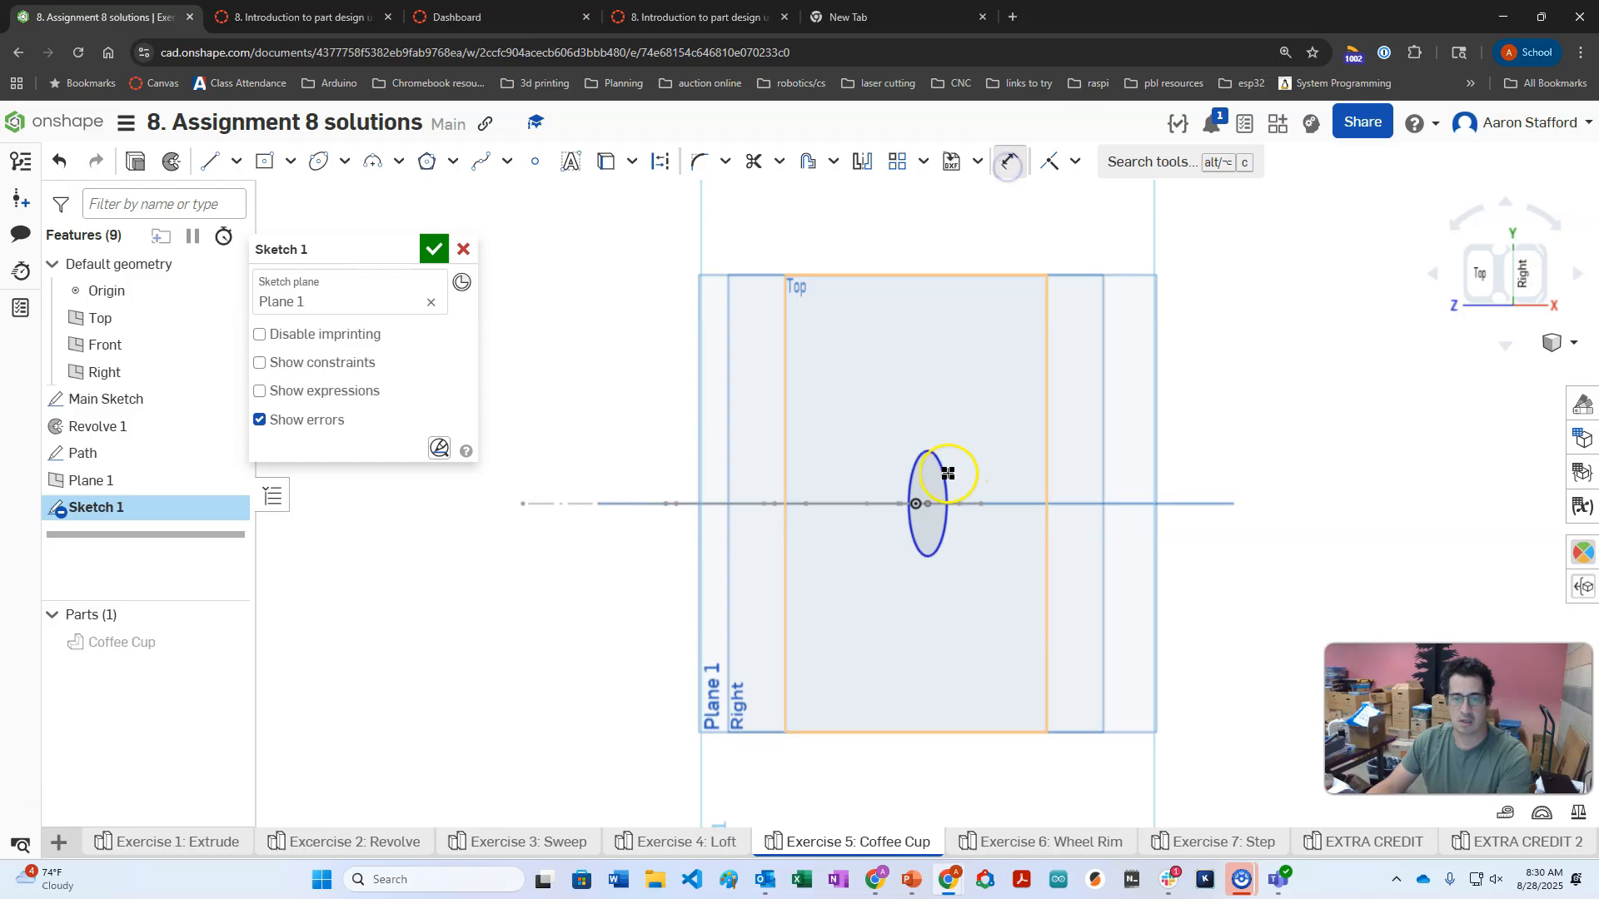
left_click(1005, 473)
type("14")
key("Return")
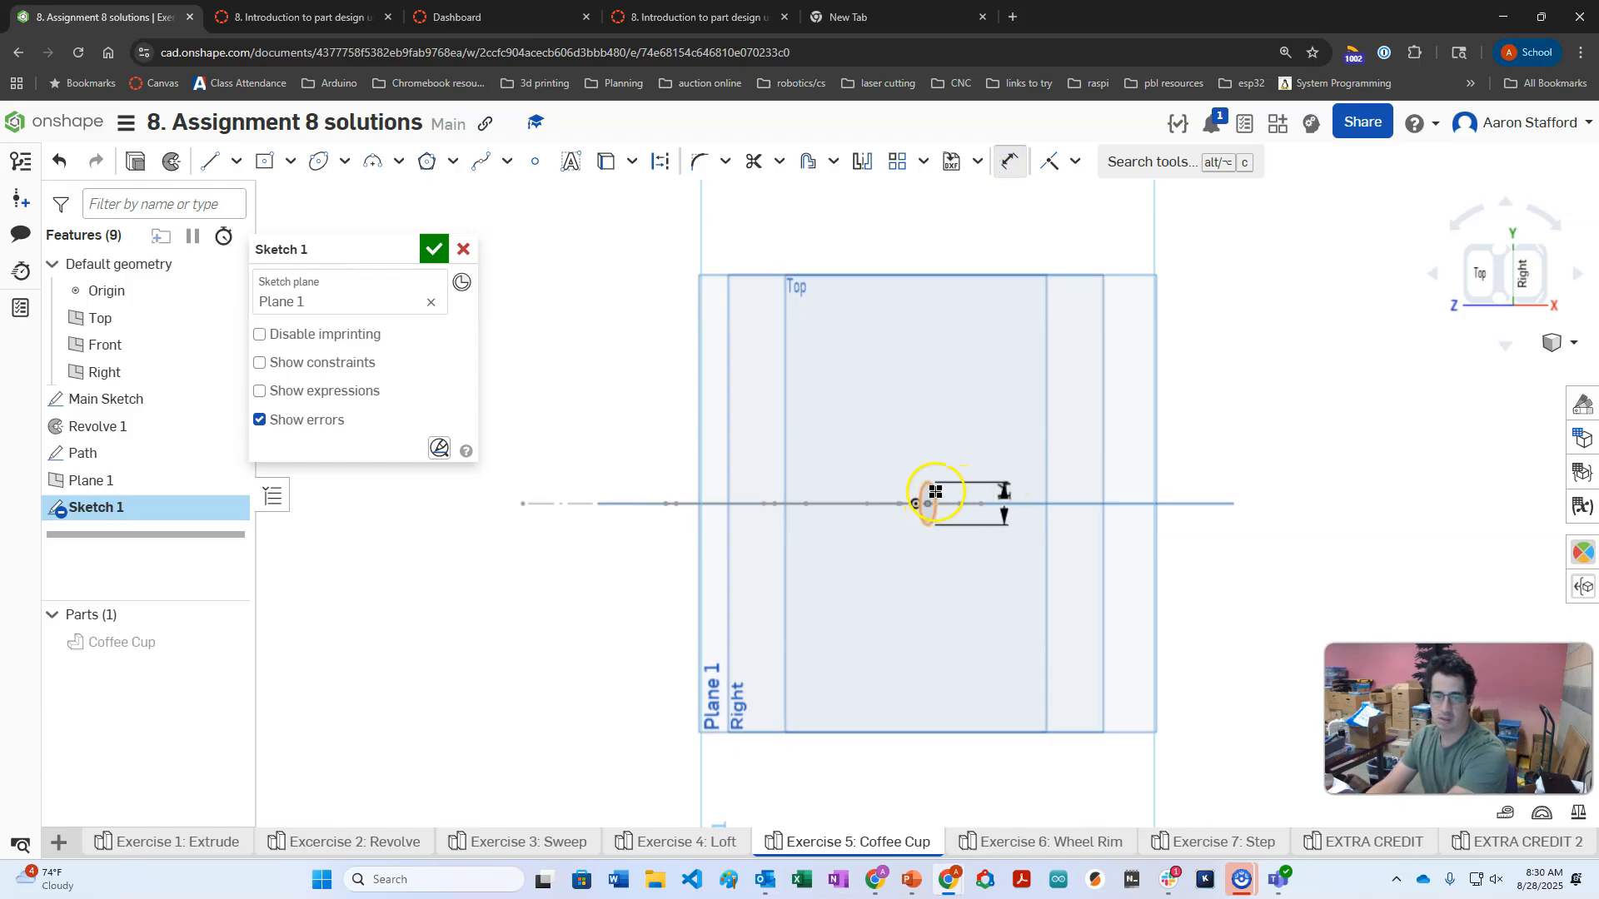
Dimension the ellipse's minor axis to 10 mm and finish the sketch.
left_click(935, 491)
left_click(928, 436)
type("10")
key("Return")
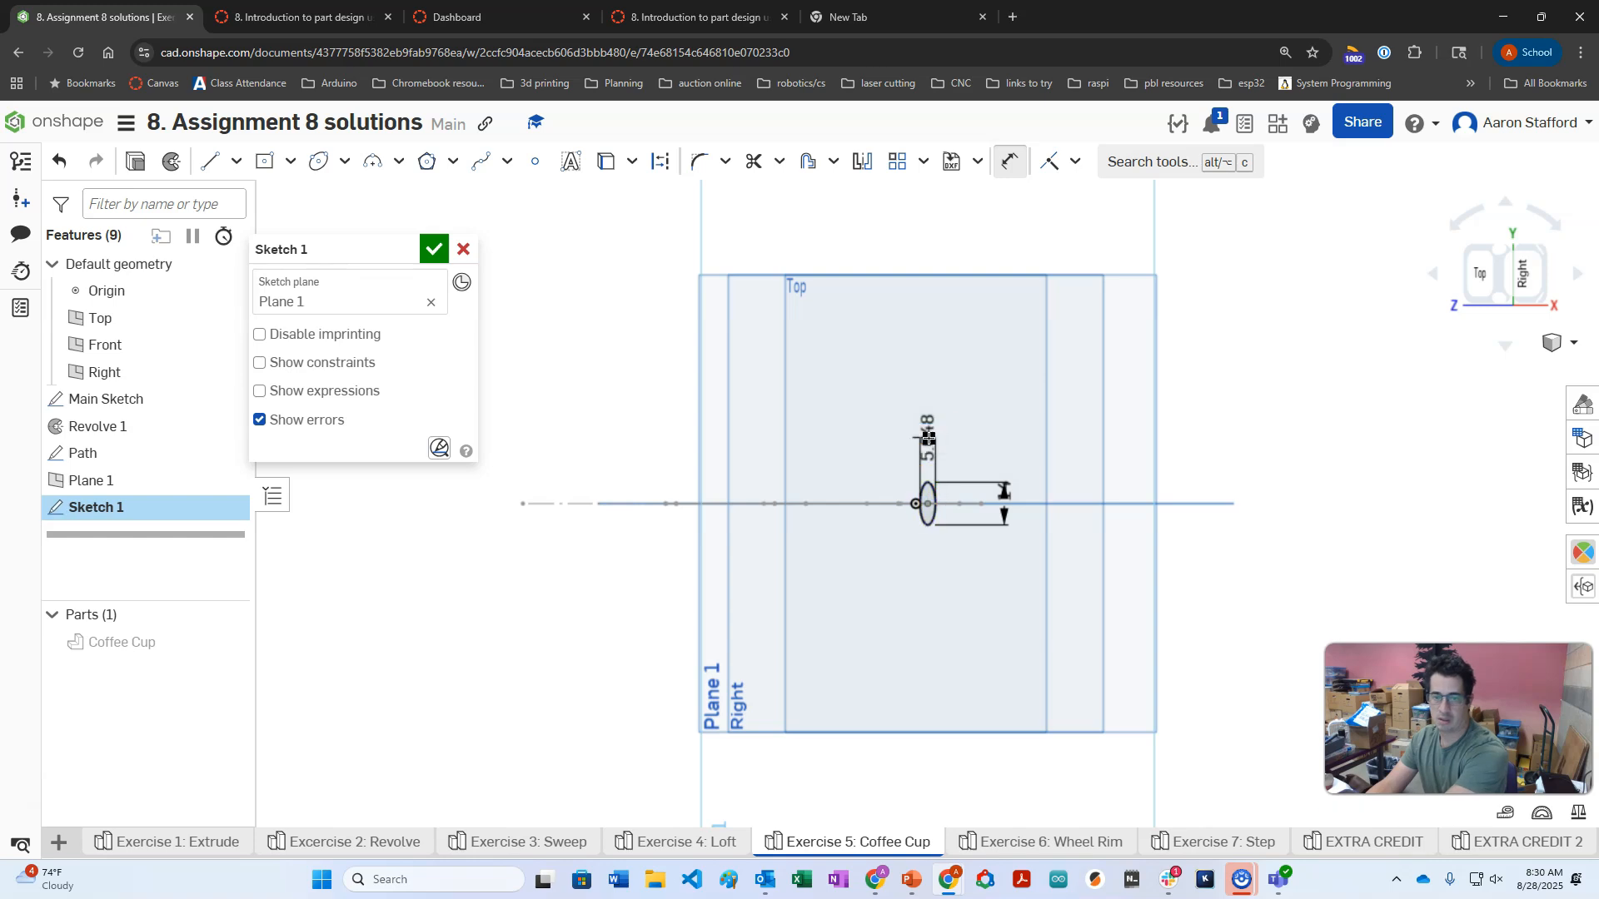
left_click(434, 249)
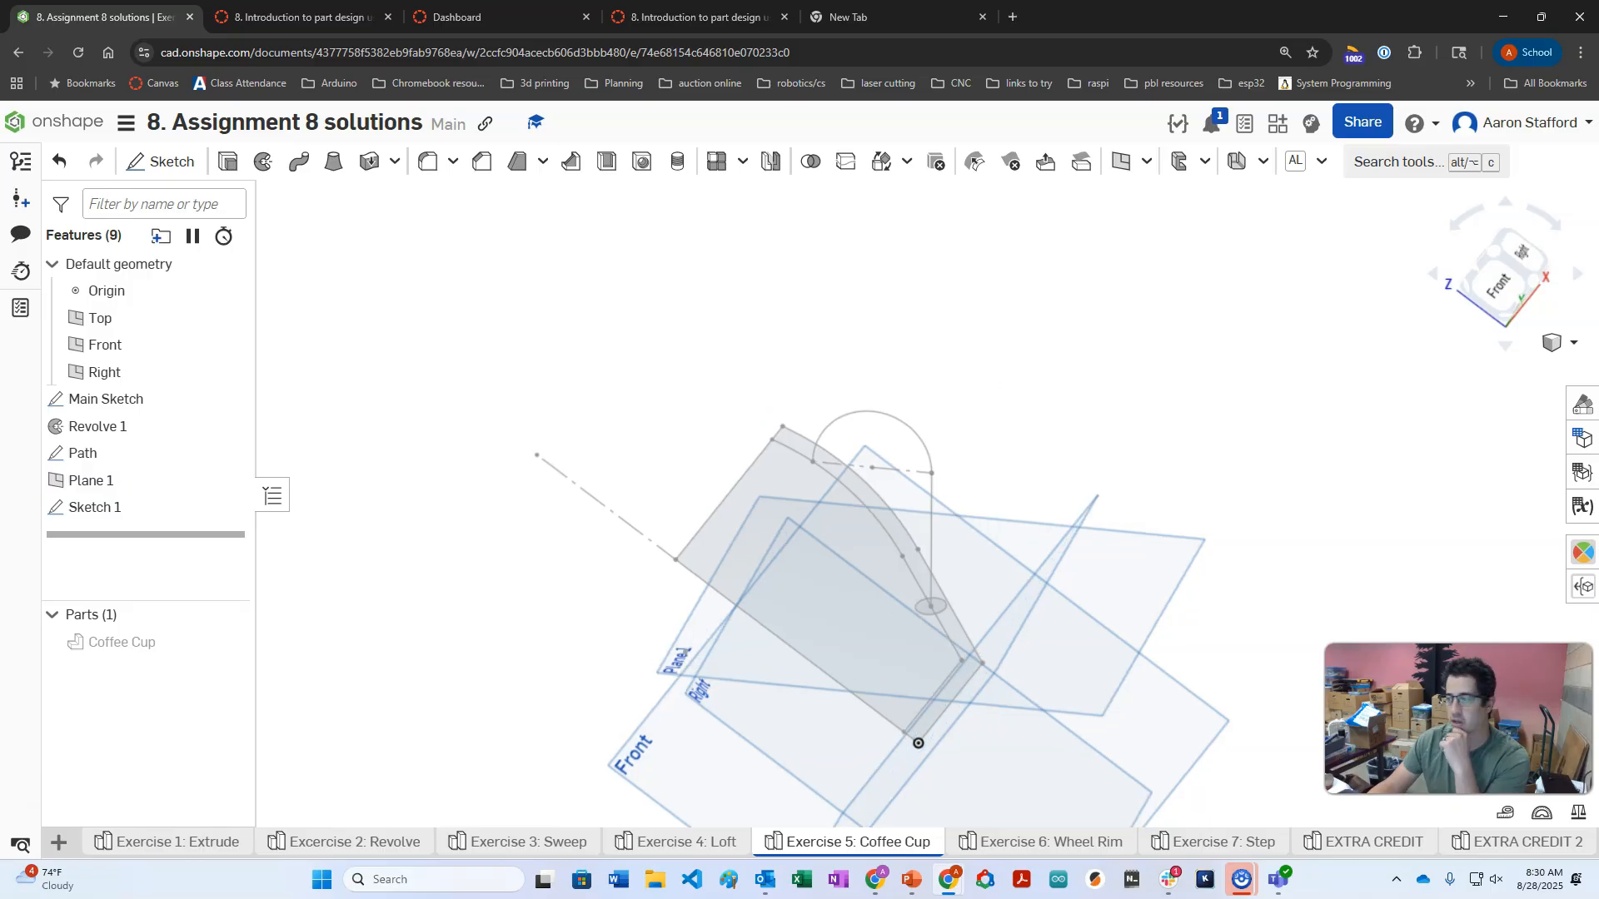
Rename the ellipse sketch as profile and close it.
key("alt+Tab")
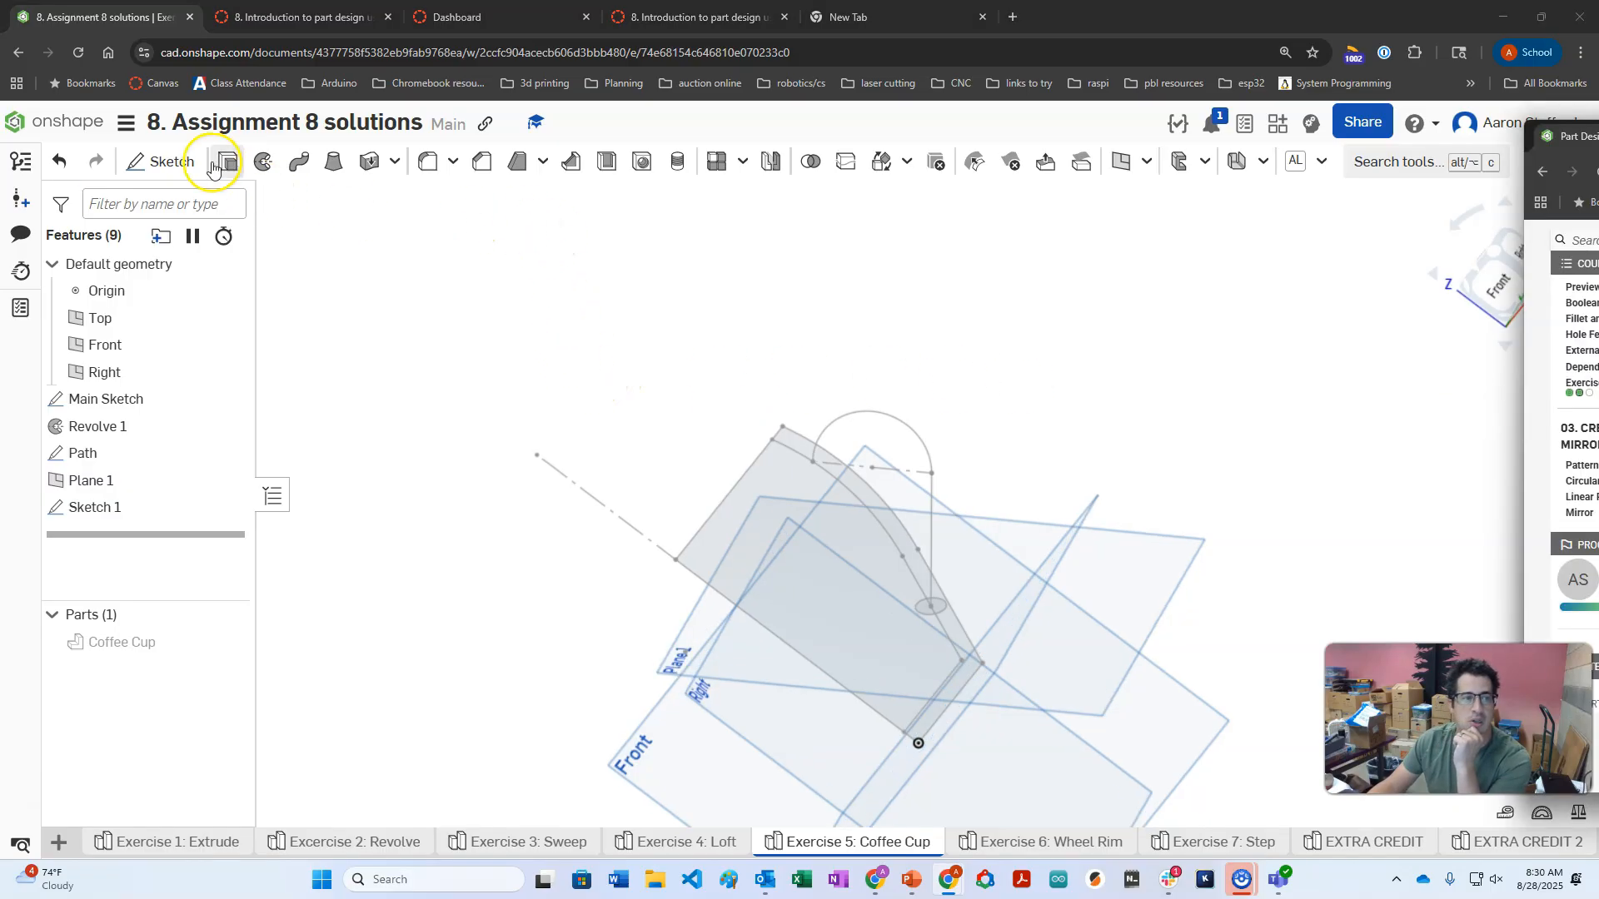
double_click(145, 507)
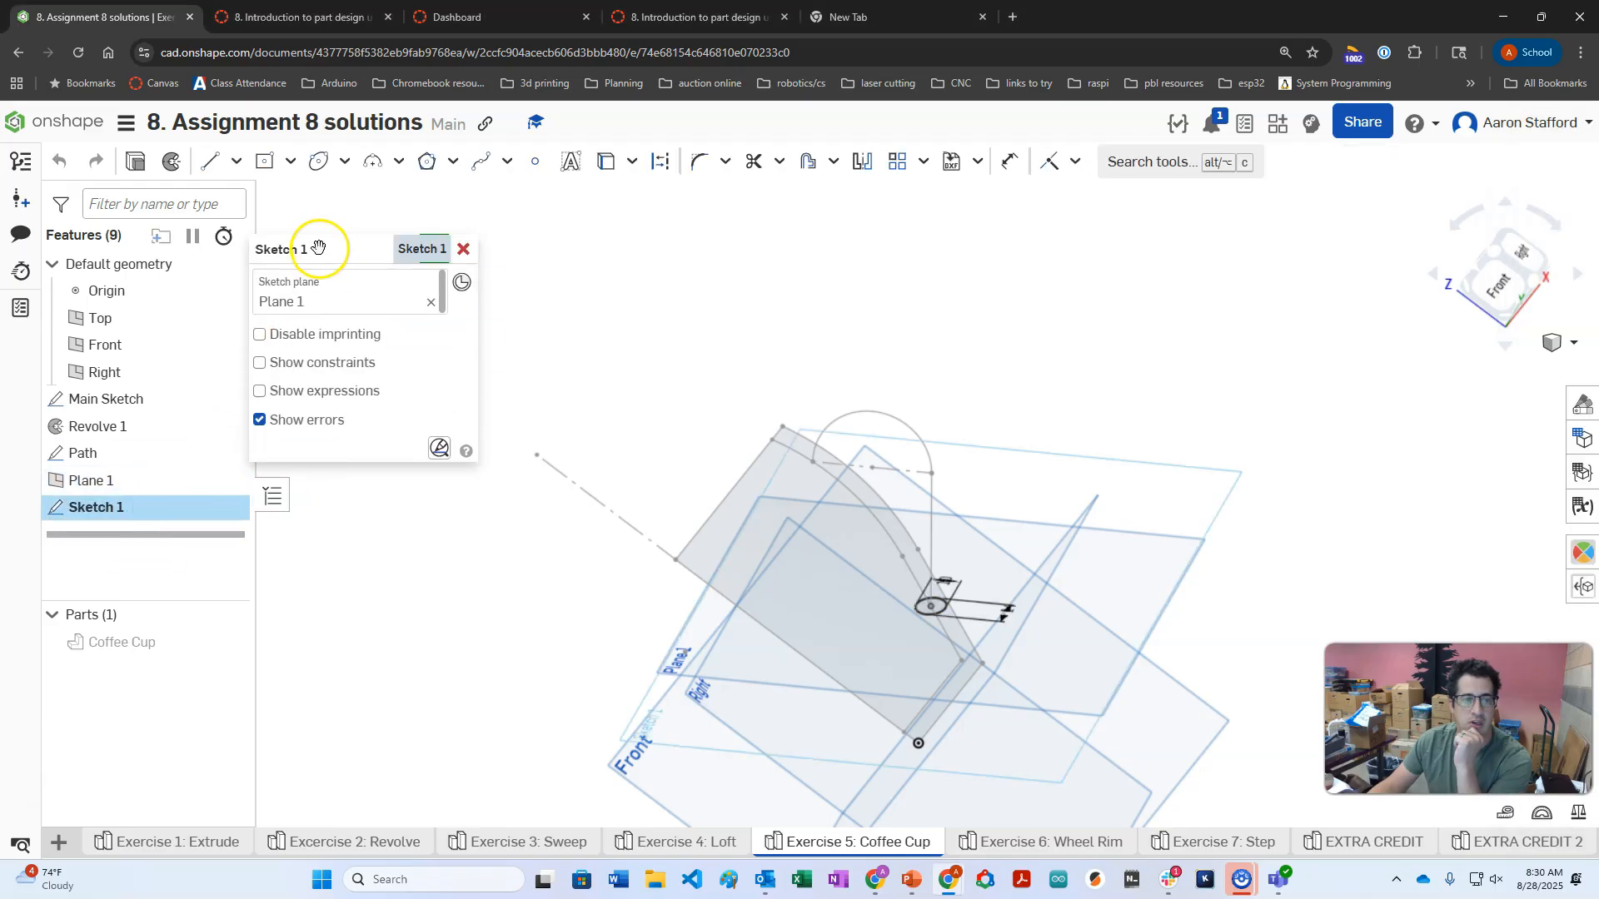
left_click(402, 254)
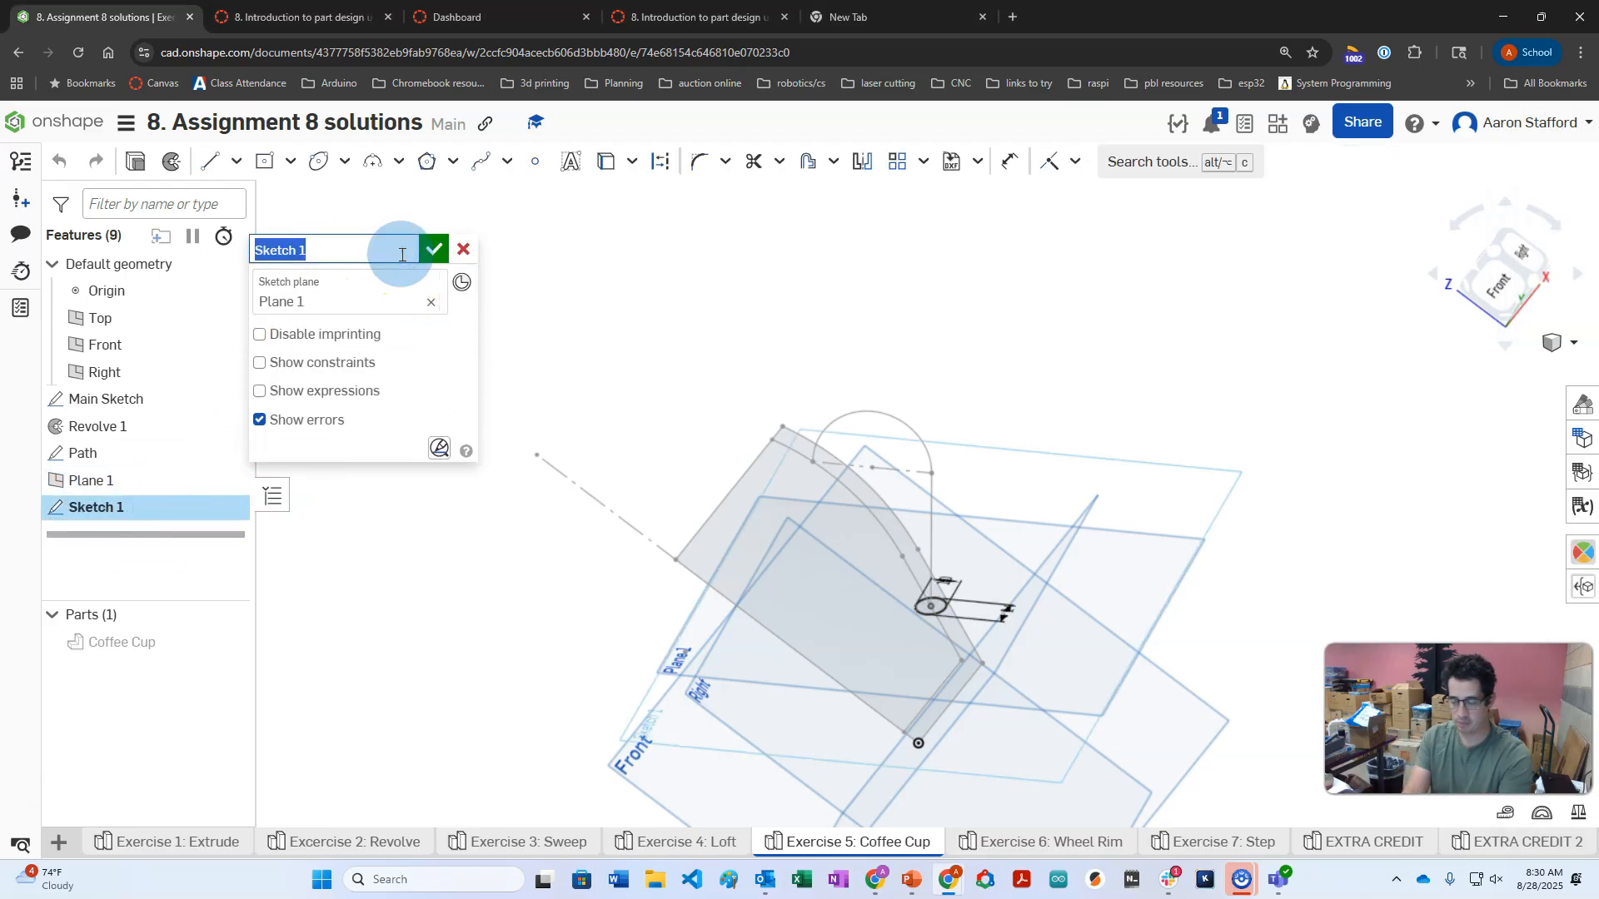
type("profile")
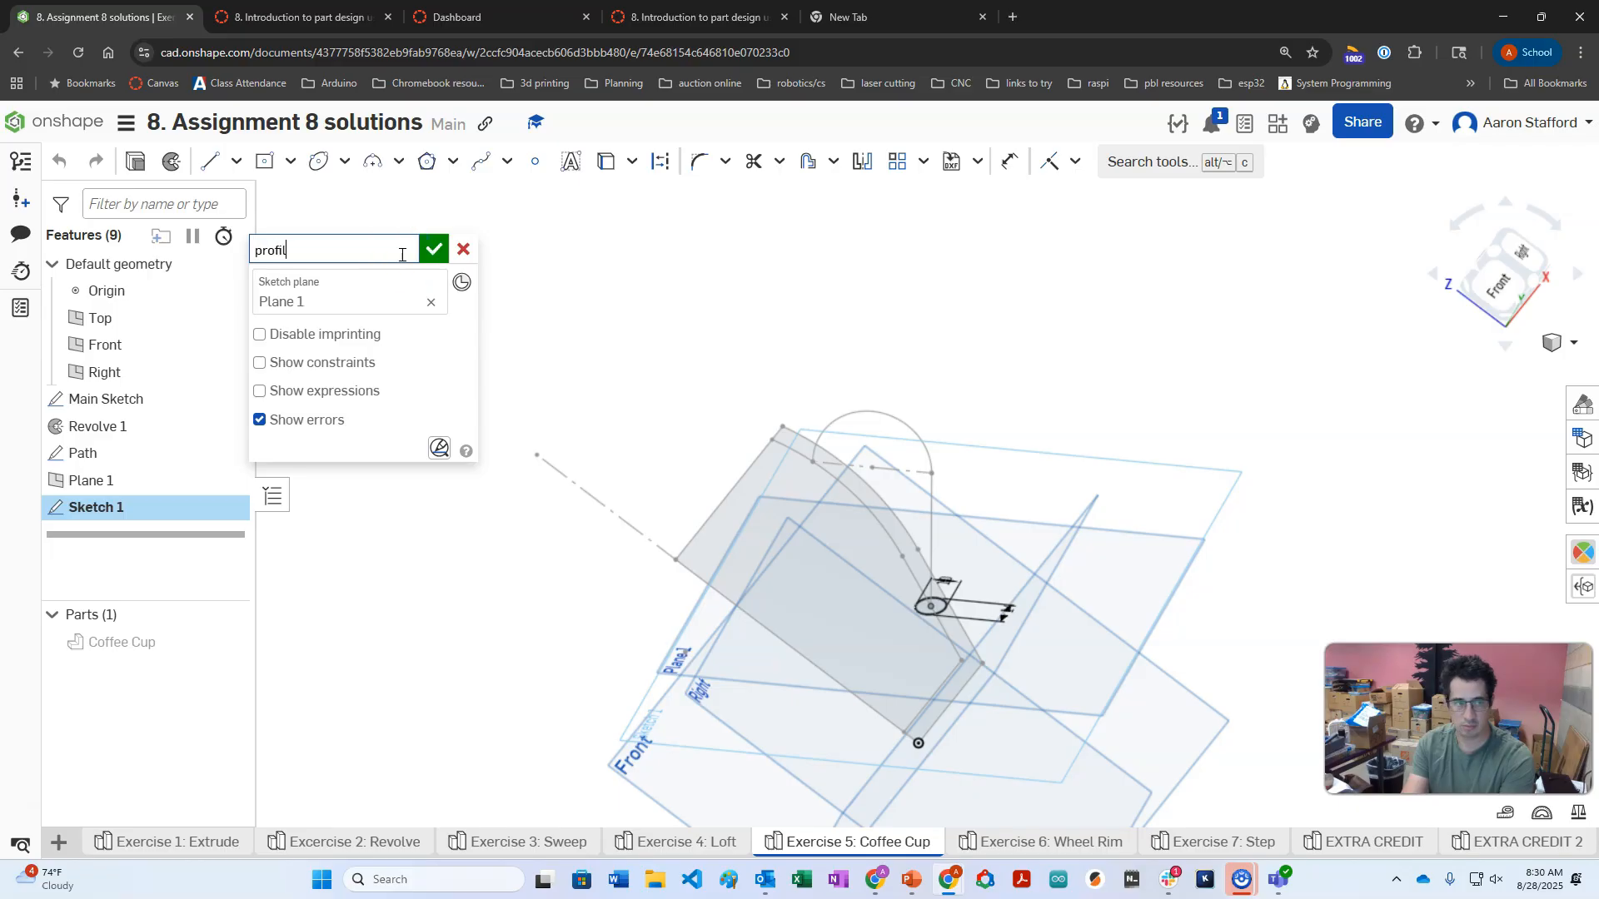
key("Return")
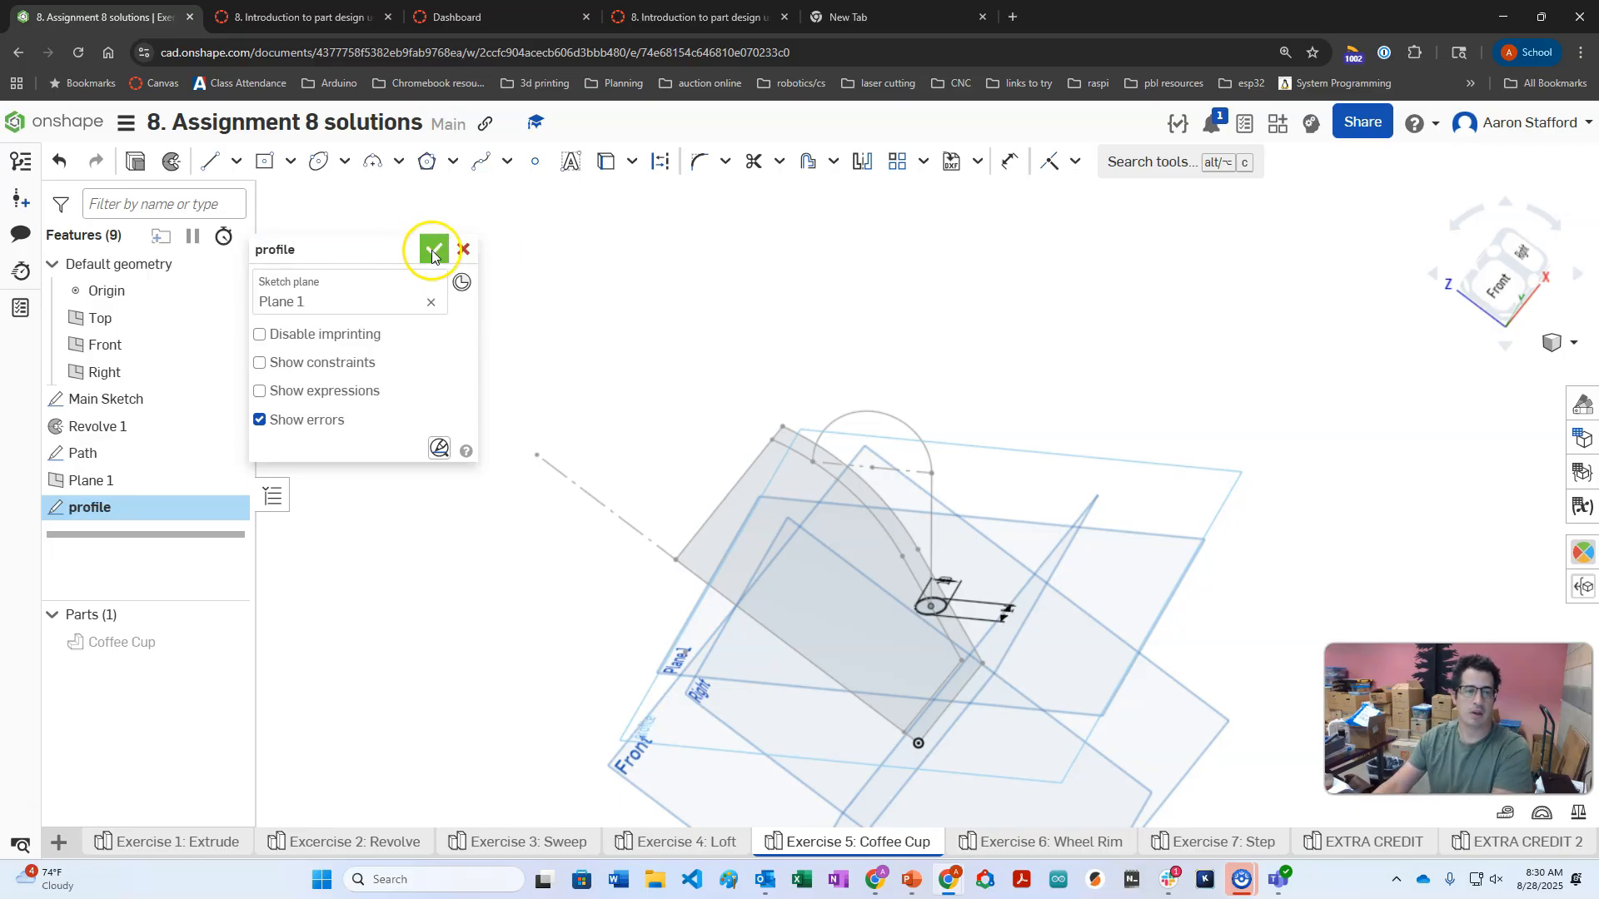
left_click(433, 247)
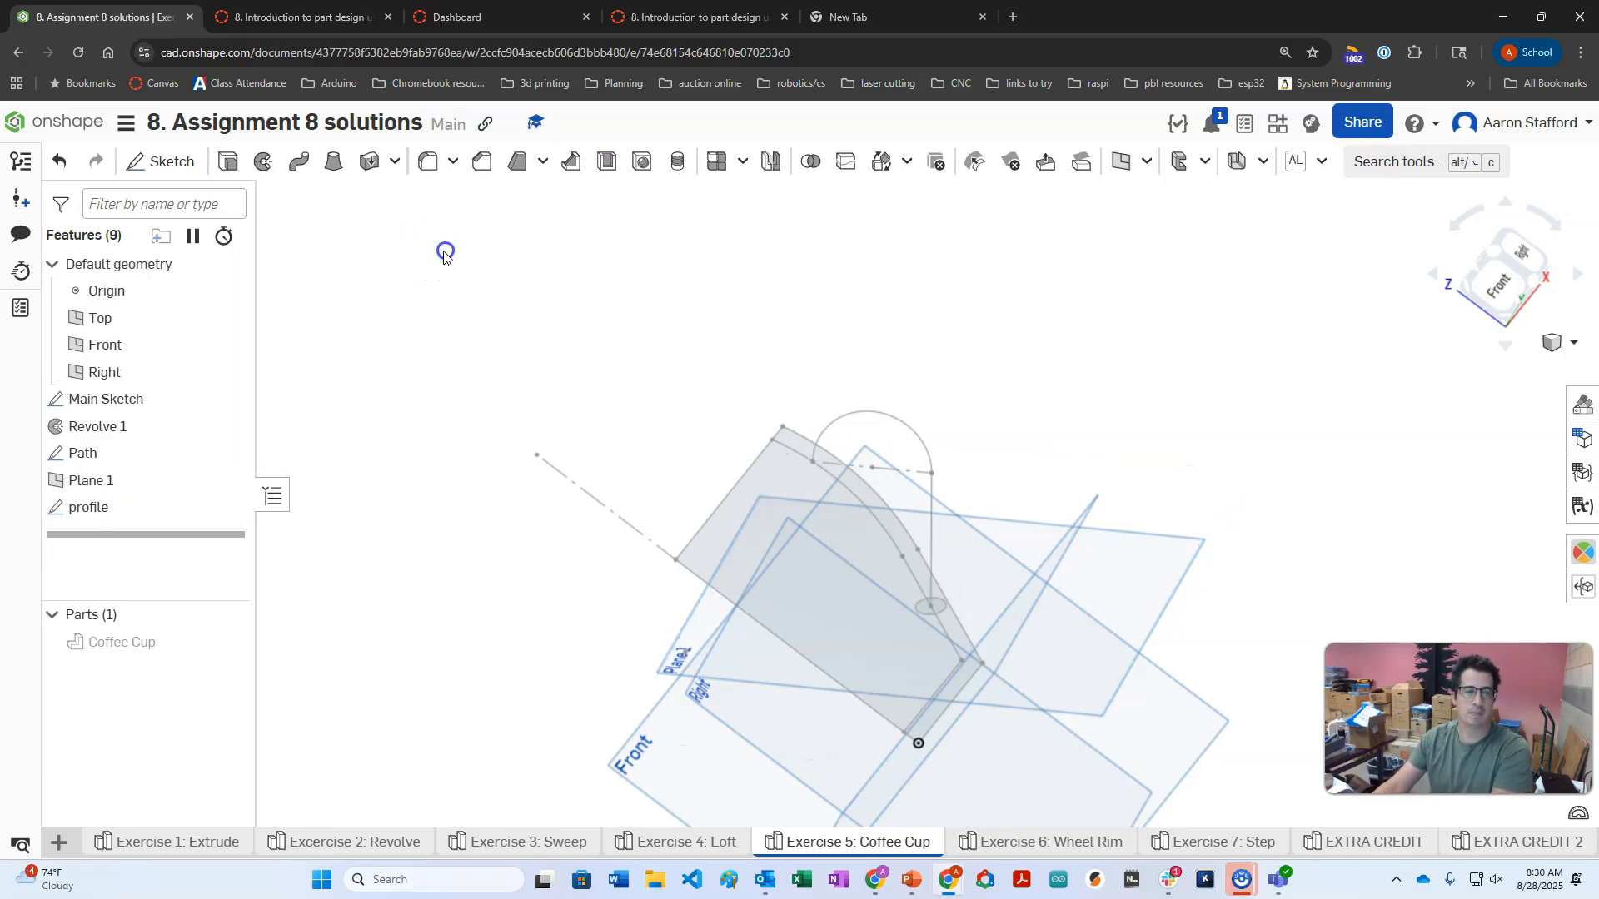
Sweep the elliptical profile along the straight segment and arc of the handle path.
left_click(299, 165)
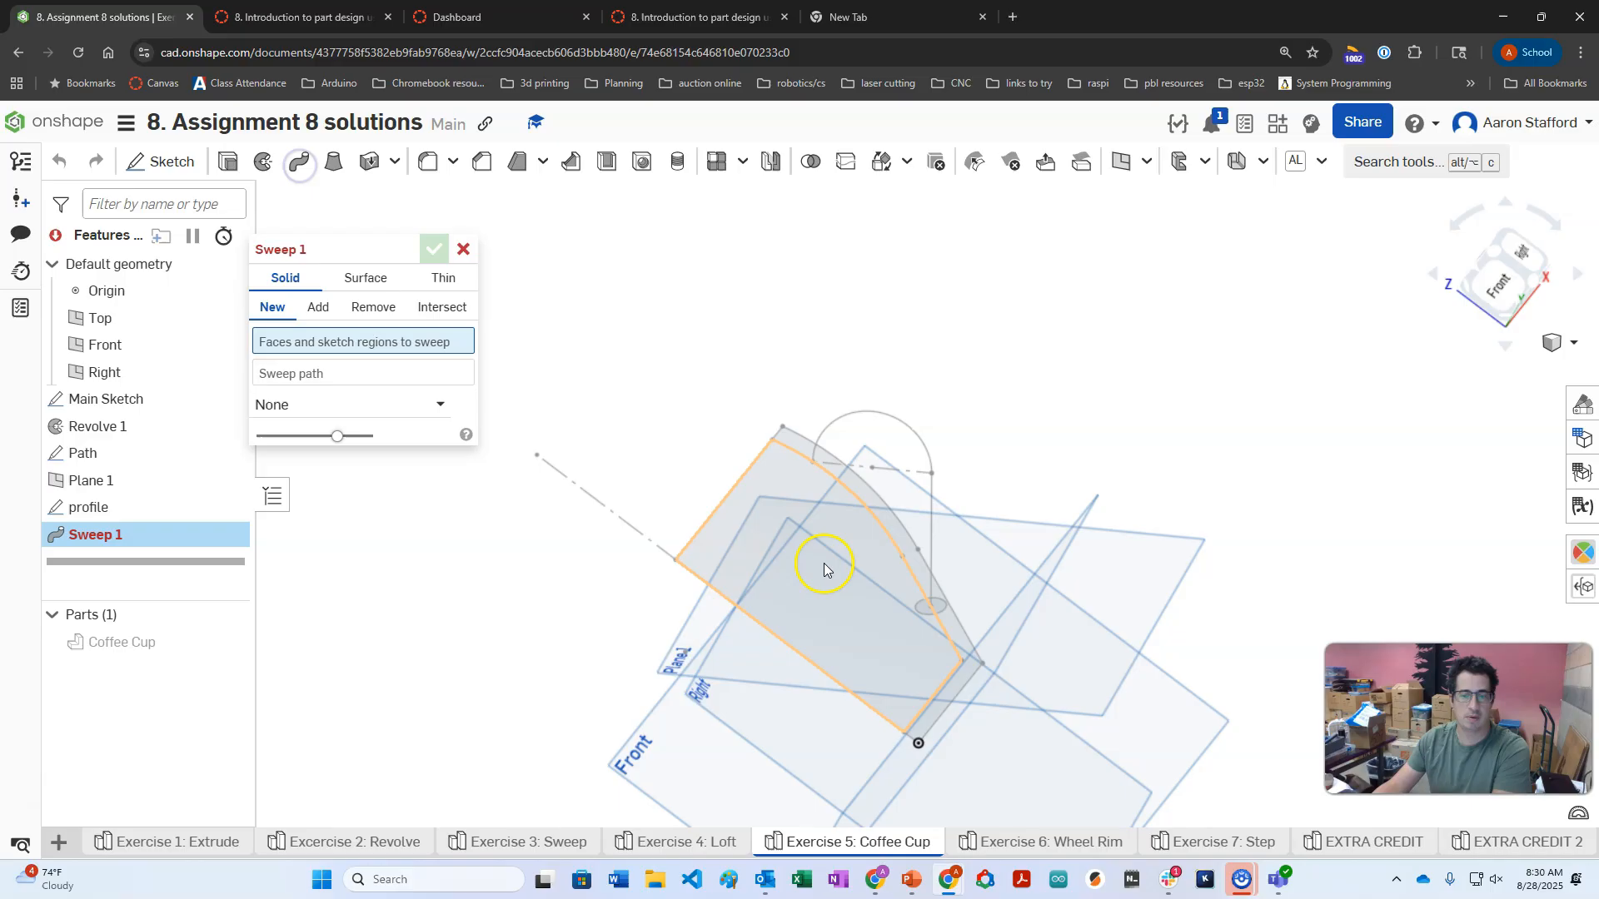
left_click(930, 621)
left_click(287, 392)
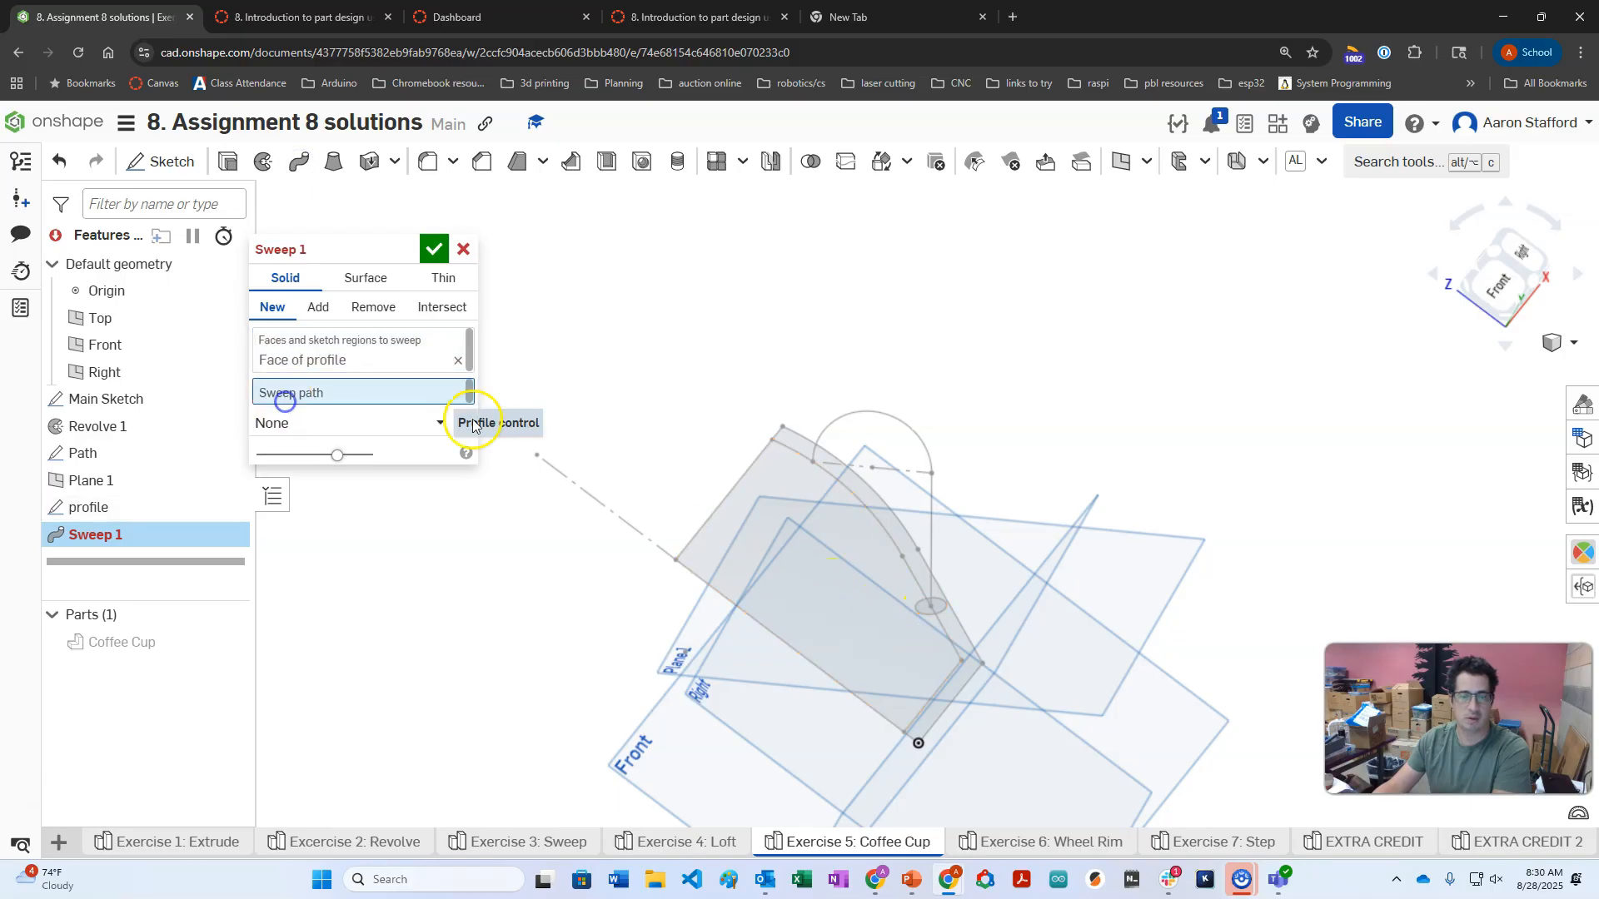
left_click(935, 523)
left_click(919, 445)
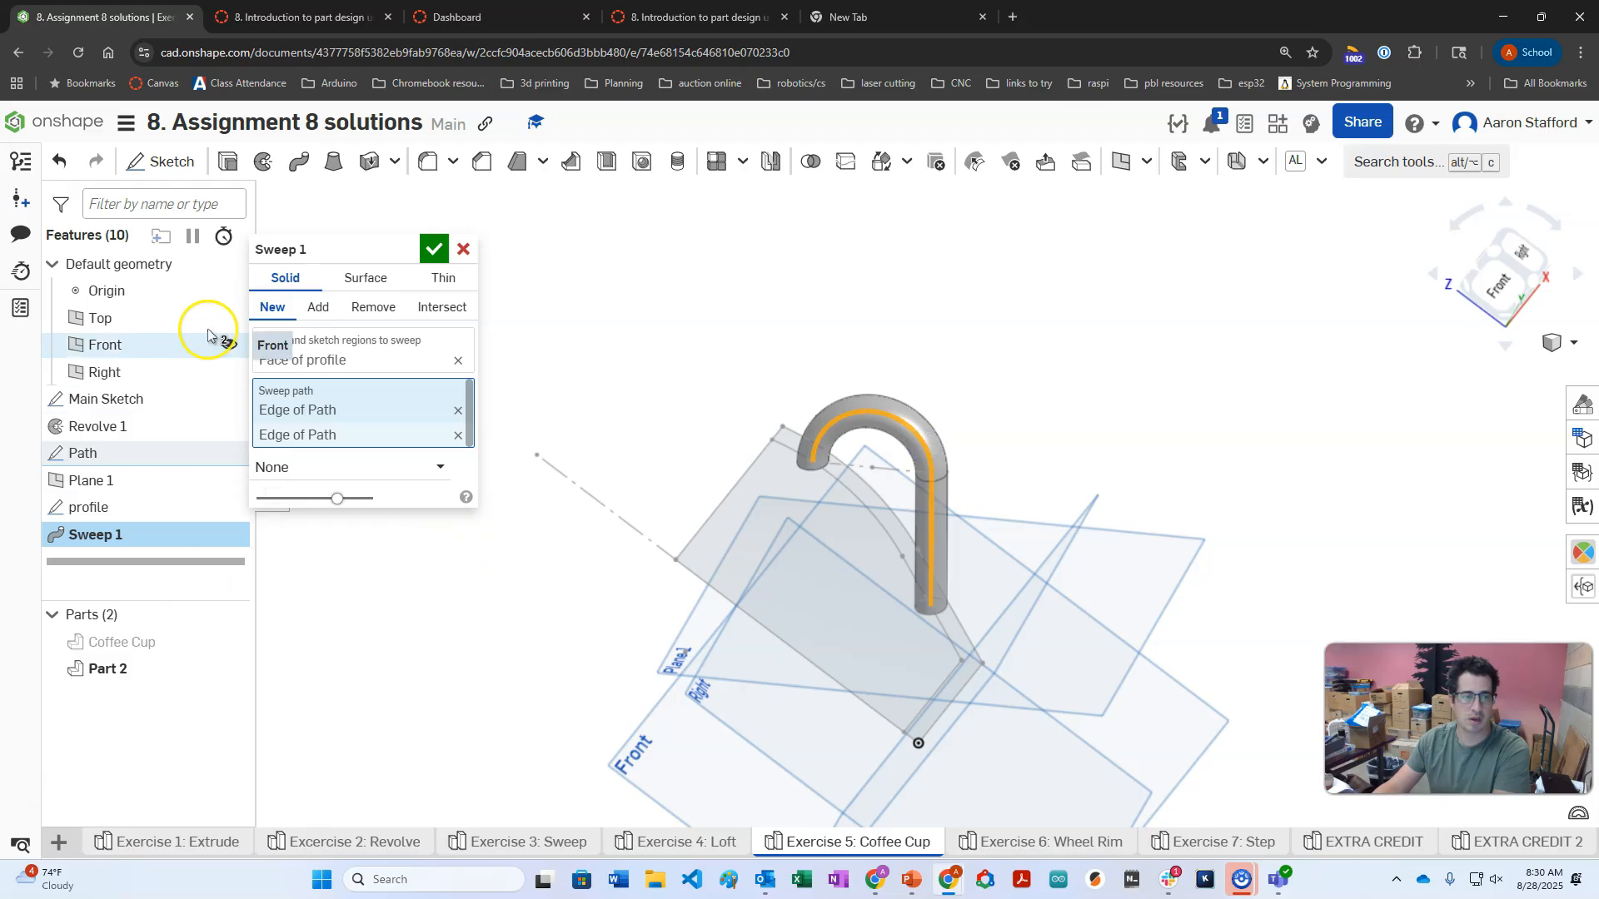
Set the handle sweep to Add with the Coffee Cup part as merge scope and accept it.
left_click(319, 307)
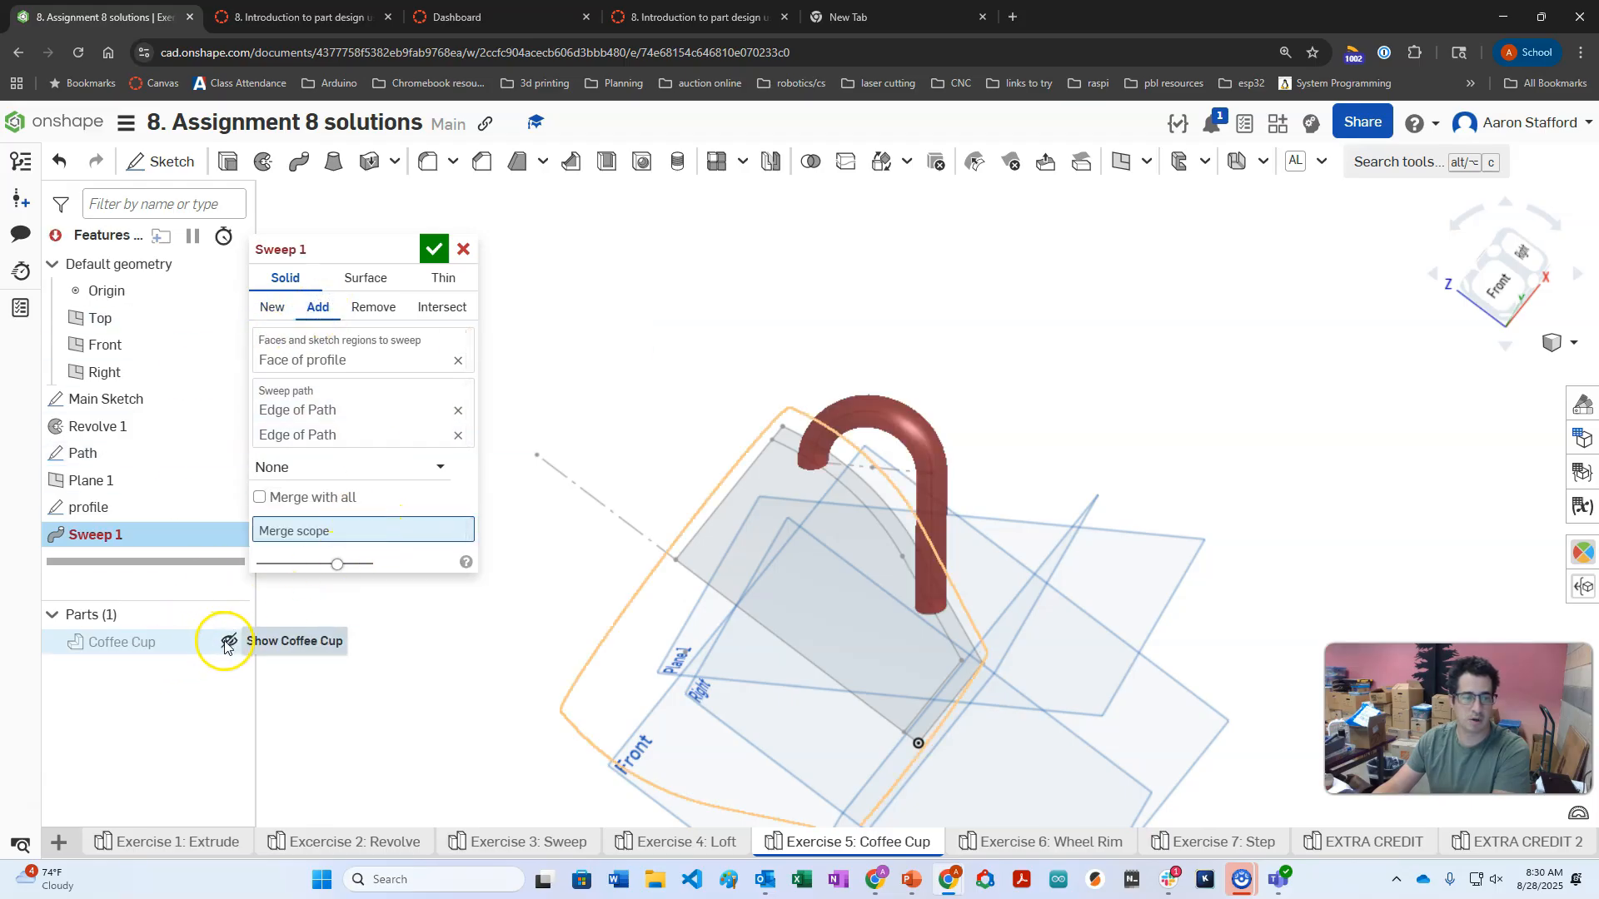
left_click(156, 646)
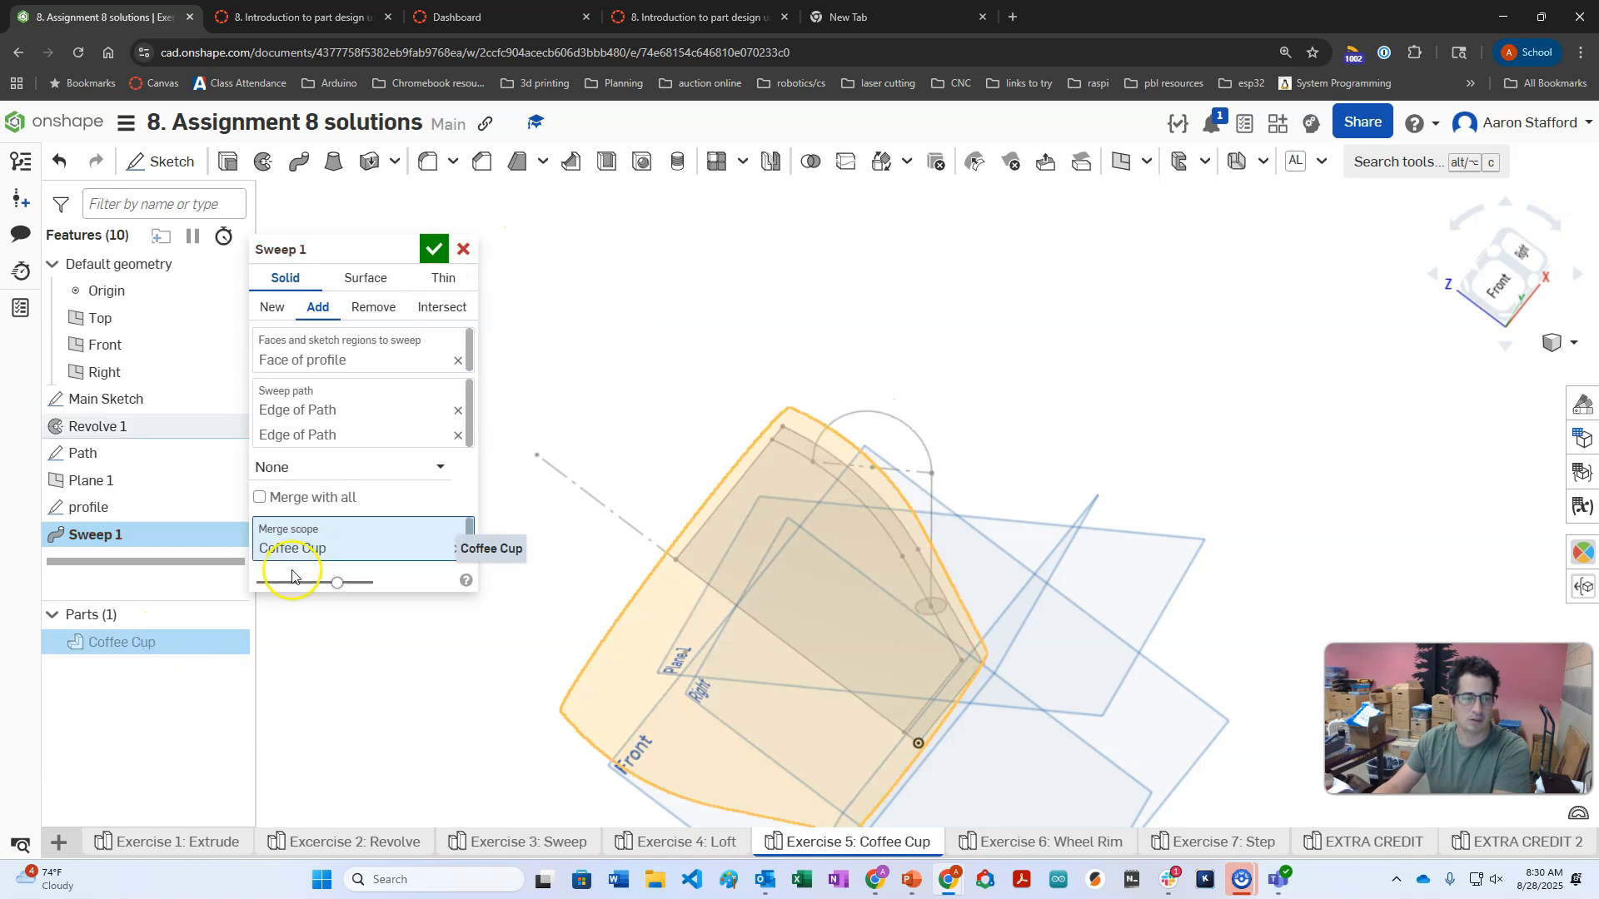
right_click_drag(632, 308, 662, 467)
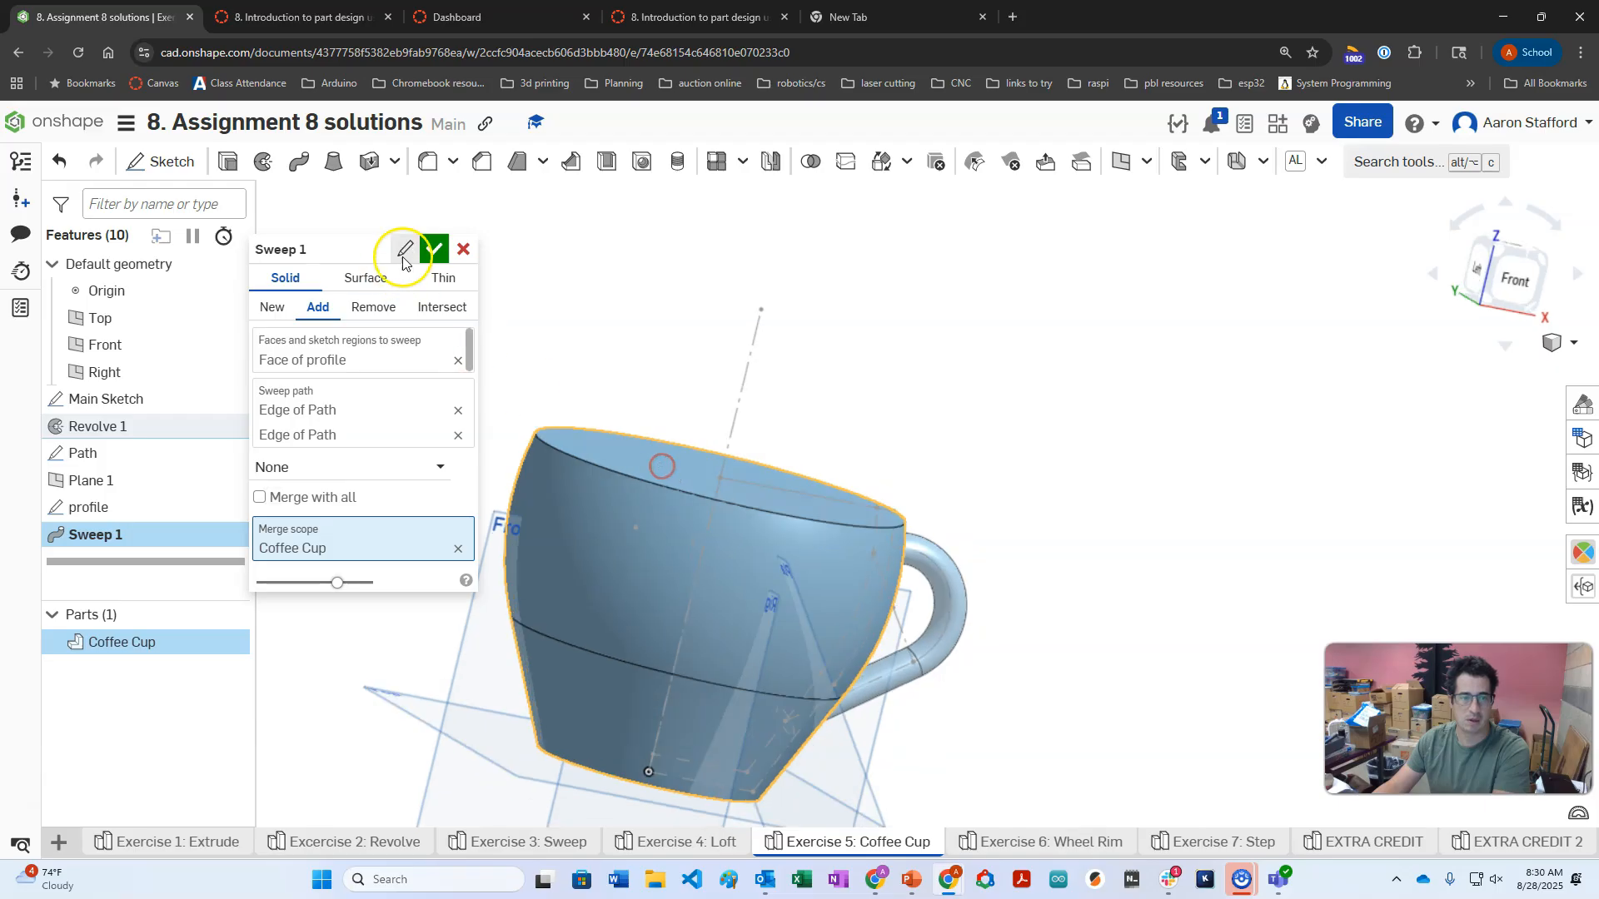
left_click(432, 248)
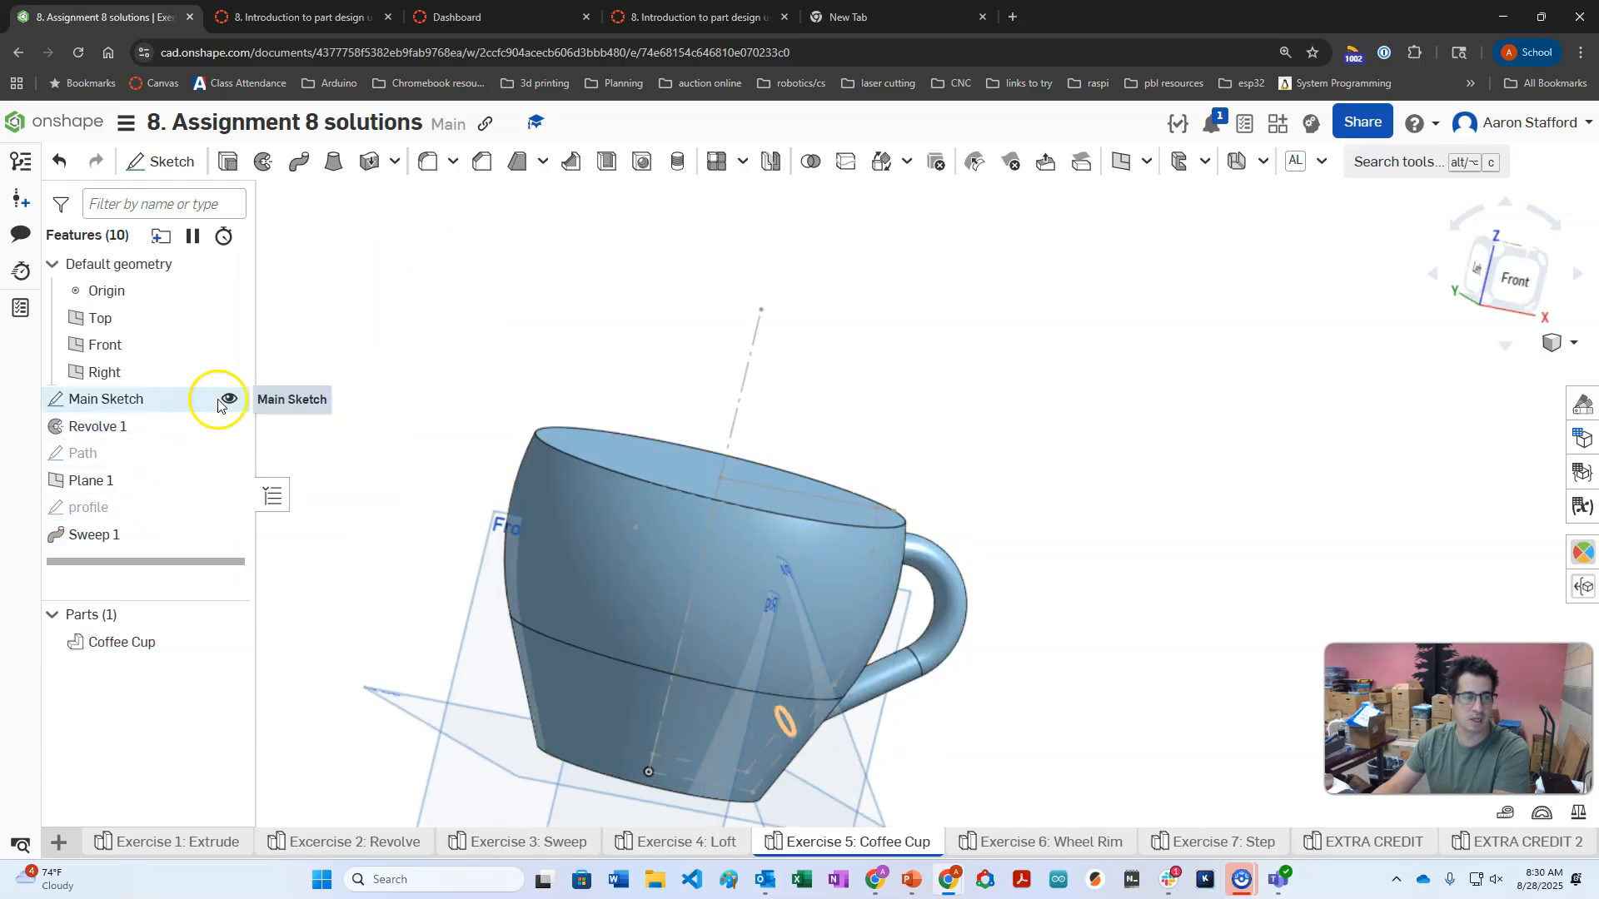
Hide the Coffee Cup part and fully revolve the main sketch's inner region about its vertical centre edge.
left_click(227, 401)
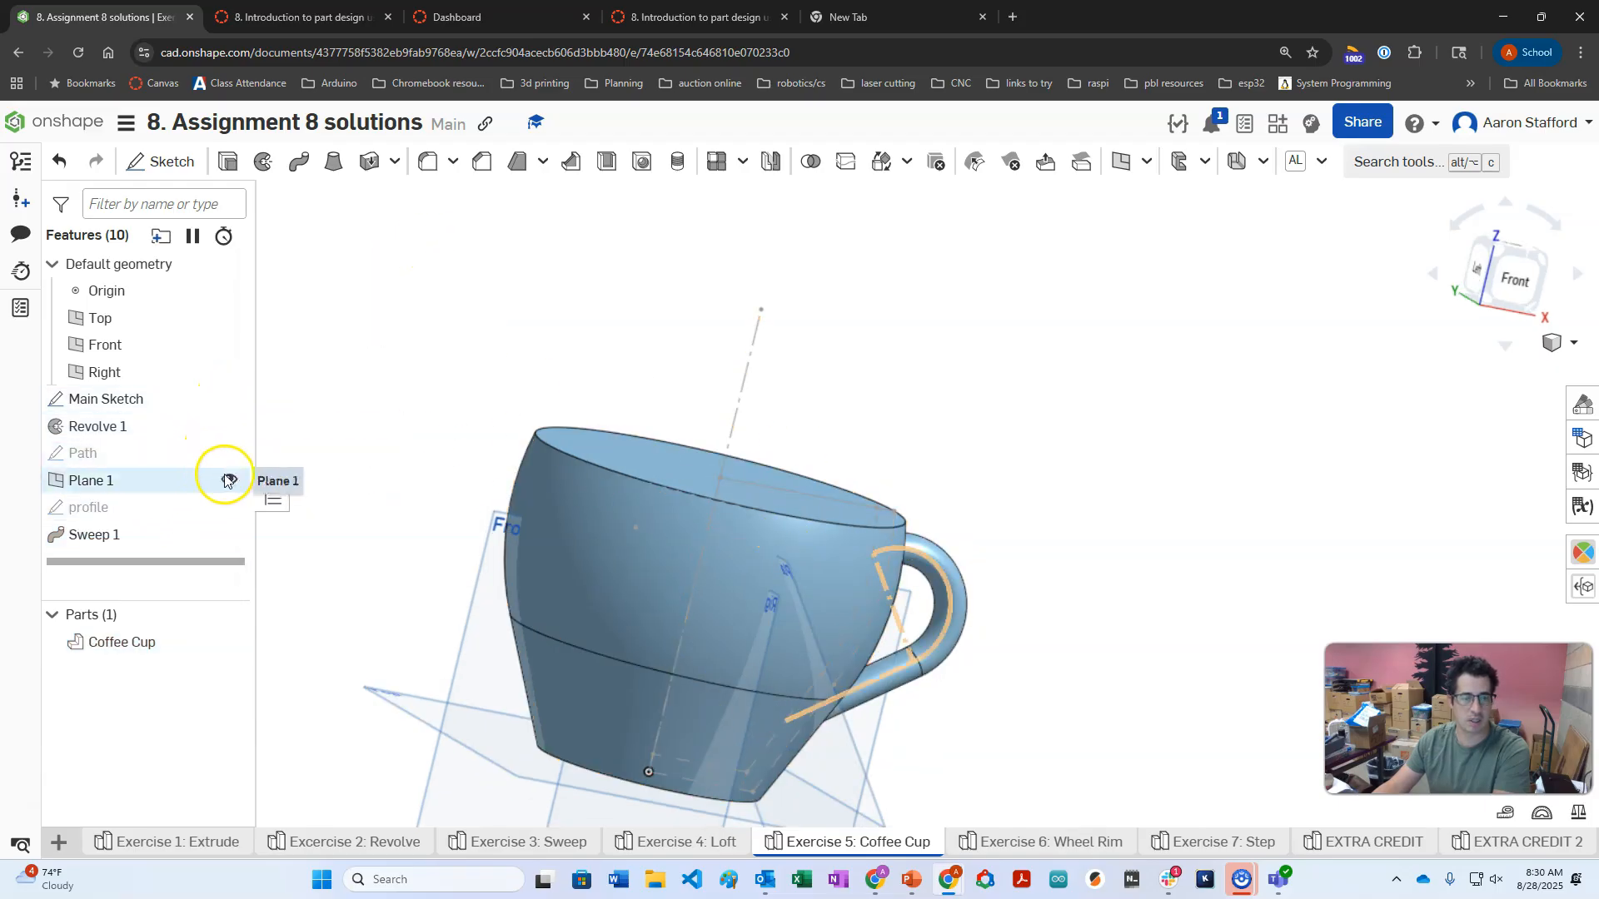
left_click(229, 642)
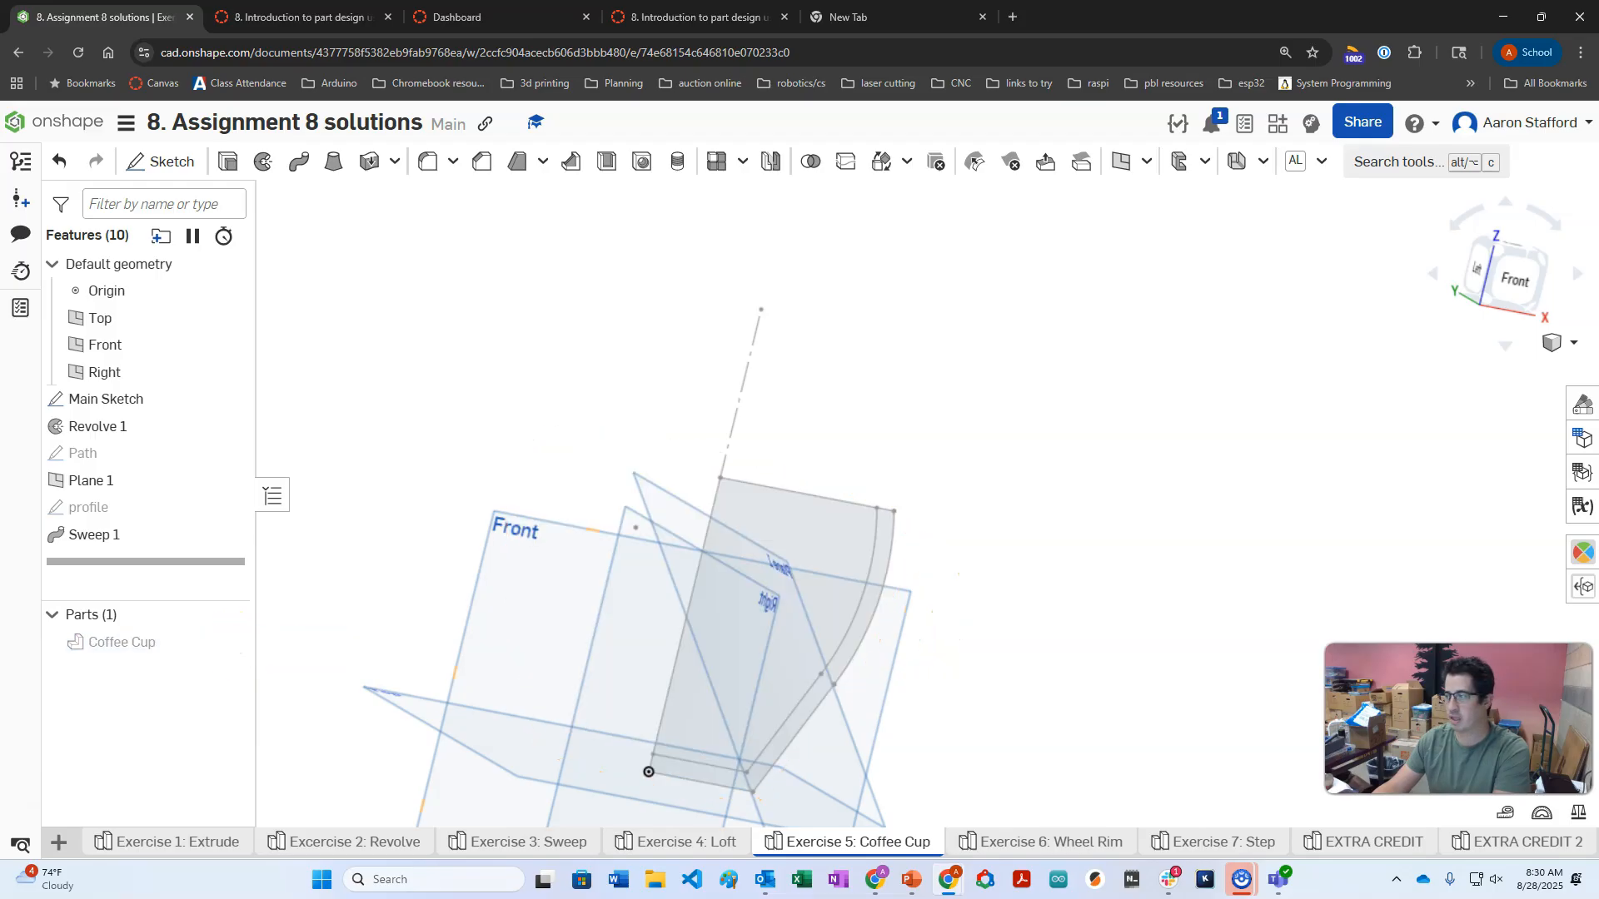
left_click_drag(1598, 17, 1597, 136)
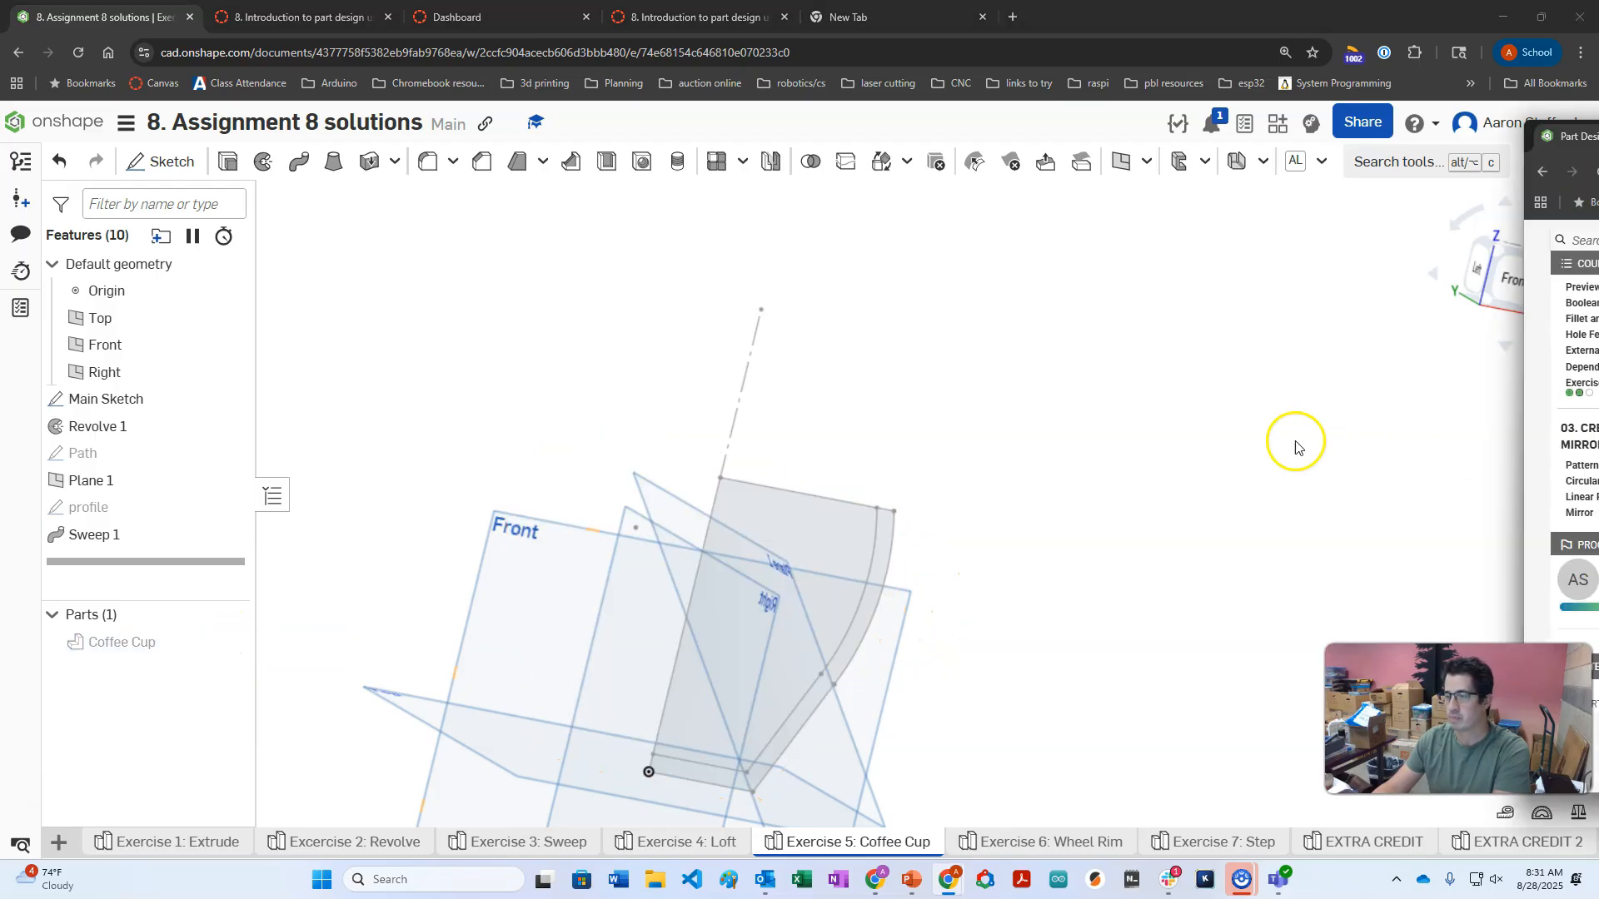
left_click(263, 161)
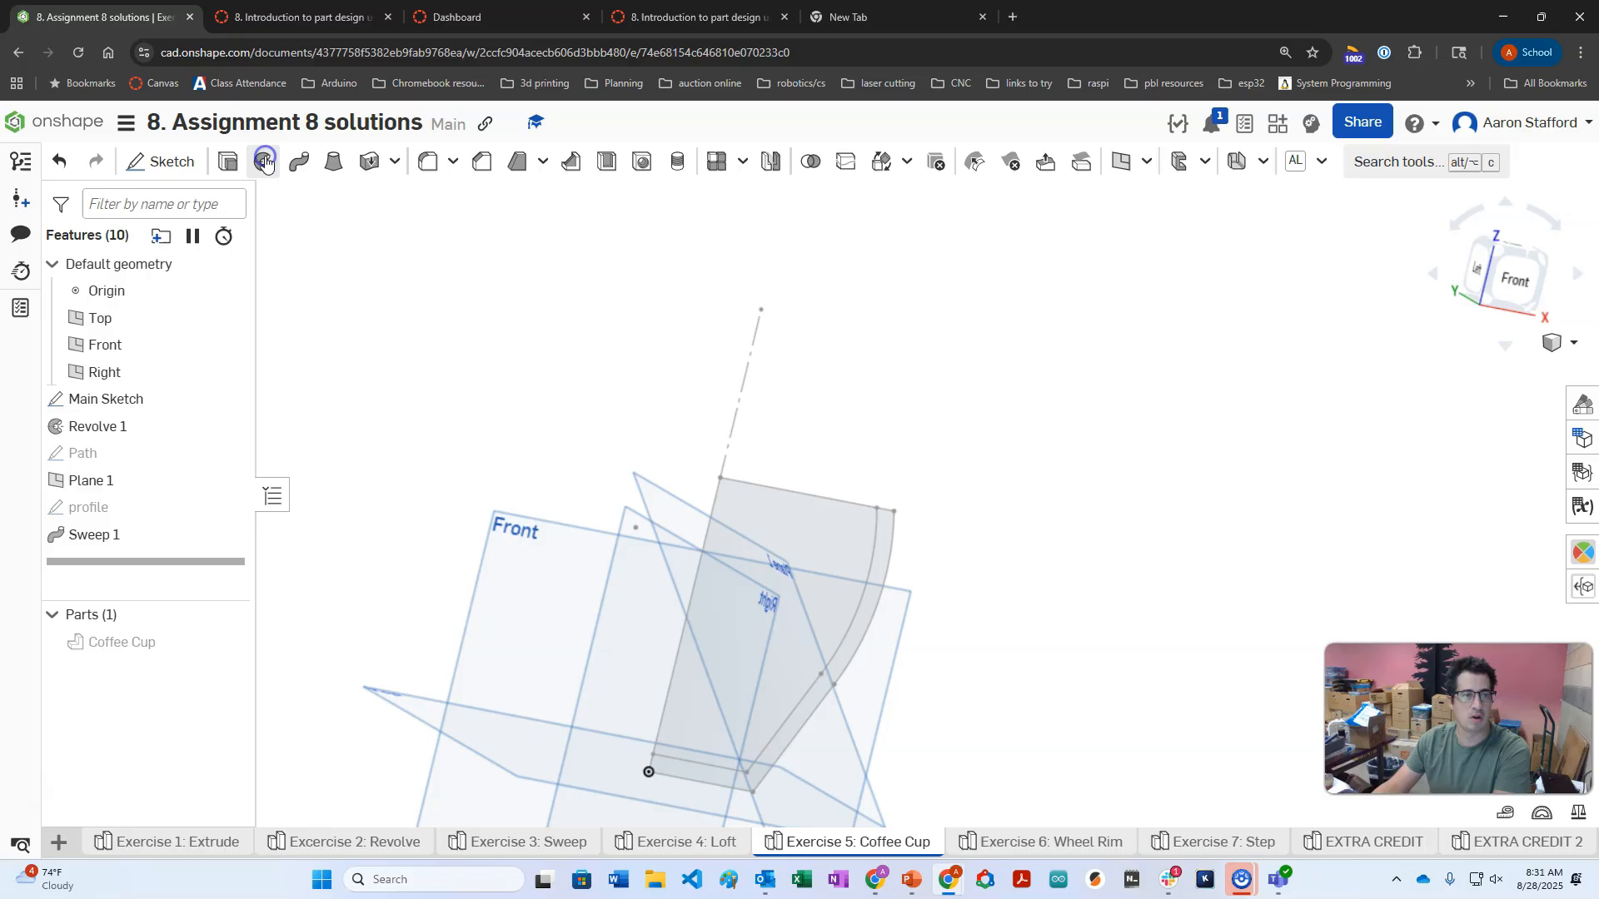
left_click(833, 517)
left_click(370, 392)
left_click(714, 497)
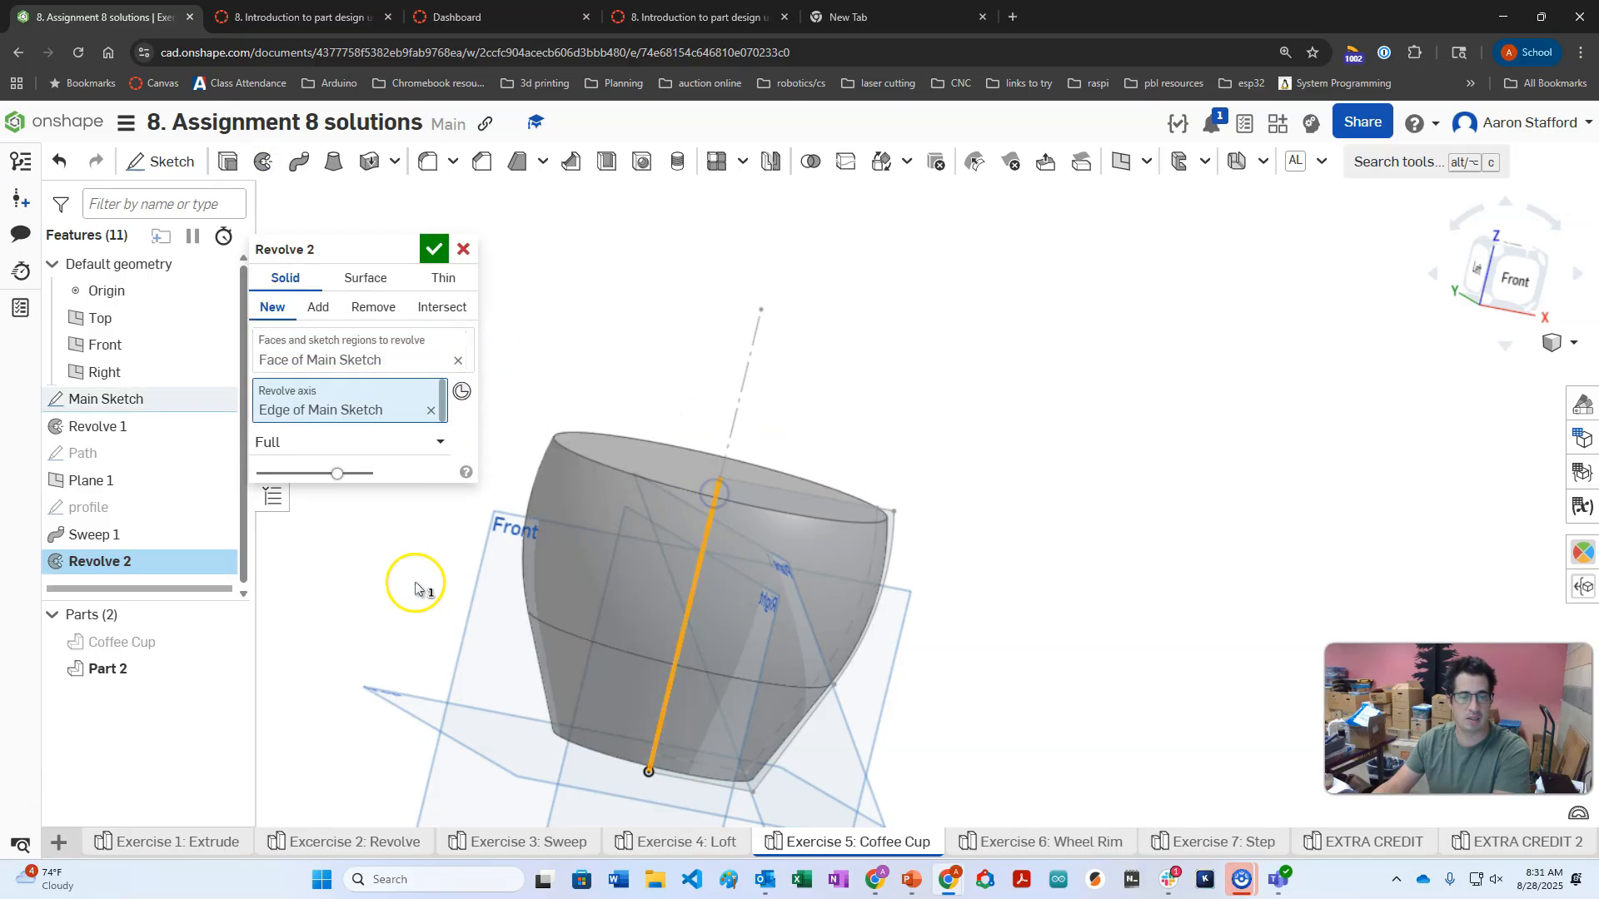
Show the Coffee Cup part and set the revolve to Remove so it hollows out the cup, accepting the feature.
left_click(218, 642)
right_click_drag(563, 575, 911, 467)
left_click(371, 311)
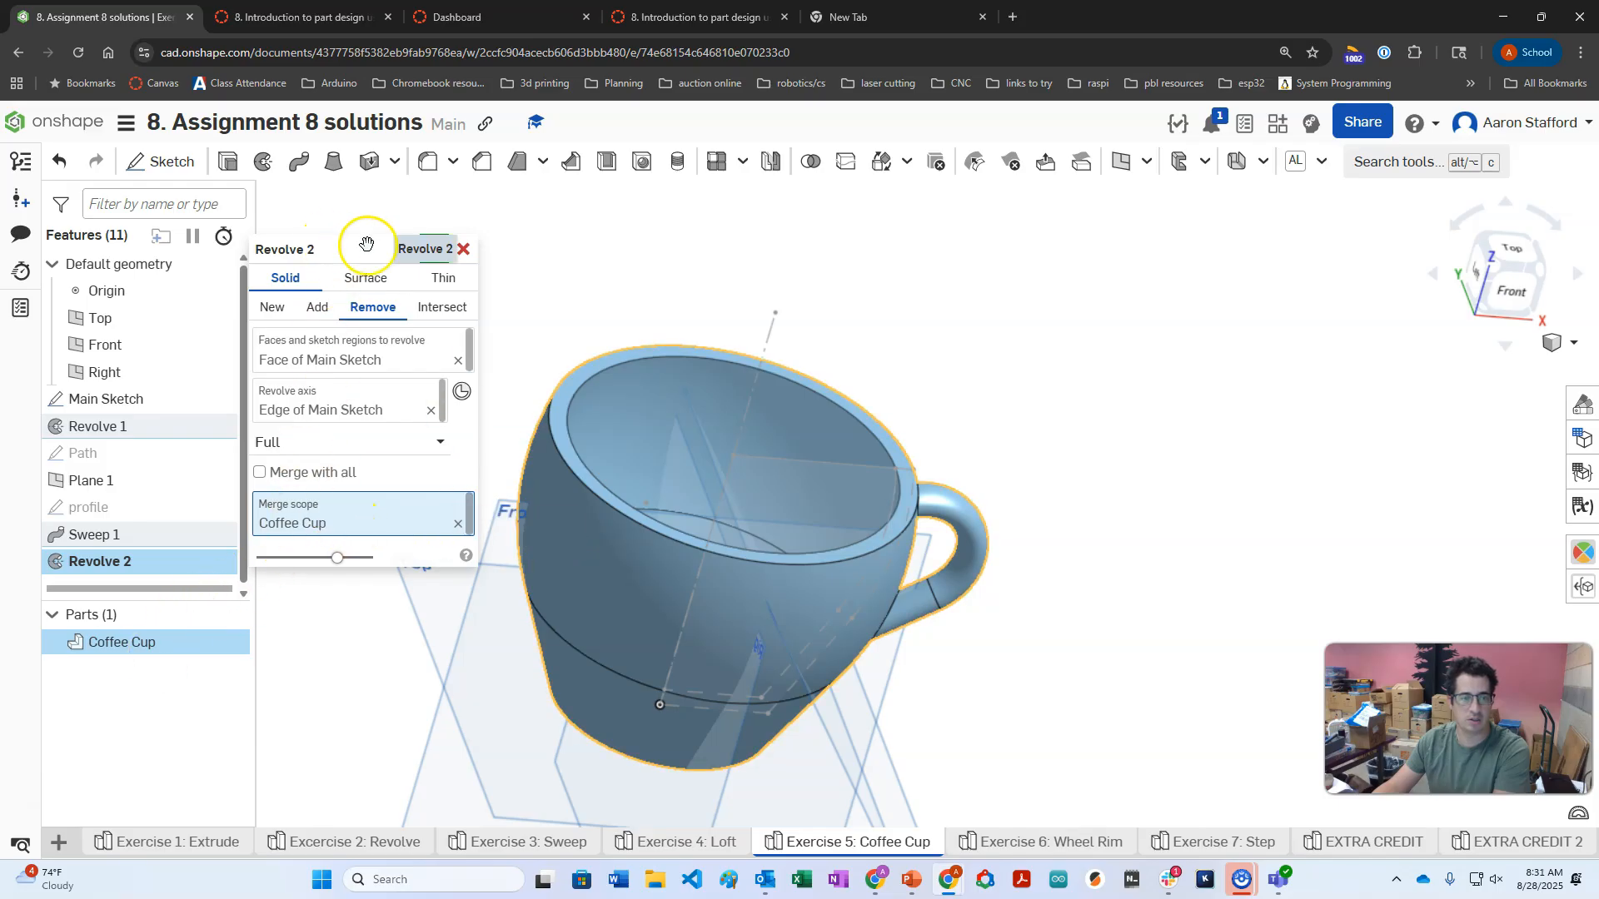
left_click(434, 249)
Fillet the cup's outer bottom edge and its inside floor face with a 12 mm radius.
right_click_drag(950, 368, 917, 342)
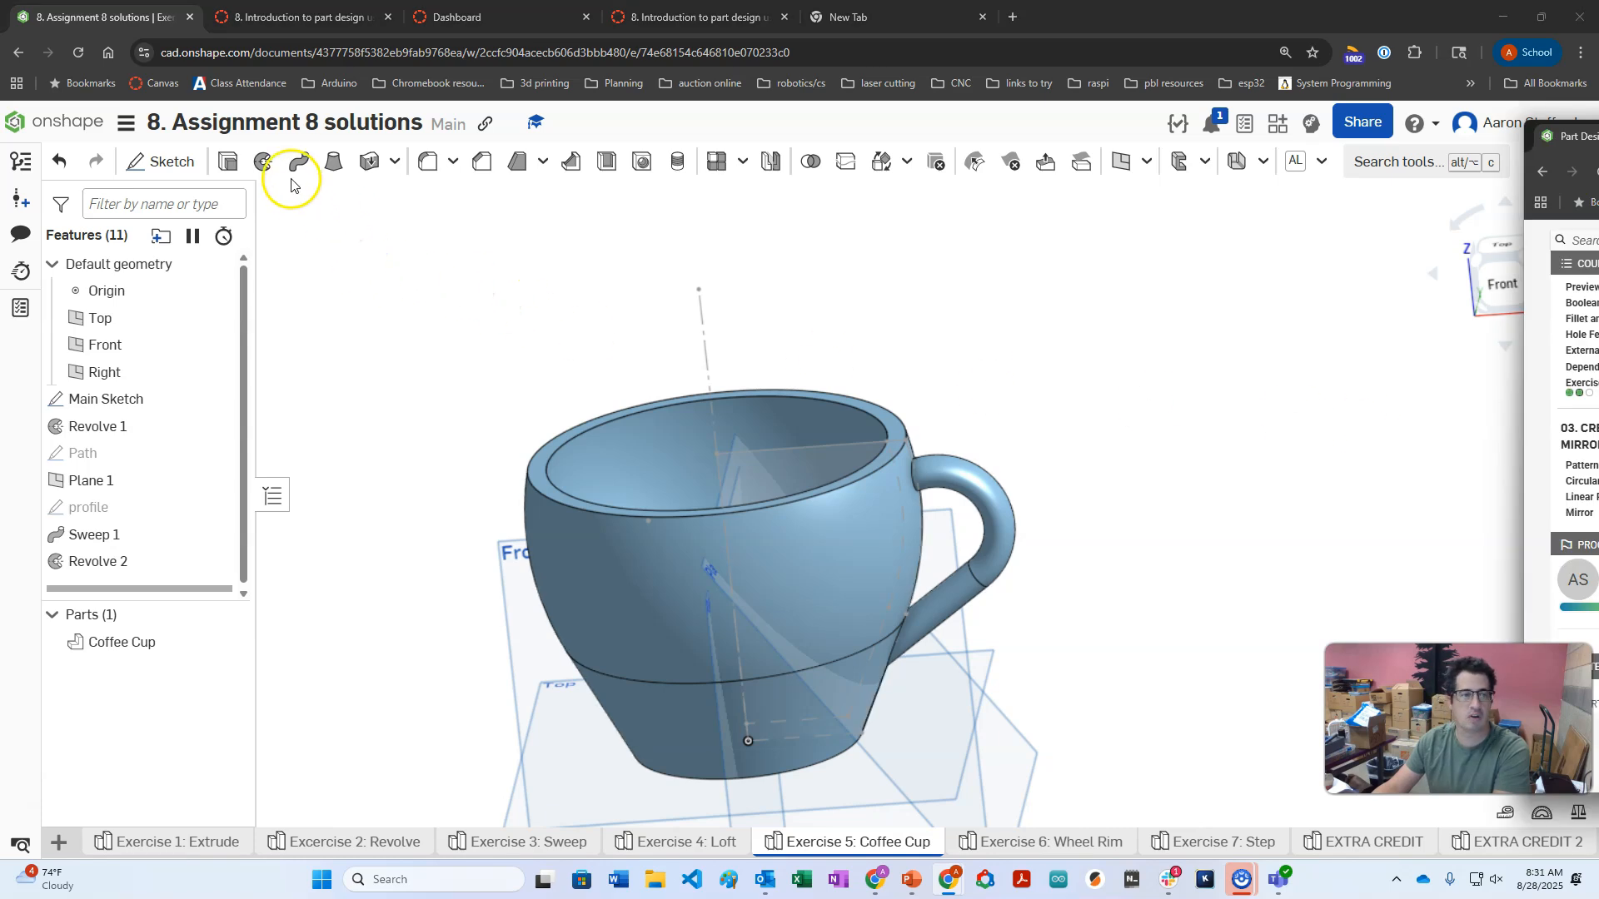
left_click(427, 161)
right_click_drag(614, 743, 683, 754)
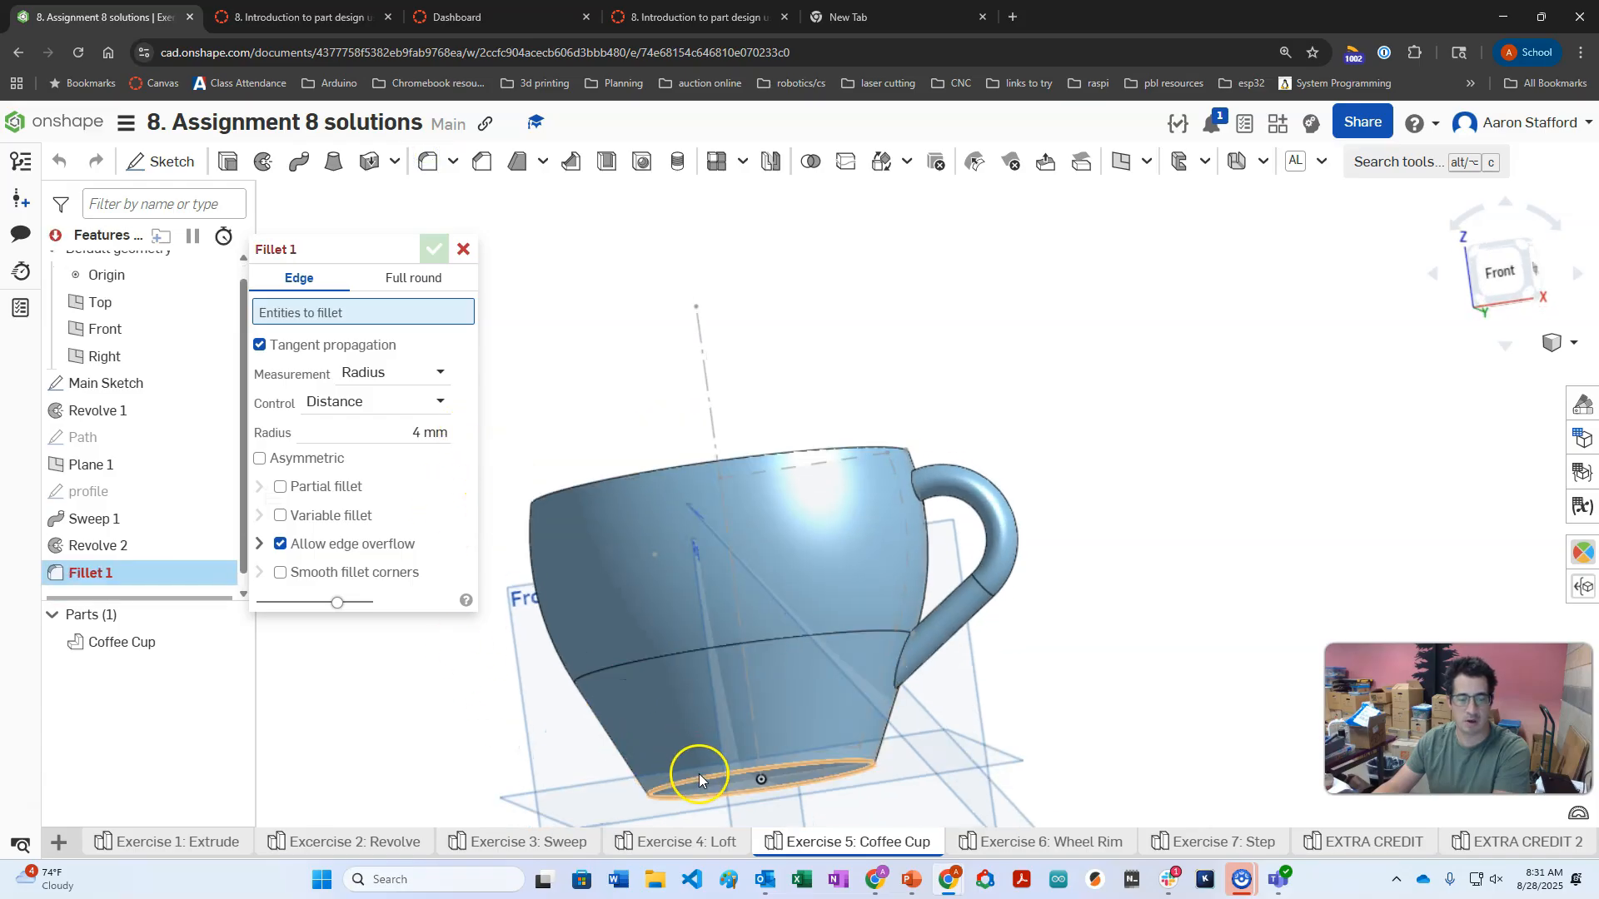
left_click(698, 772)
mouse_move(671, 378)
right_mouse_down()
mouse_move(699, 461)
mouse_move(682, 569)
right_mouse_up()
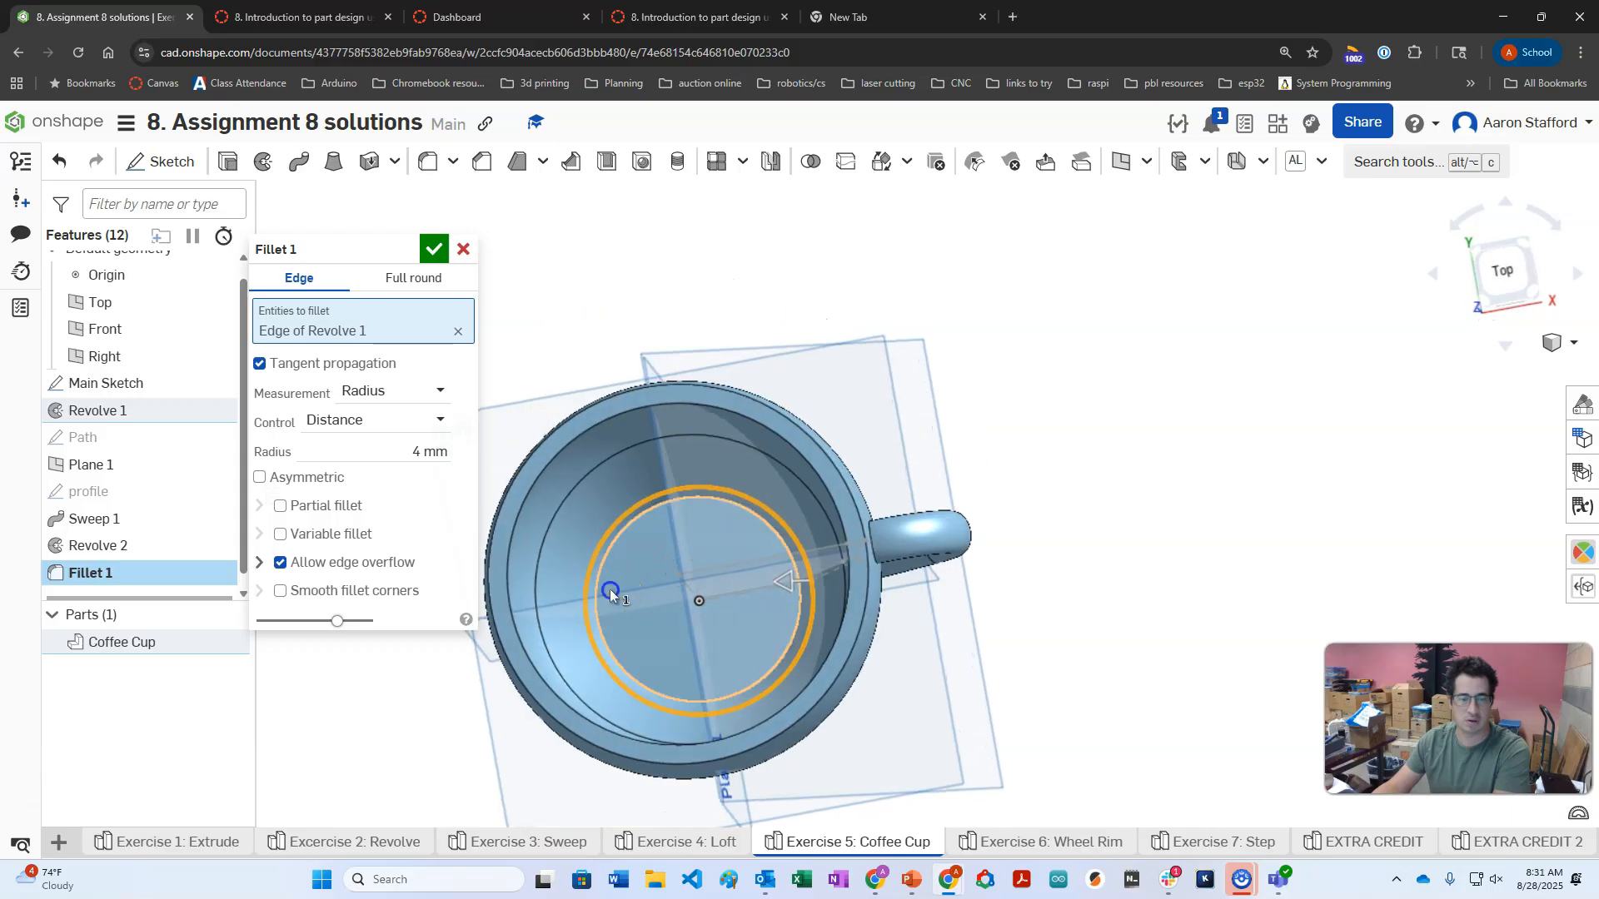
left_click(612, 589)
left_click(435, 477)
type("12")
key("Return")
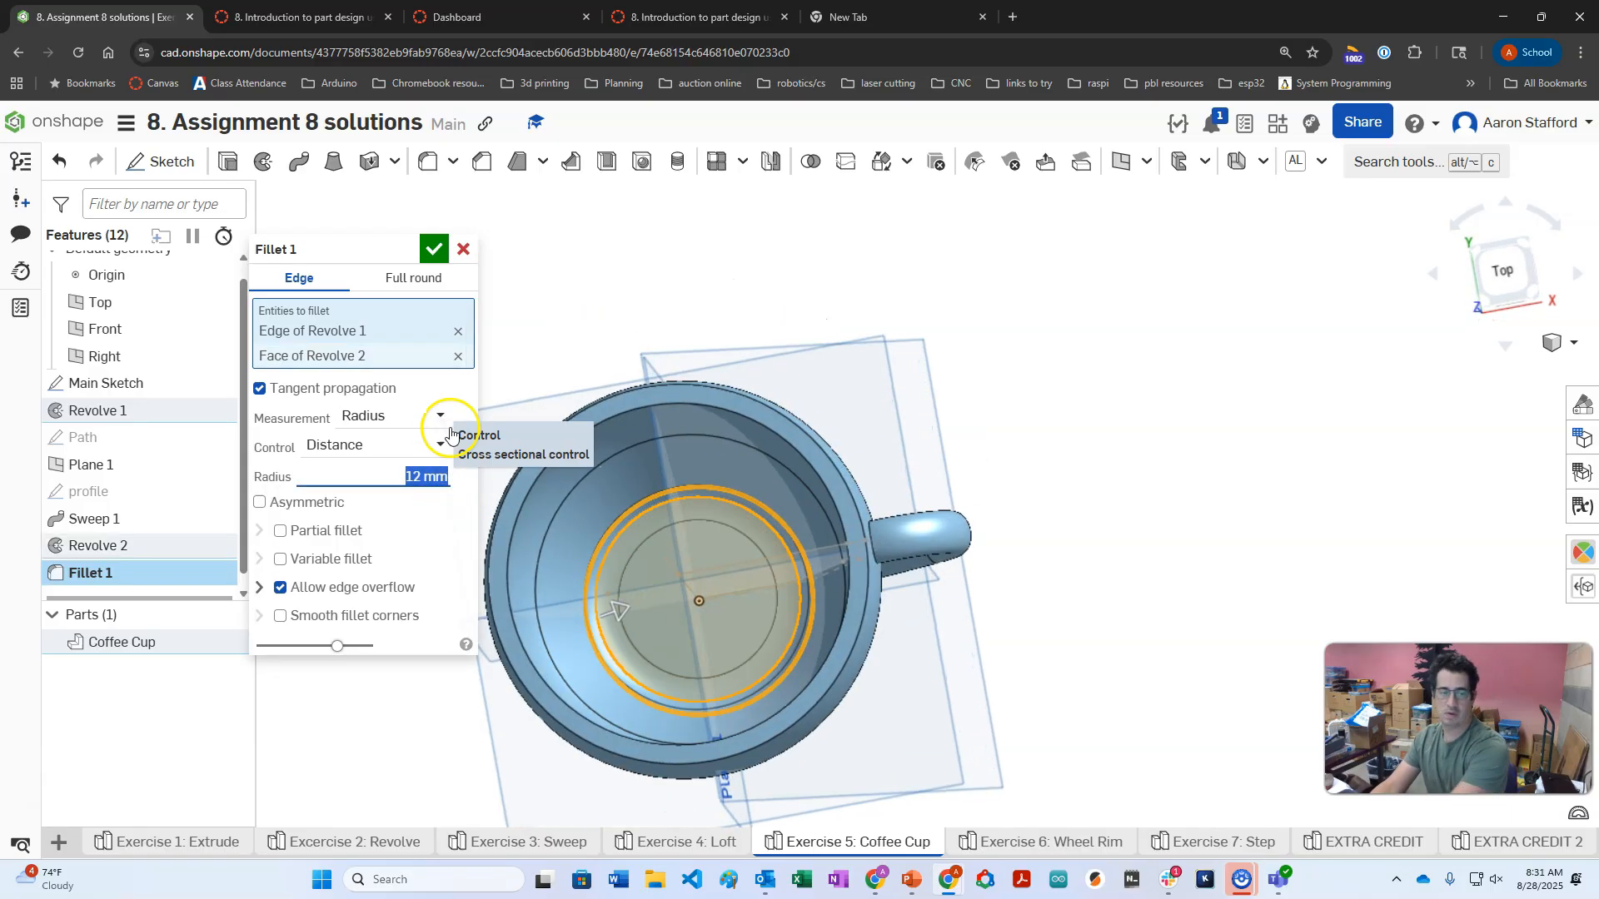
left_click(433, 249)
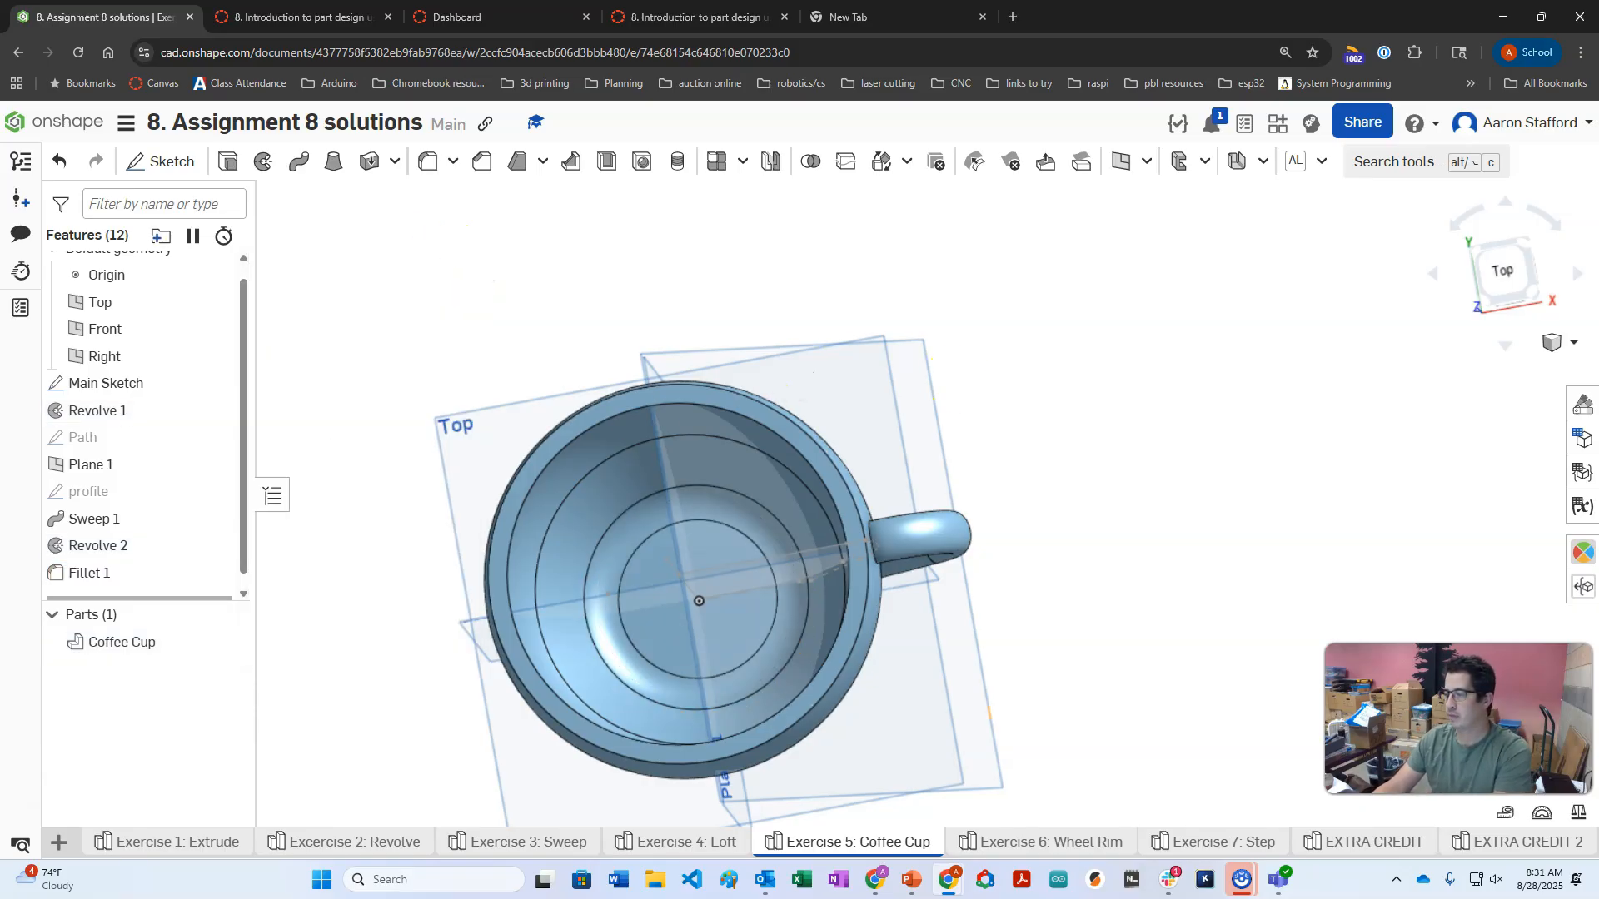
Fillet the inner and outer edges of the cup's rim with a 2 mm radius.
right_click_drag(938, 528, 978, 406)
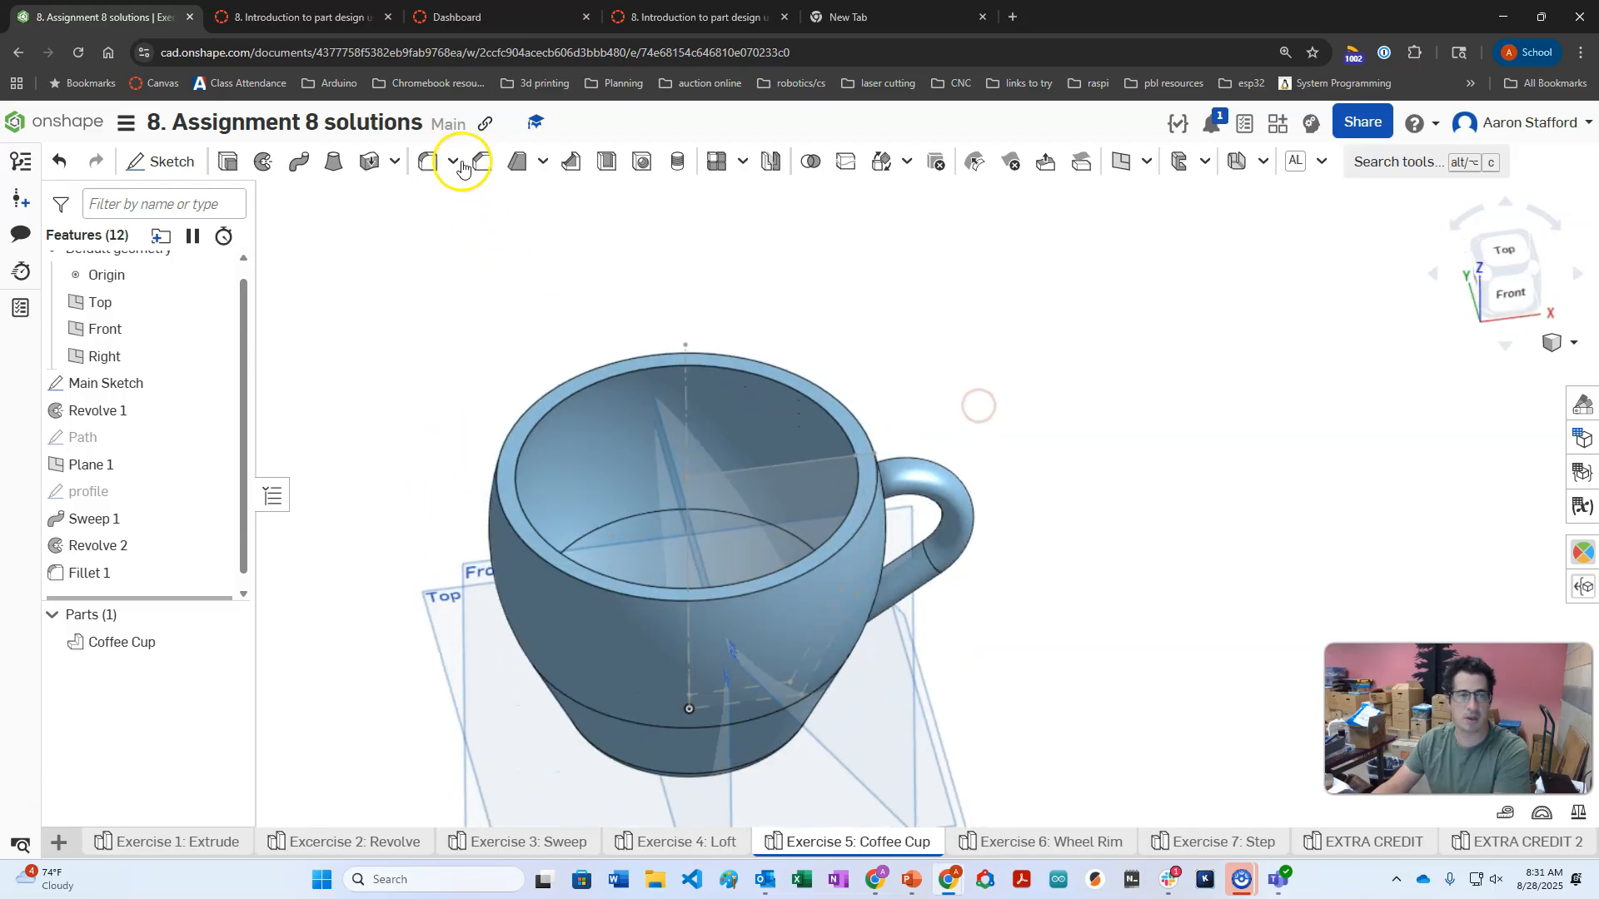
left_click(427, 160)
left_click(621, 374)
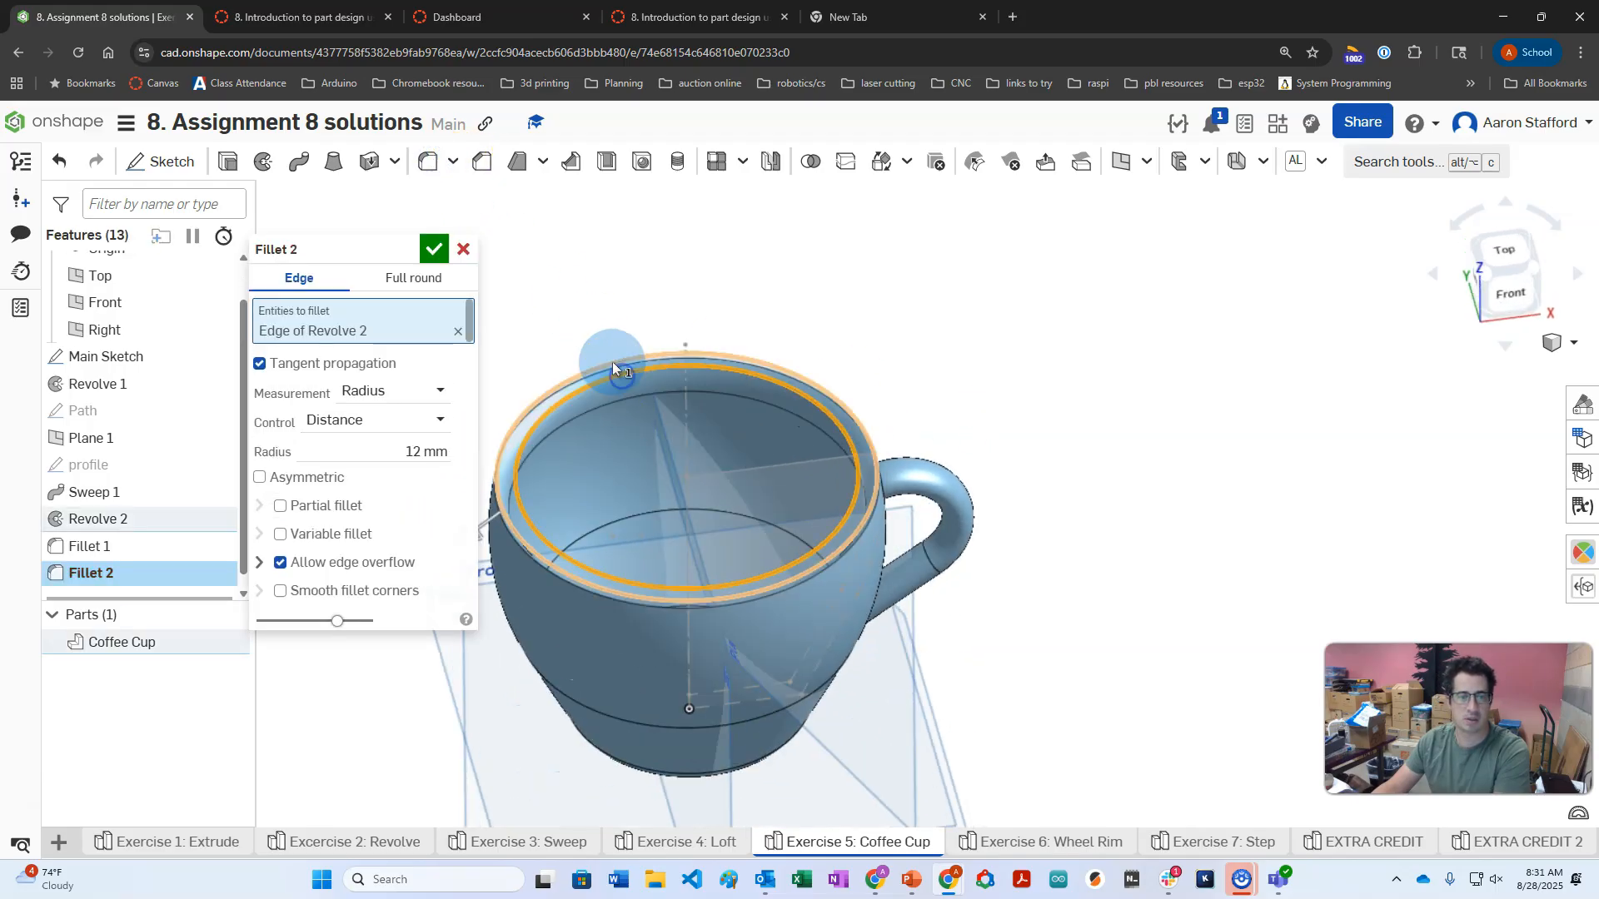
left_click(612, 361)
left_click(439, 478)
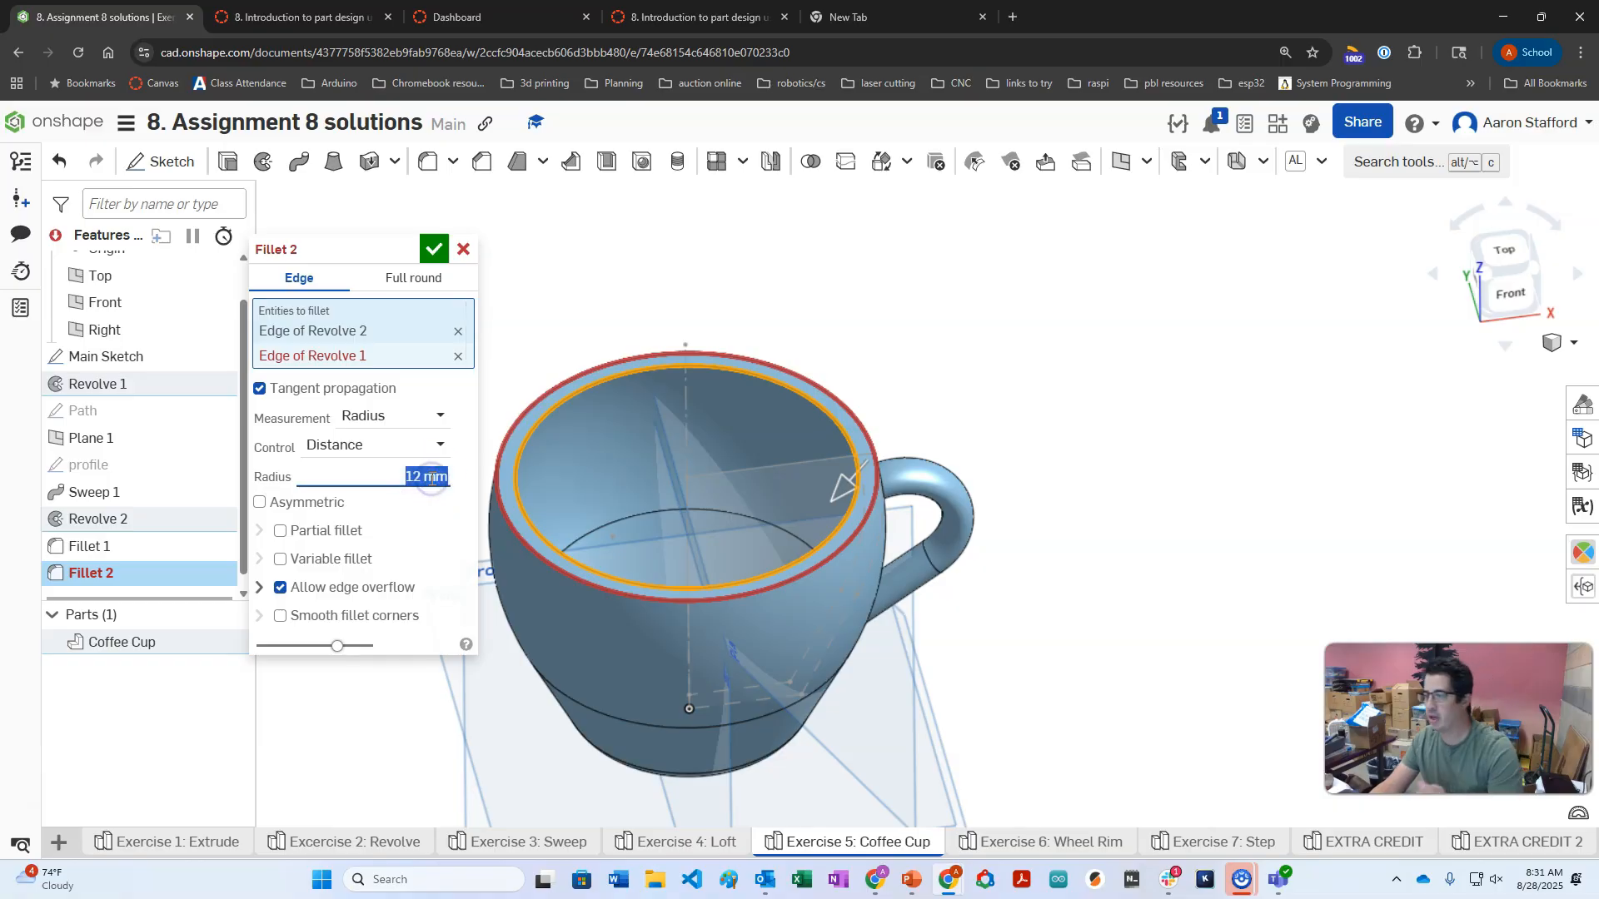
key("Return")
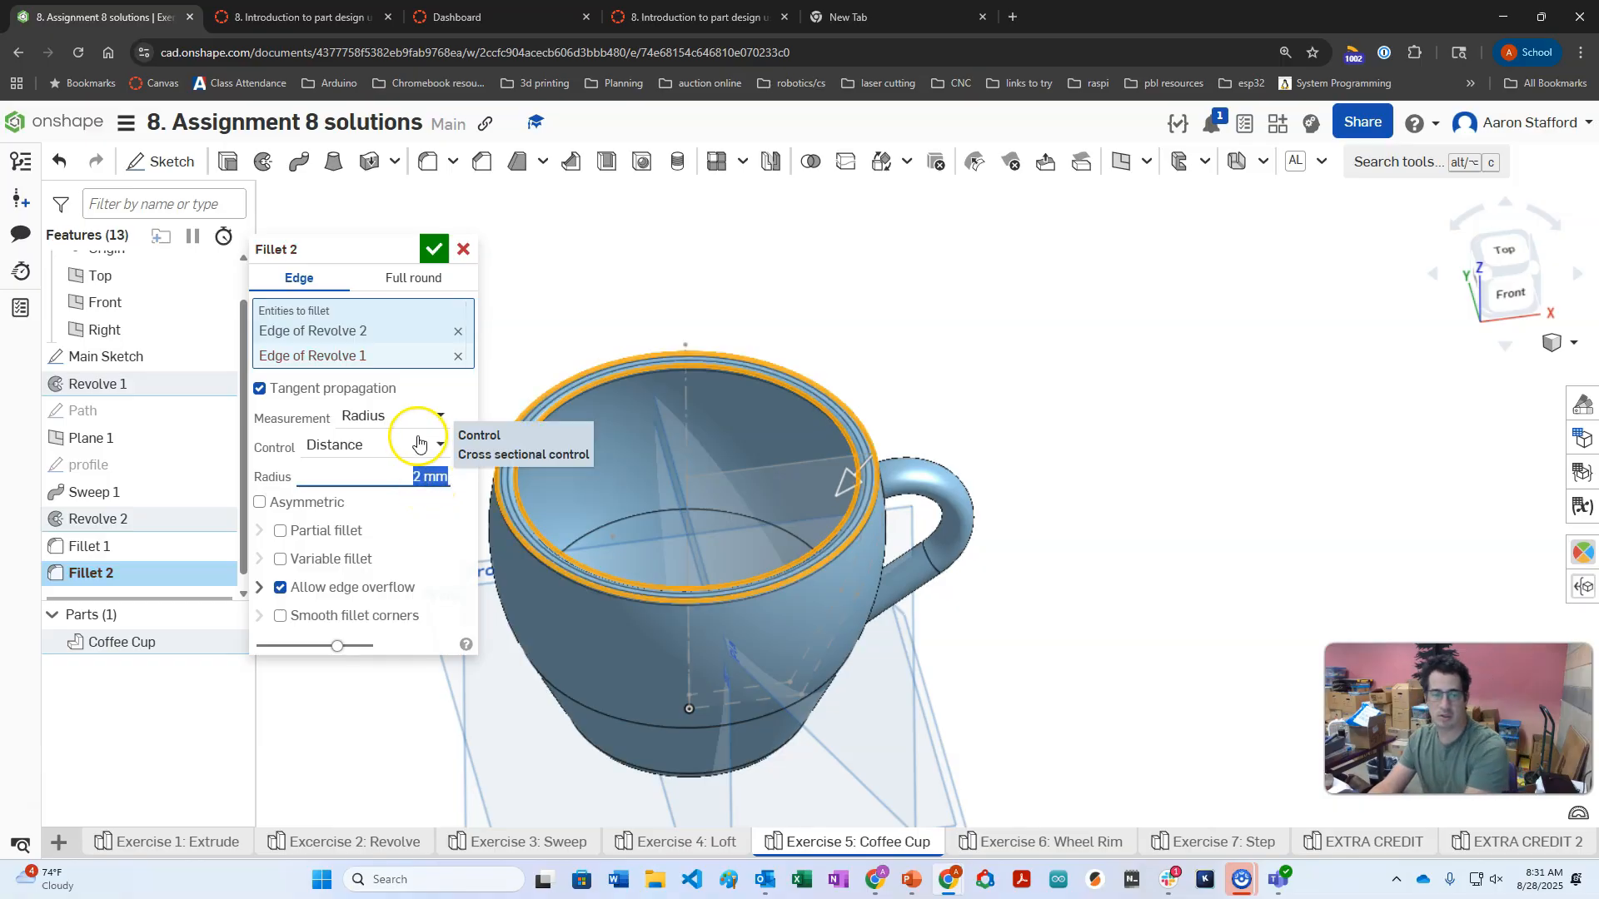
left_click(432, 249)
mouse_move(845, 362)
right_mouse_down()
mouse_move(841, 278)
mouse_move(828, 351)
right_mouse_up()
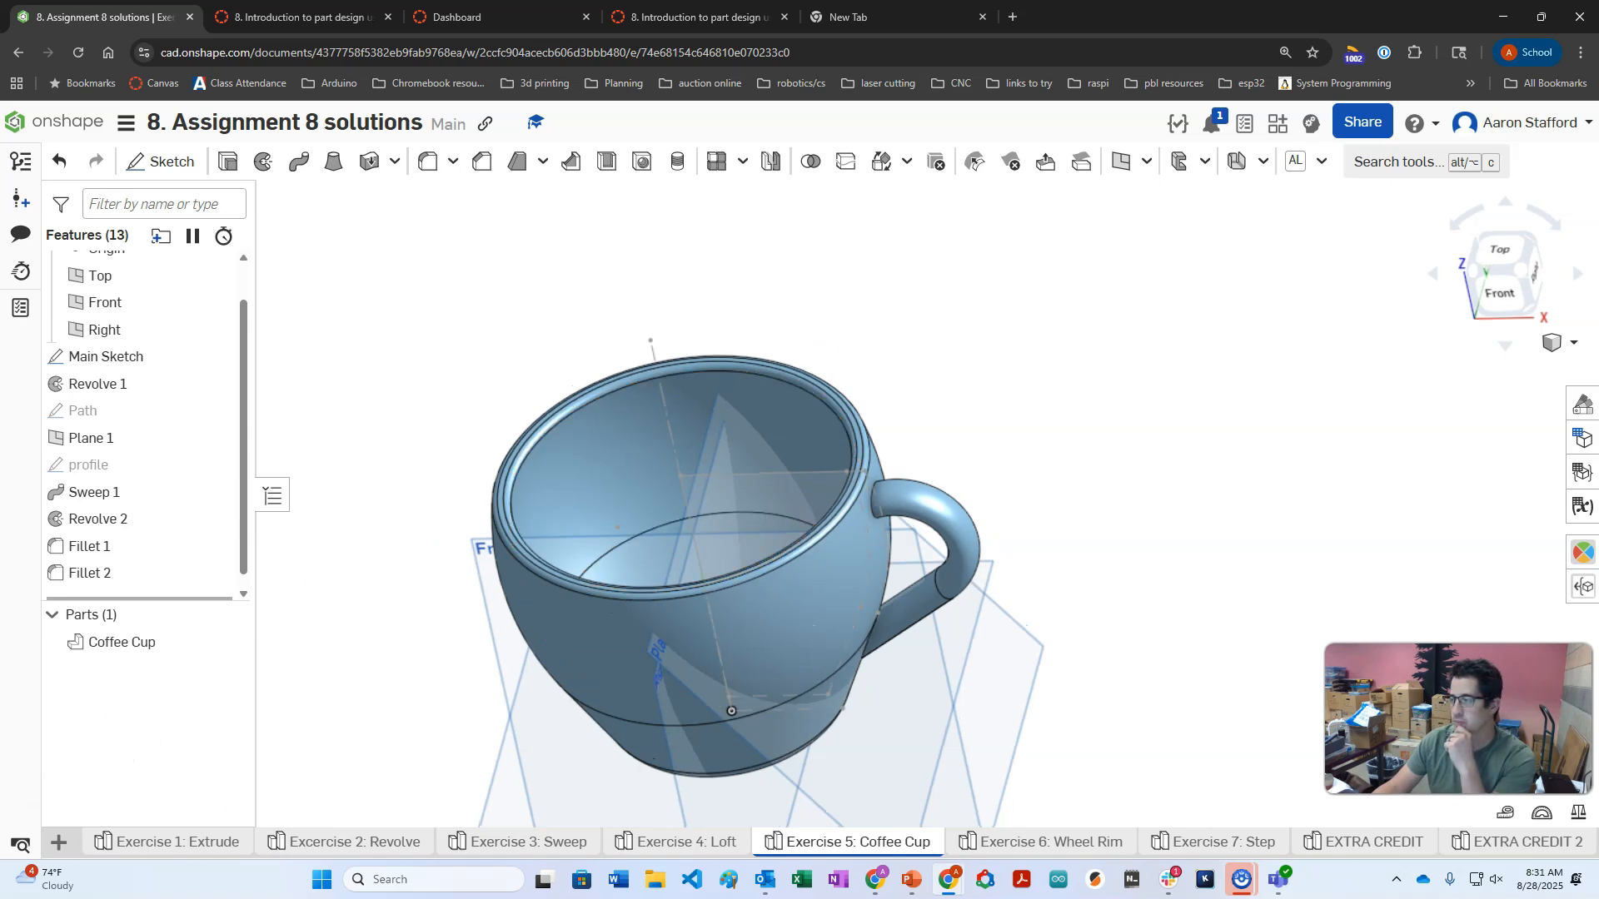
left_click_drag(1598, 136, 1598, 136)
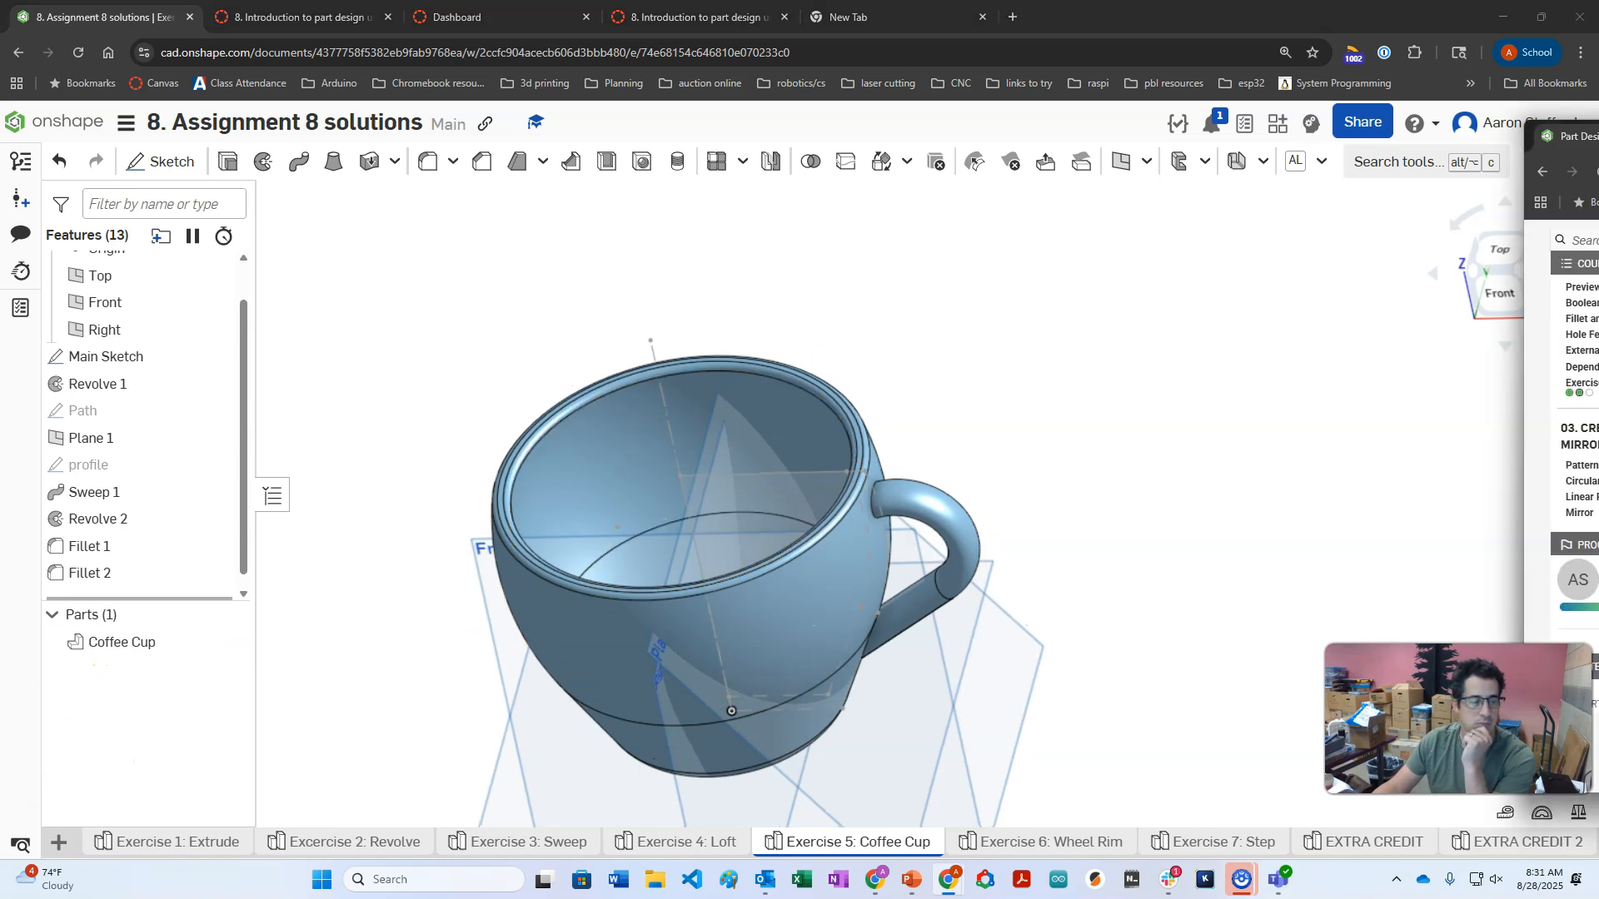